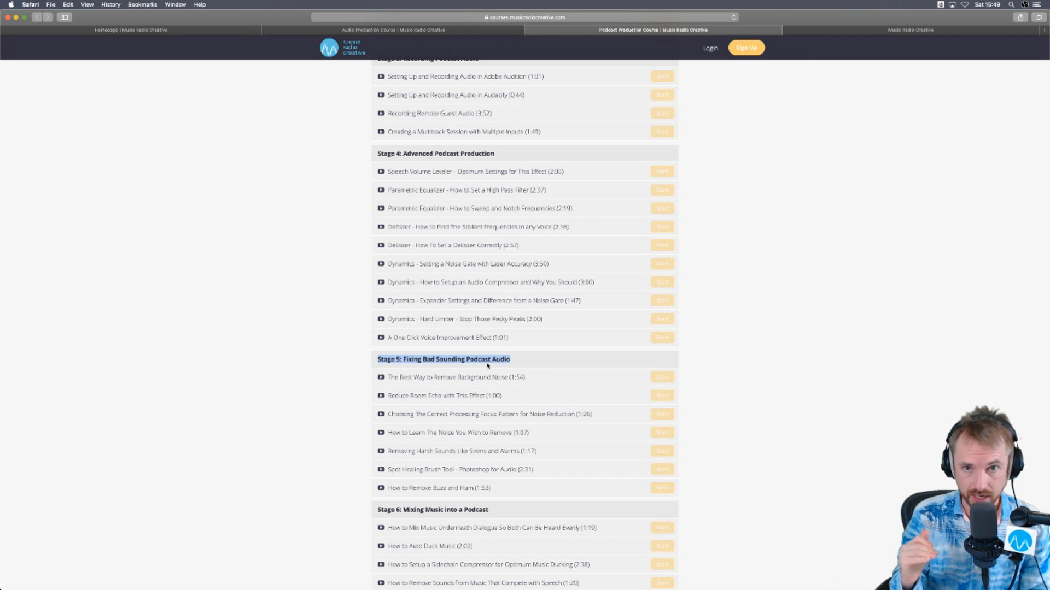
- Review the podcast course curriculum from Stage 5 through Stage 10, highlighting the stage headings along the way
{"action": "left_click", "coordinate": [515, 363]}
{"action": "left_click_drag", "start_coordinate": [526, 363], "coordinate": [374, 357]}
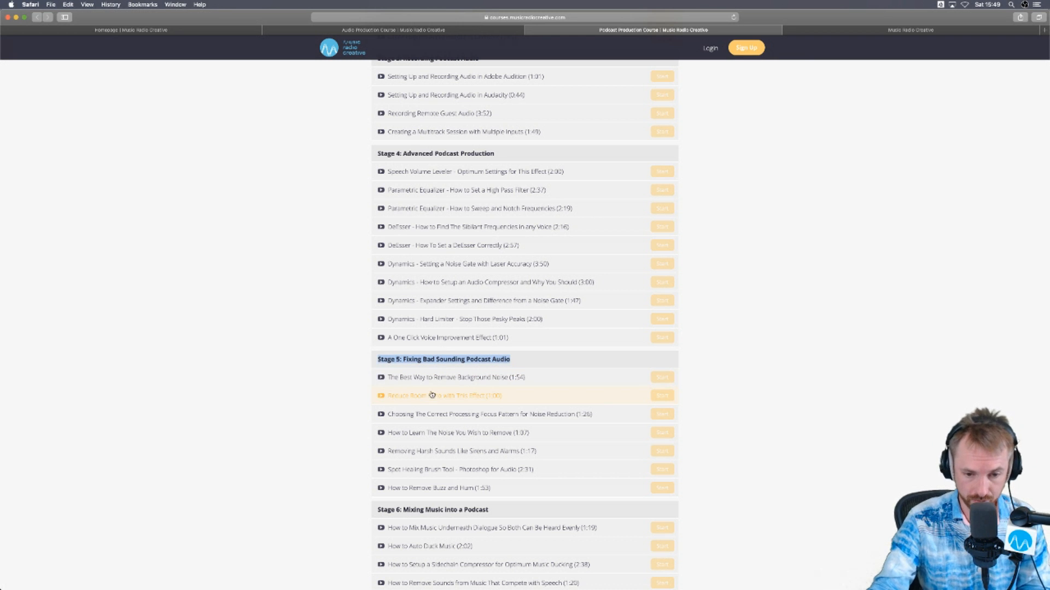
{"action": "scroll", "coordinate": [431, 393], "scroll_direction": "down", "scroll_amount": 5}
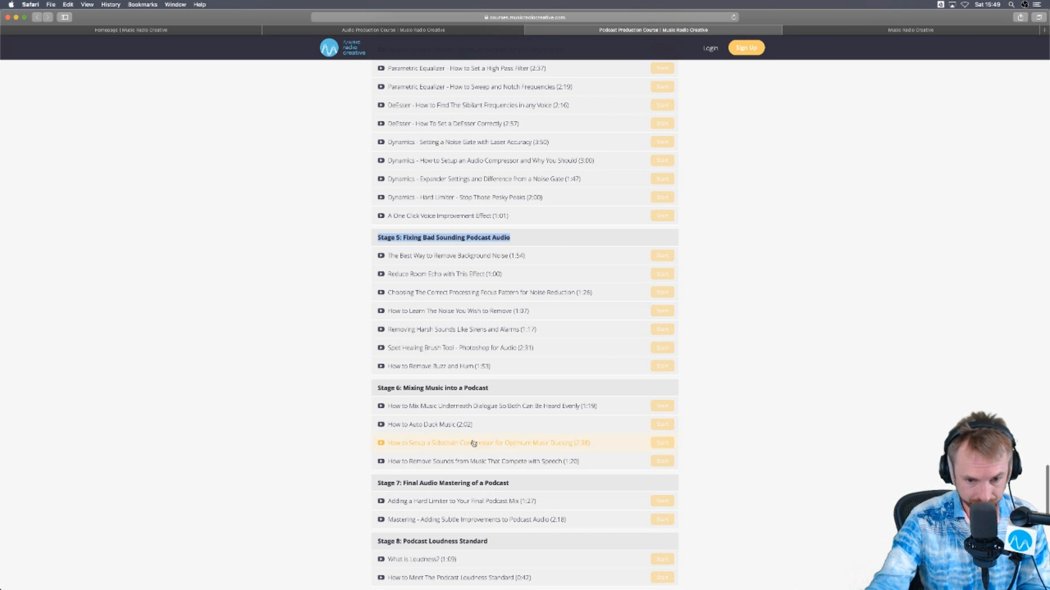
{"action": "left_click_drag", "start_coordinate": [507, 485], "coordinate": [452, 484]}
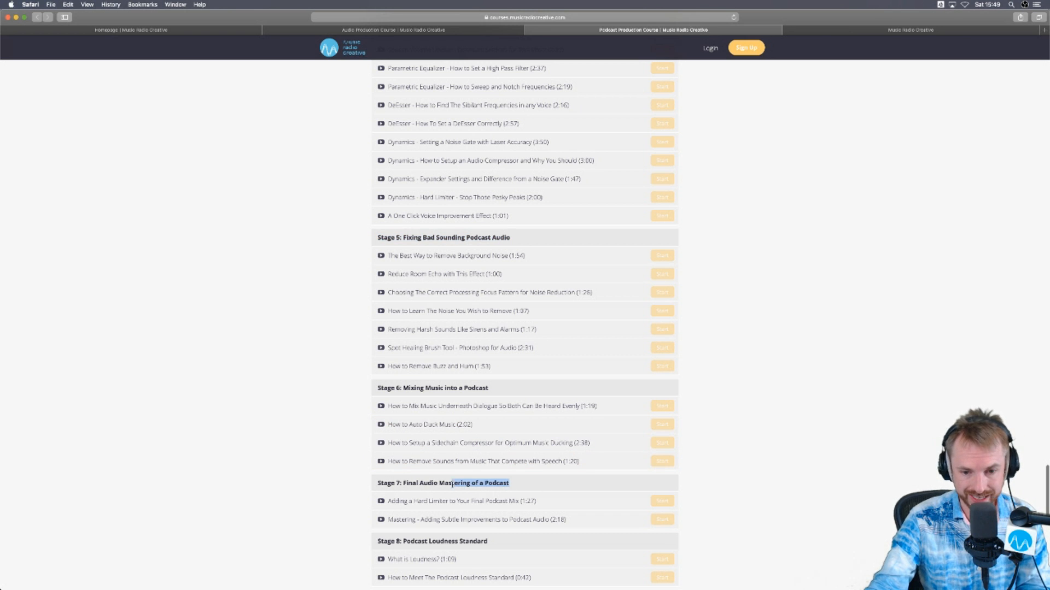
{"action": "left_click", "coordinate": [377, 484]}
{"action": "scroll", "coordinate": [369, 474], "scroll_direction": "down", "scroll_amount": 5}
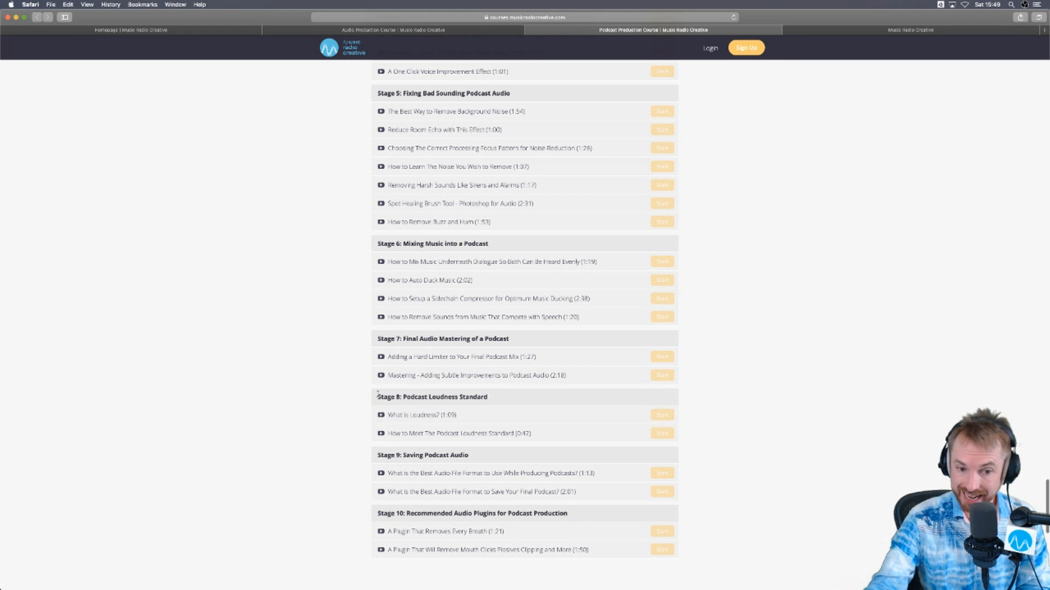
{"action": "scroll", "coordinate": [486, 398], "scroll_direction": "down", "scroll_amount": 3}
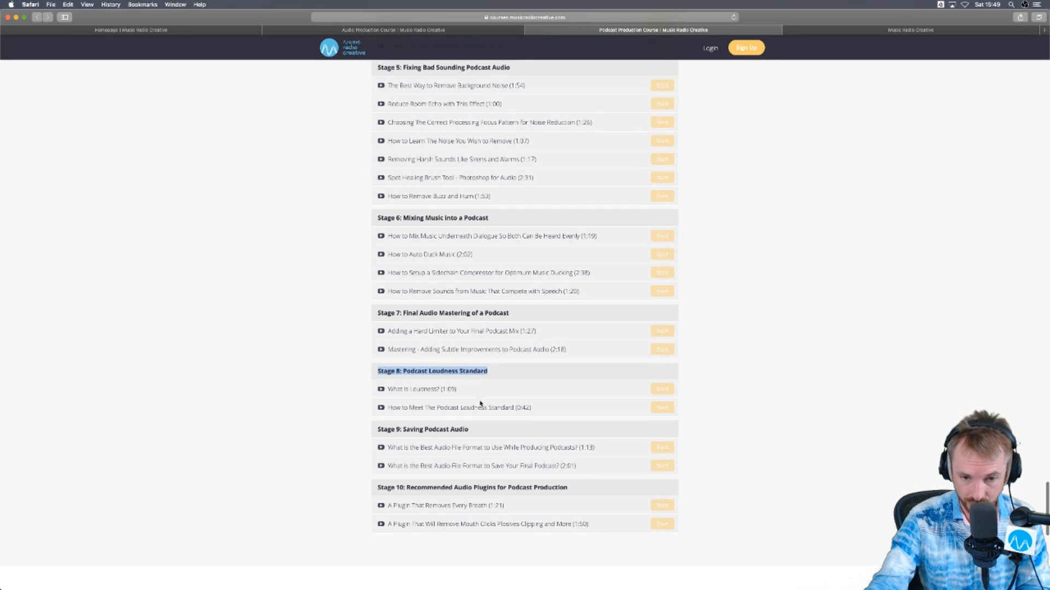
{"action": "left_click_drag", "start_coordinate": [476, 378], "coordinate": [394, 377]}
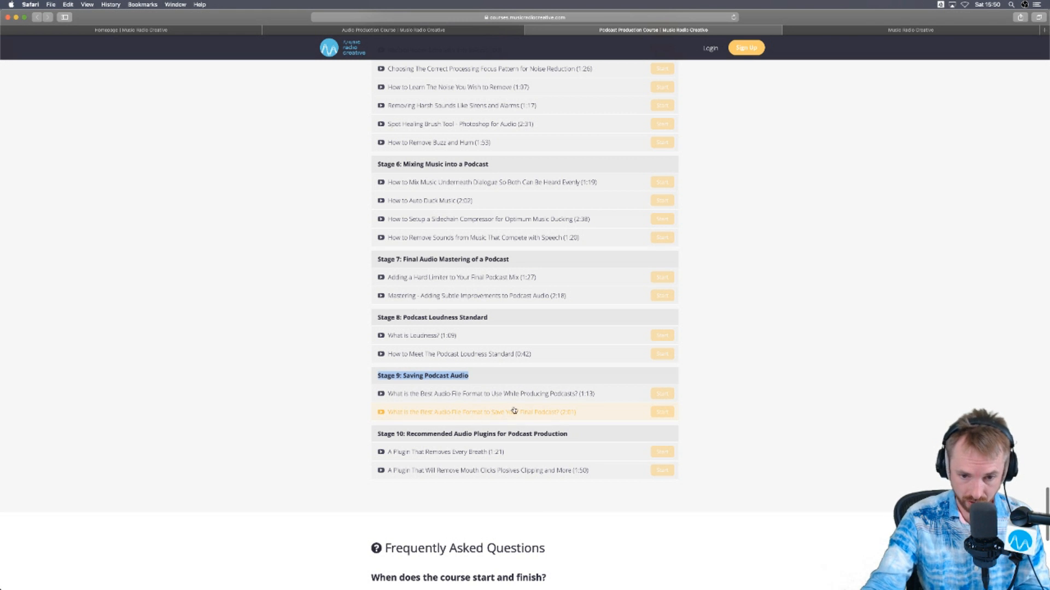
{"action": "left_click", "coordinate": [576, 438]}
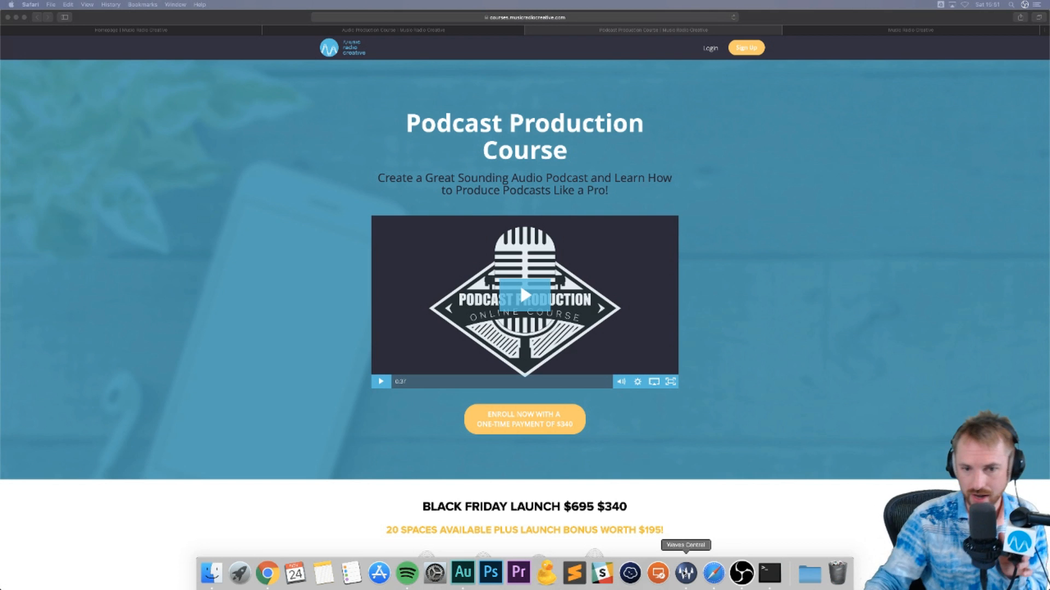
- Switch to Adobe Audition and close all open audio files and the multitrack session without saving
{"action": "left_click", "coordinate": [686, 573]}
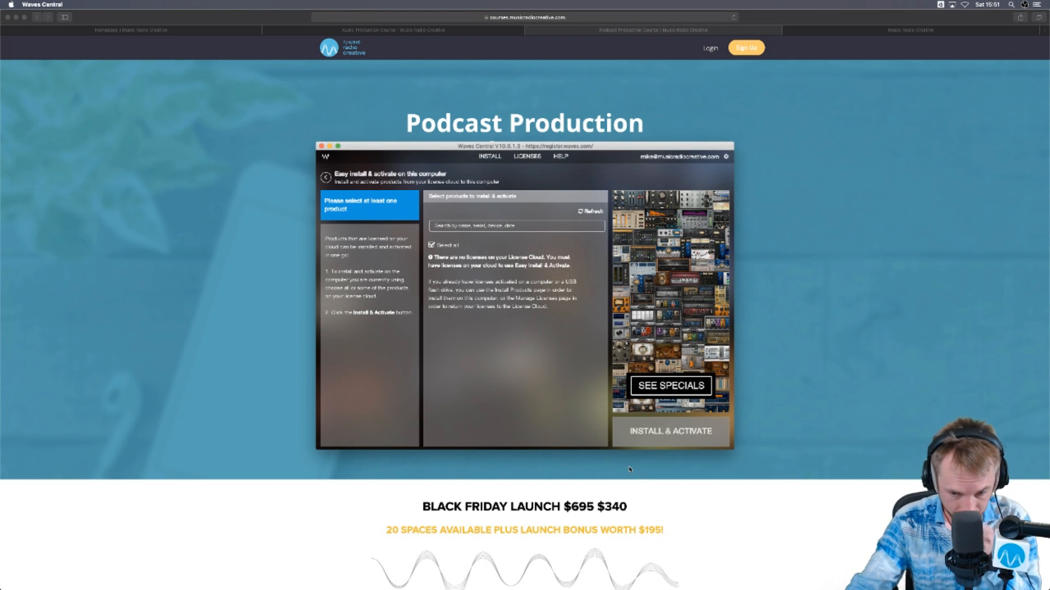
{"action": "left_click", "coordinate": [463, 573]}
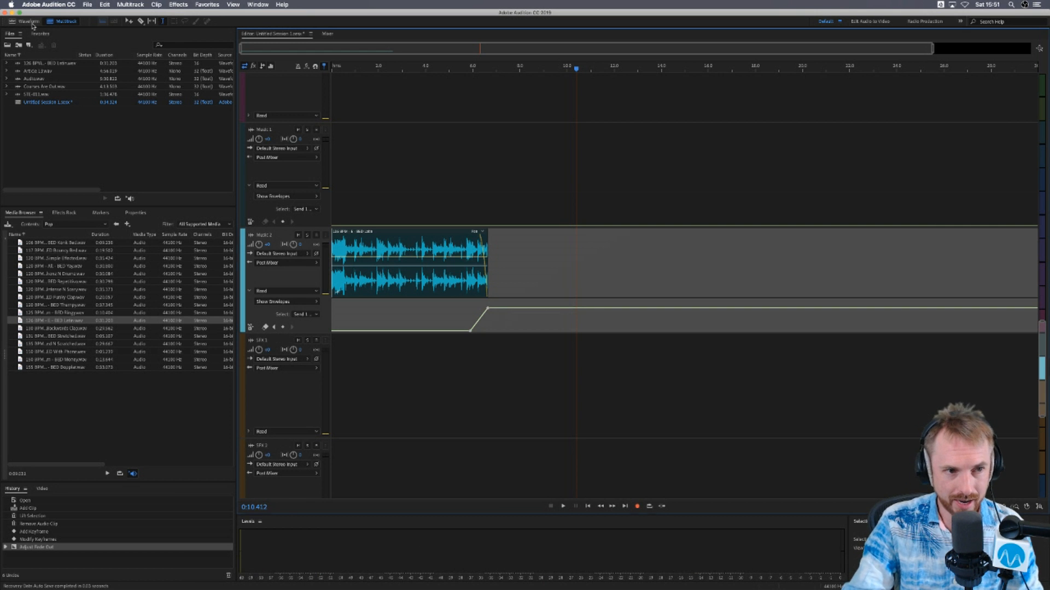
{"action": "left_click", "coordinate": [29, 21]}
{"action": "left_click_drag", "start_coordinate": [174, 120], "coordinate": [82, 54]}
{"action": "key", "text": "super+w"}
{"action": "left_click", "coordinate": [487, 315]}
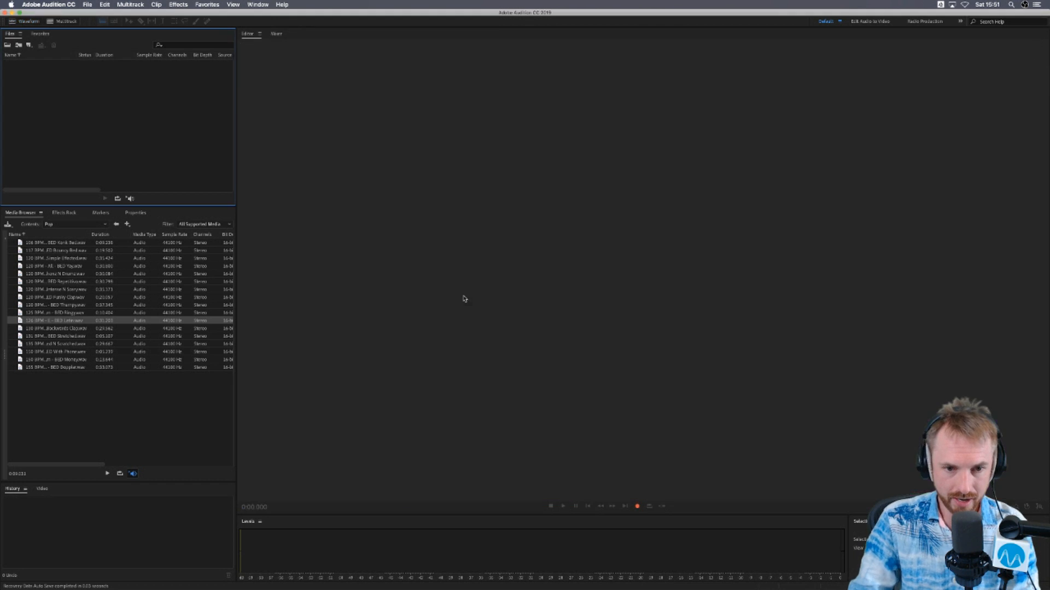
- Record about 39 seconds of voice in a new mono 44100 Hz, 32-bit float file and crop it to about 6 to 35 seconds
{"action": "key", "text": "shift+super+n"}
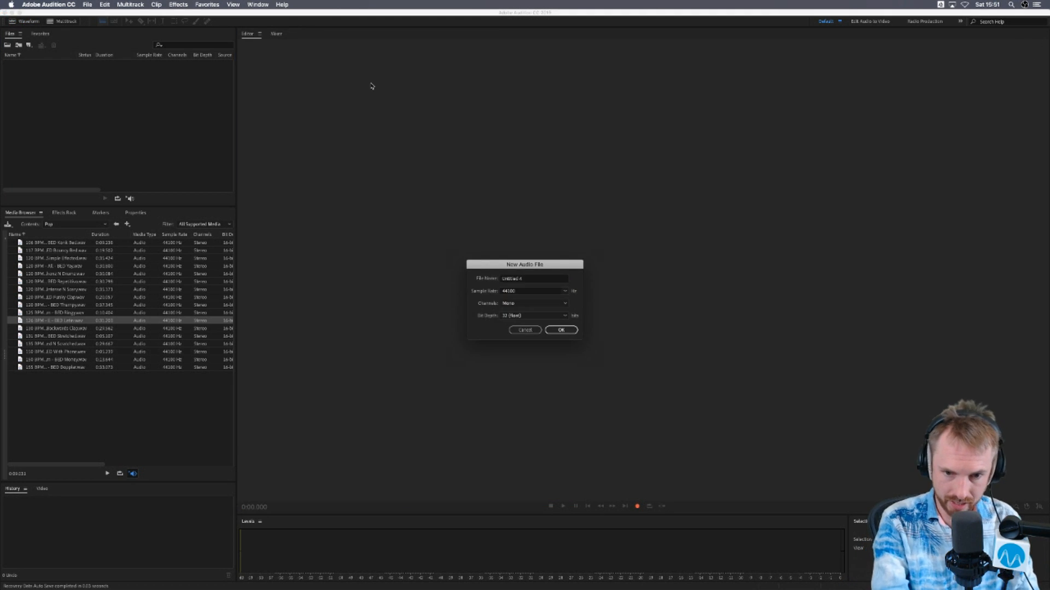
{"action": "key", "text": "Return"}
{"action": "left_click", "coordinate": [637, 506]}
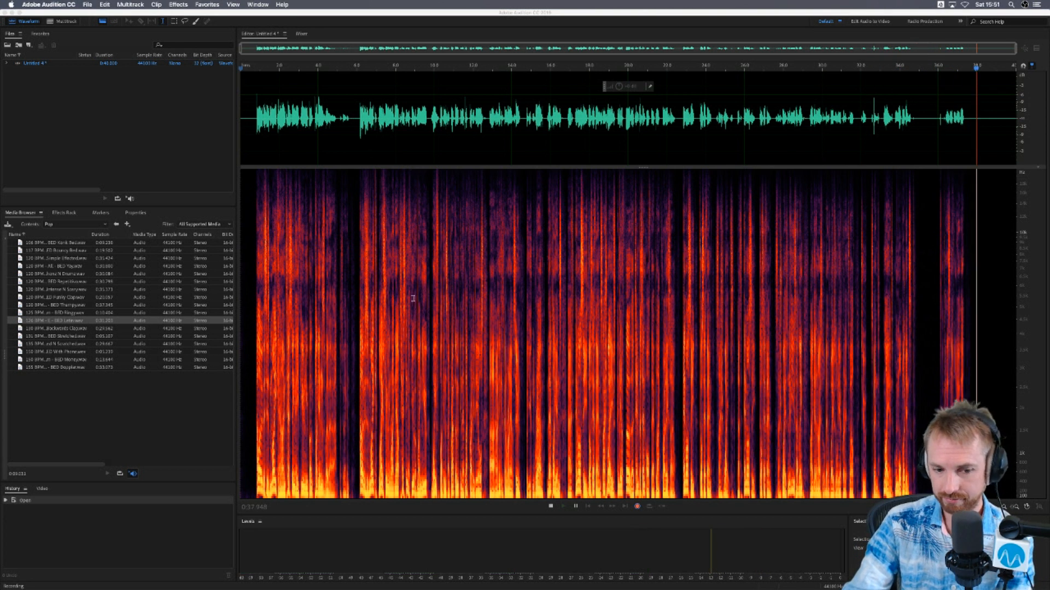
{"action": "key", "text": "space"}
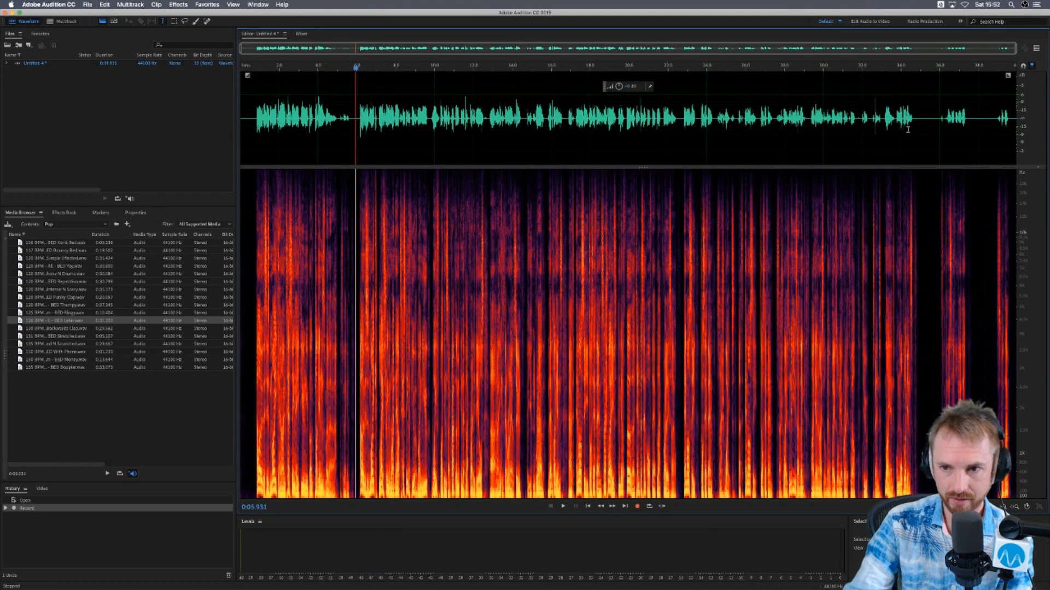
{"action": "left_click_drag", "start_coordinate": [923, 127], "coordinate": [356, 123]}
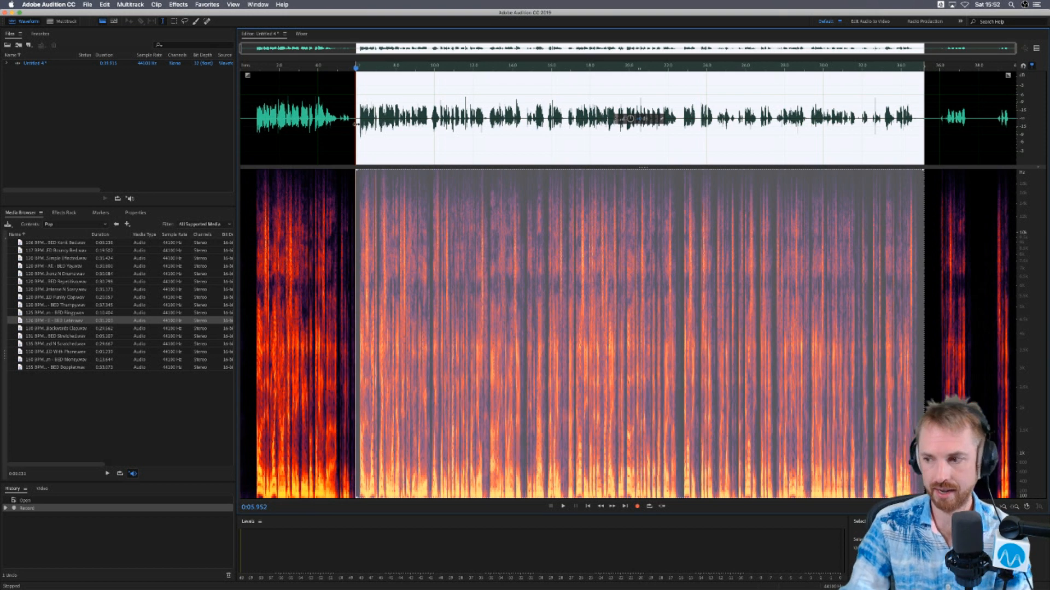
{"action": "key", "text": "super+t"}
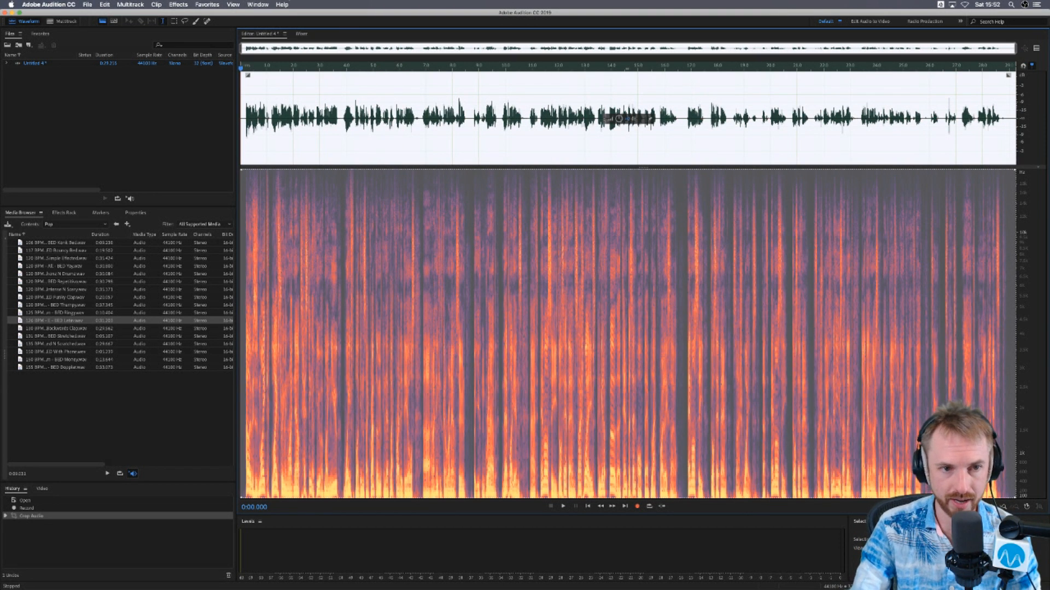
{"action": "left_click", "coordinate": [182, 7]}
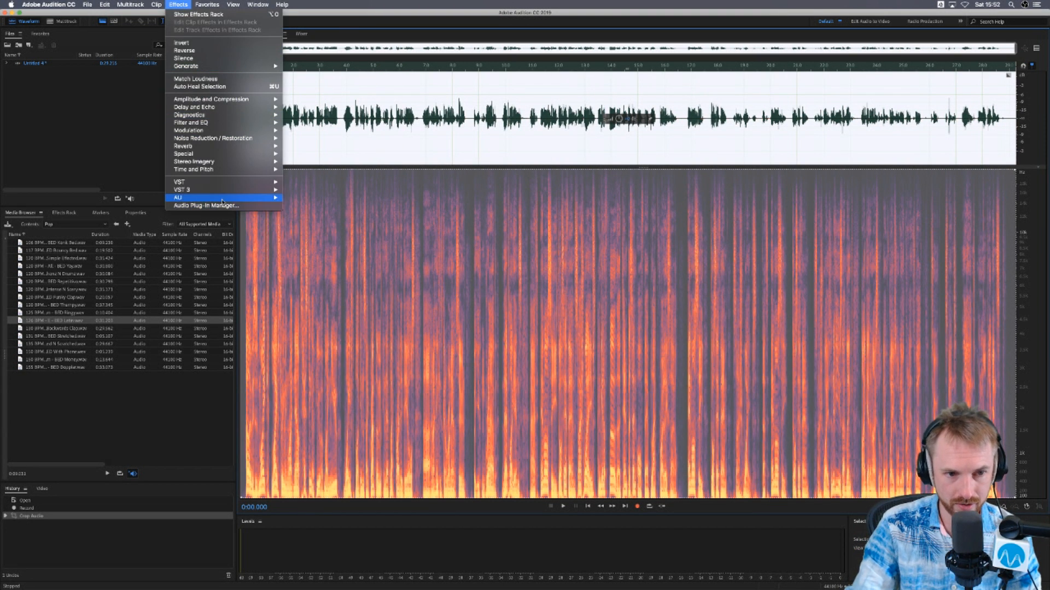
{"action": "mouse_move", "coordinate": [230, 197]}
{"action": "mouse_move", "coordinate": [317, 253]}
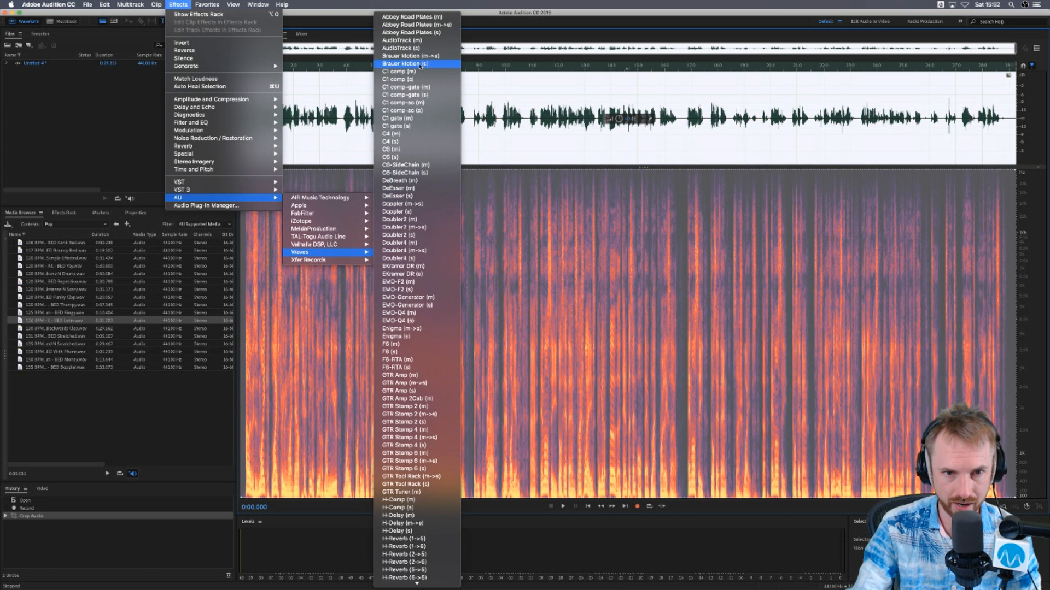
{"action": "scroll", "coordinate": [430, 402], "scroll_direction": "down", "scroll_amount": 20}
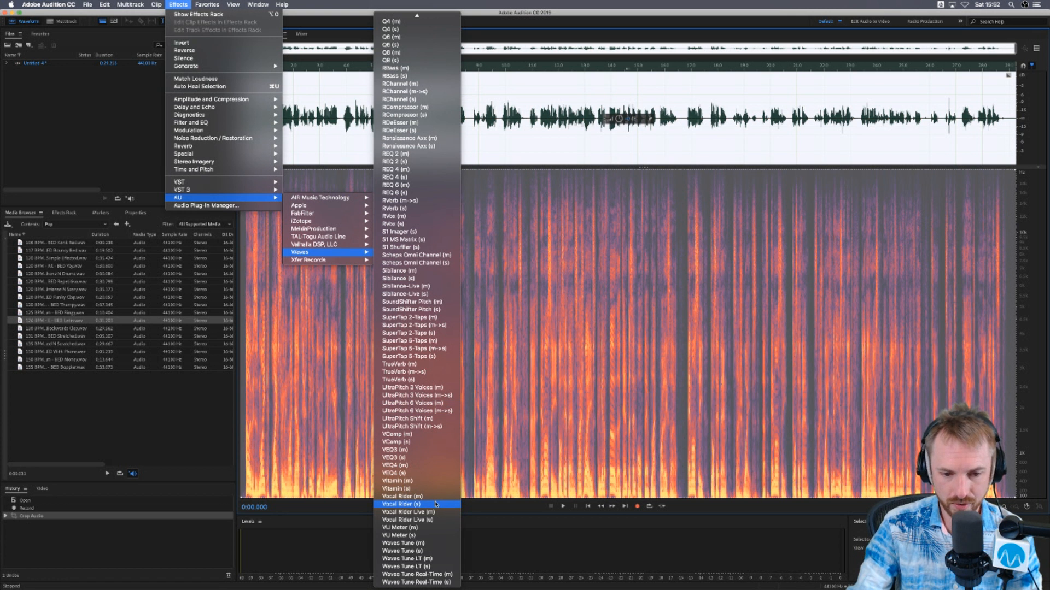
{"action": "left_click", "coordinate": [442, 574]}
{"action": "key", "text": "shift+d"}
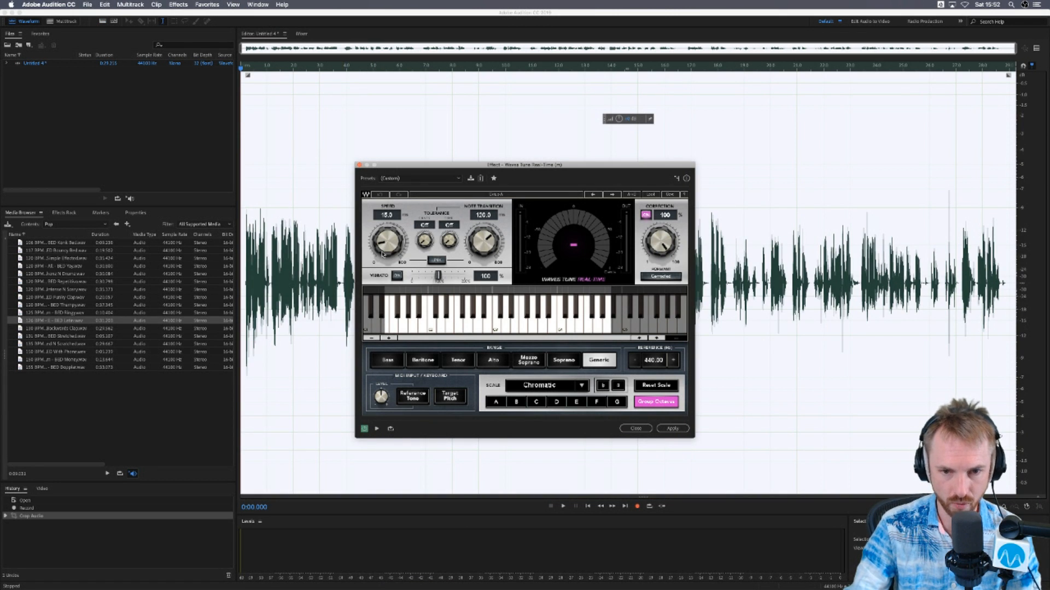
{"action": "left_click", "coordinate": [360, 167]}
- Create the multitrack session Untitled Session 2 from the MRC template and arm the Voice Processed track for recording
{"action": "key", "text": "0"}
{"action": "left_click", "coordinate": [593, 342]}
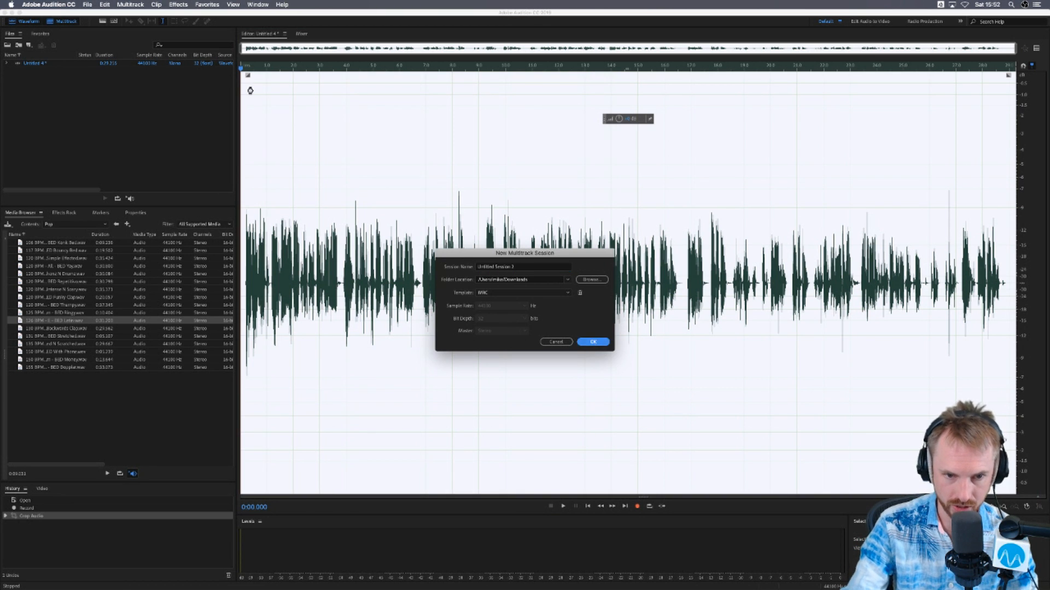
{"action": "left_click", "coordinate": [317, 79]}
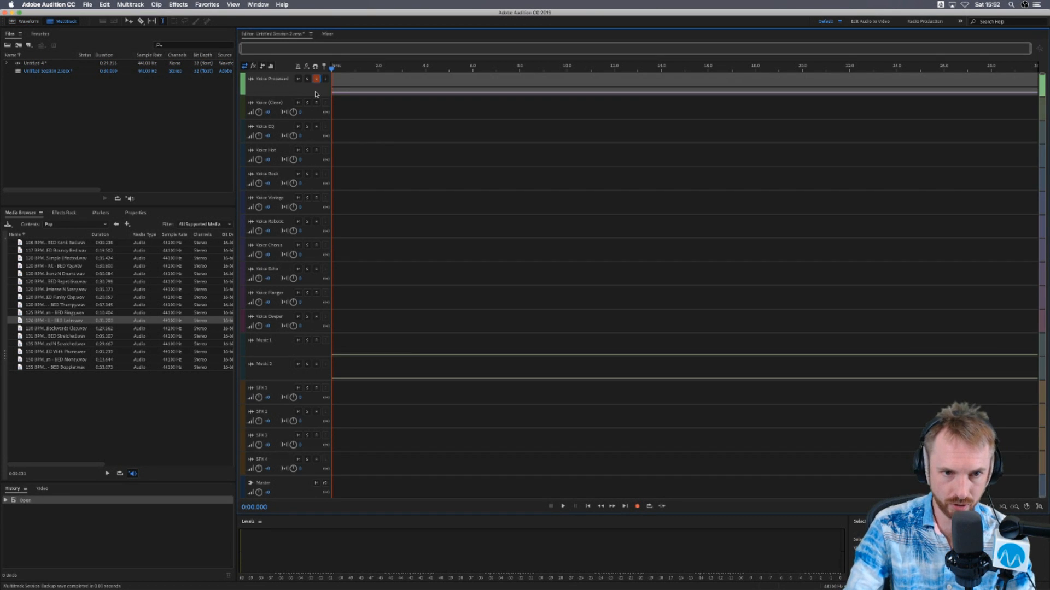
{"action": "scroll", "coordinate": [316, 94], "scroll_direction": "up", "scroll_amount": 5}
{"action": "scroll", "coordinate": [394, 96], "scroll_direction": "up", "scroll_amount": 2}
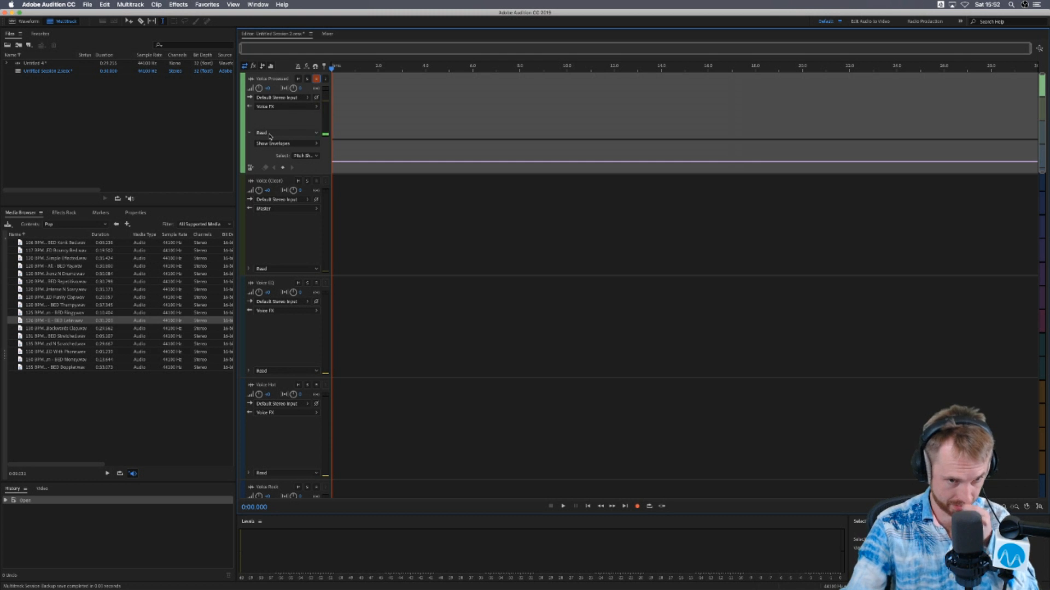
- Replace the Pitch Shifter effect on the Voice Processed track with the Waves Tune Real-Time (m) AU plugin
{"action": "left_click", "coordinate": [64, 213]}
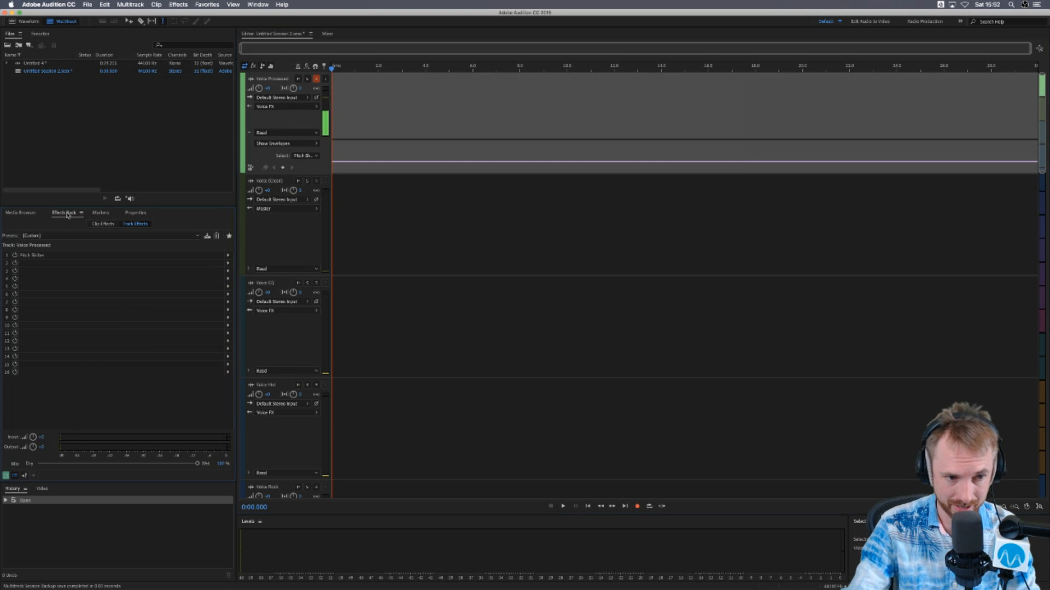
{"action": "left_click", "coordinate": [229, 256]}
{"action": "left_click", "coordinate": [228, 256]}
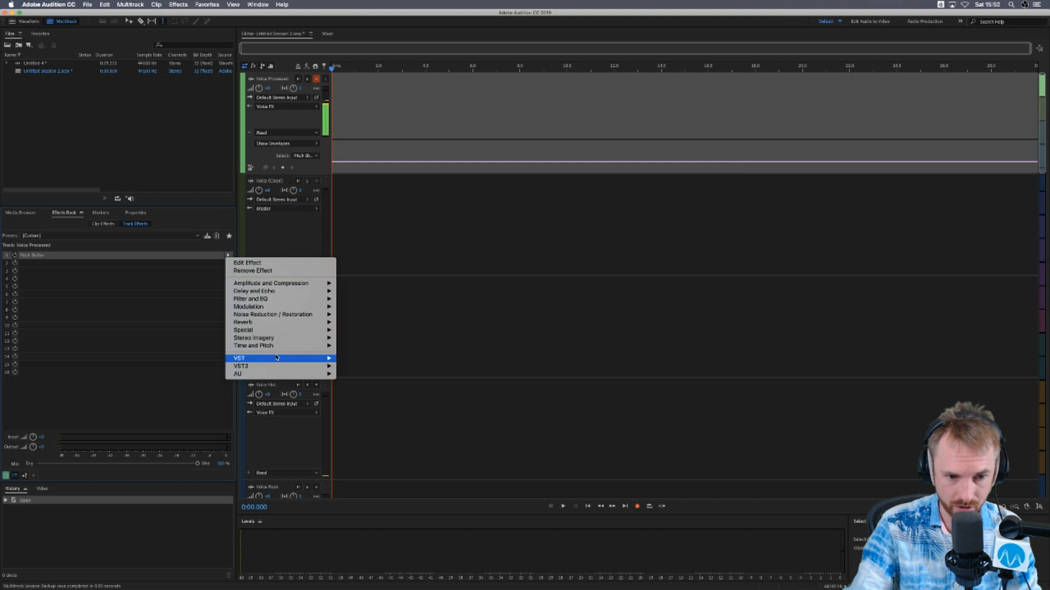
{"action": "mouse_move", "coordinate": [284, 349]}
{"action": "mouse_move", "coordinate": [306, 374]}
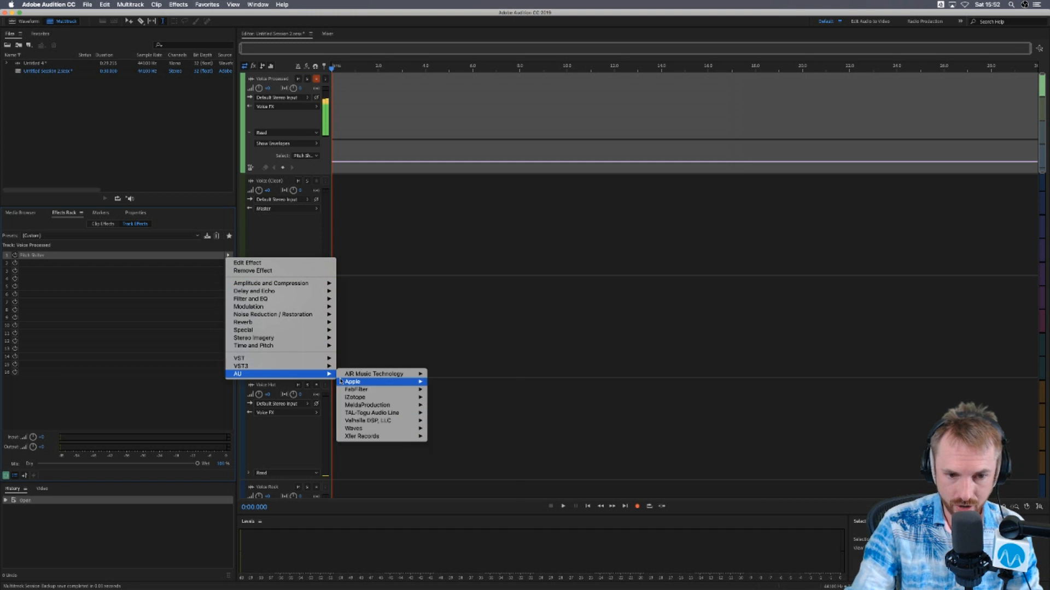
{"action": "mouse_move", "coordinate": [382, 429]}
{"action": "scroll", "coordinate": [470, 449], "scroll_direction": "down", "scroll_amount": 15}
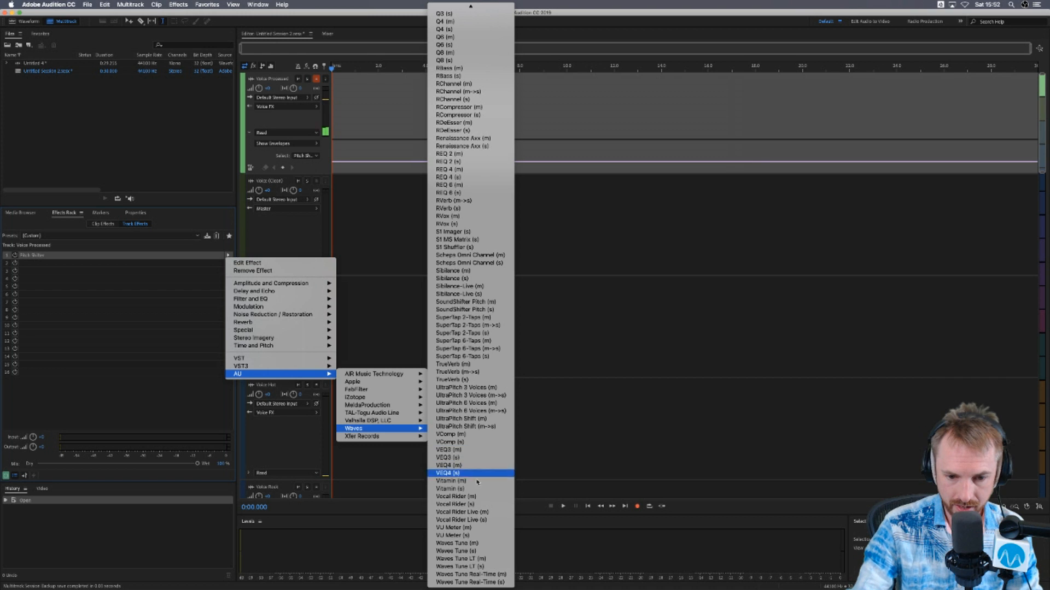
{"action": "left_click", "coordinate": [503, 576]}
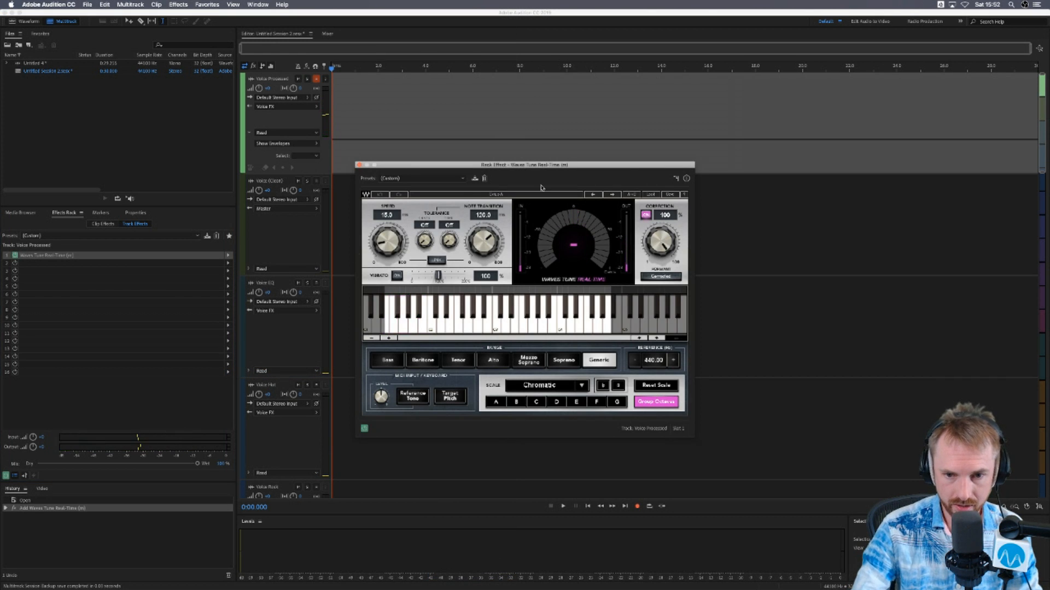
{"action": "left_click", "coordinate": [359, 164]}
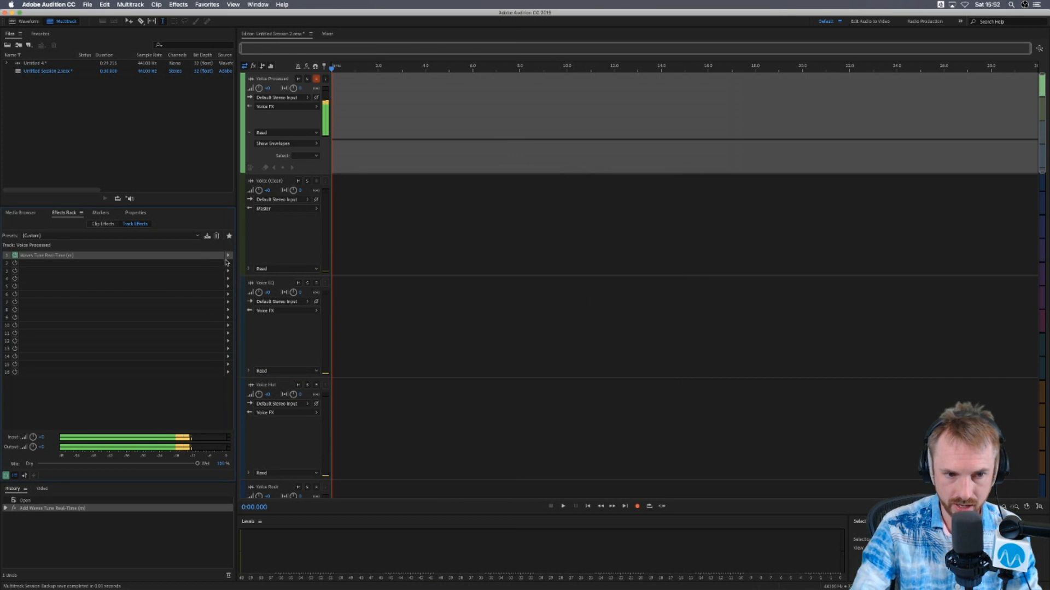
- Swap the Voice Processed track's mono pitch-correction plugin for the stereo version, Waves Tune Real-Time (s)
{"action": "left_click", "coordinate": [230, 255]}
{"action": "mouse_move", "coordinate": [314, 373]}
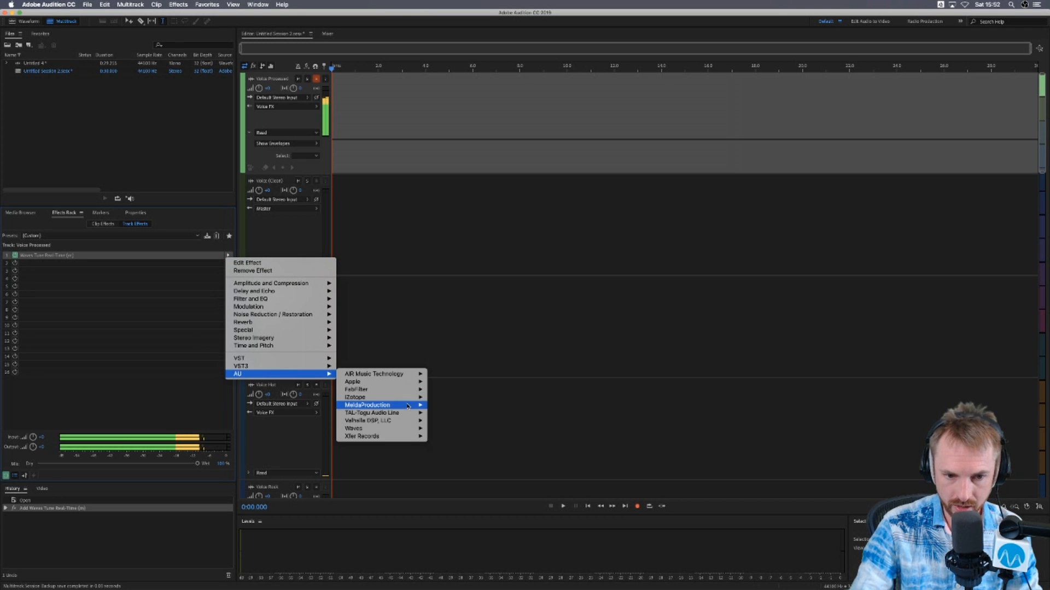
{"action": "mouse_move", "coordinate": [405, 430]}
{"action": "scroll", "coordinate": [469, 430], "scroll_direction": "down", "scroll_amount": 15}
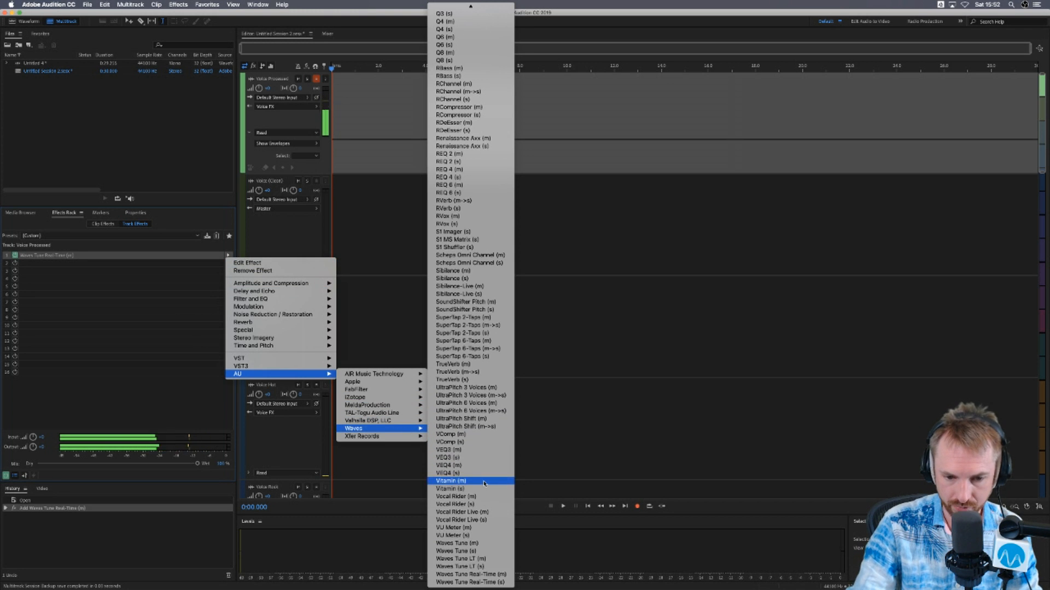
{"action": "left_click", "coordinate": [477, 581]}
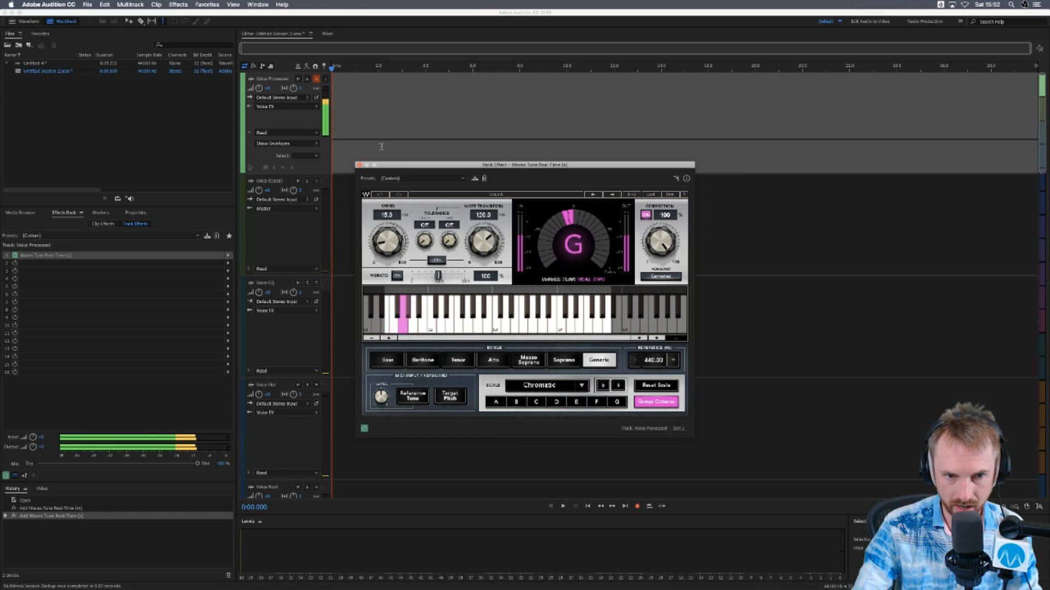
- Enable input monitoring on the Voice Processed track and set Waves Tune's Speed and Note Transition to 0.1 ms
{"action": "left_click", "coordinate": [326, 80]}
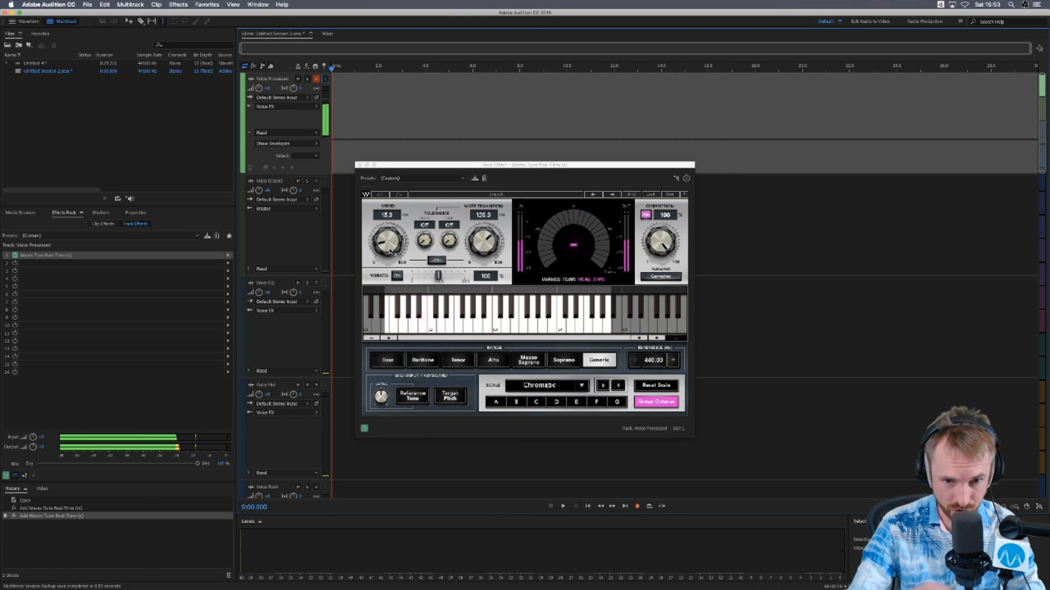
{"action": "left_click_drag", "start_coordinate": [390, 247], "coordinate": [390, 273]}
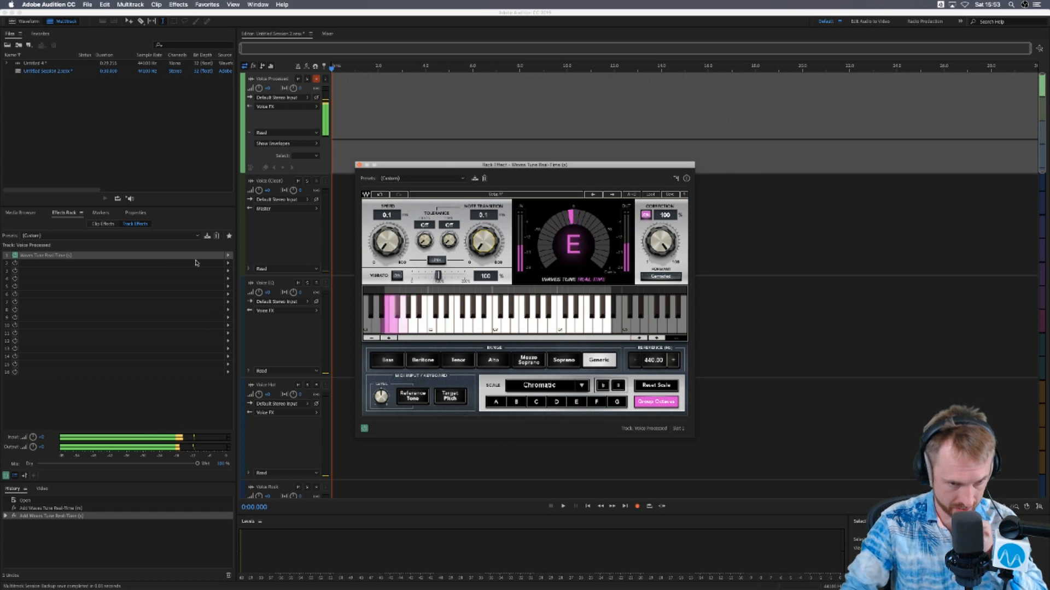
- Change the Voice Processed track's input from the default stereo input to the mono [01M] Soundcraft channel
{"action": "left_click", "coordinate": [306, 97]}
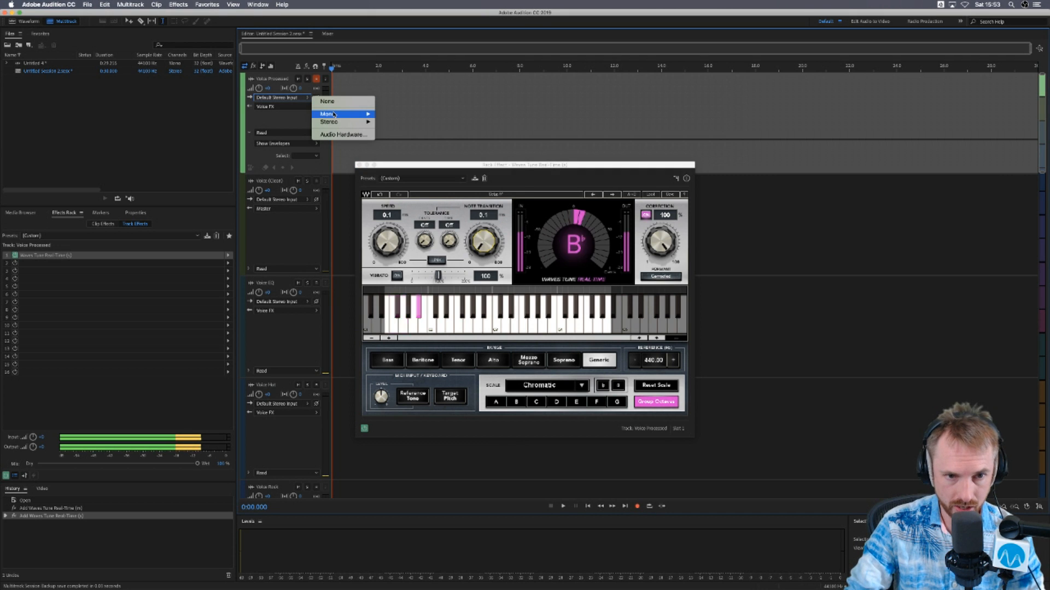
{"action": "mouse_move", "coordinate": [338, 114]}
{"action": "left_click", "coordinate": [394, 114]}
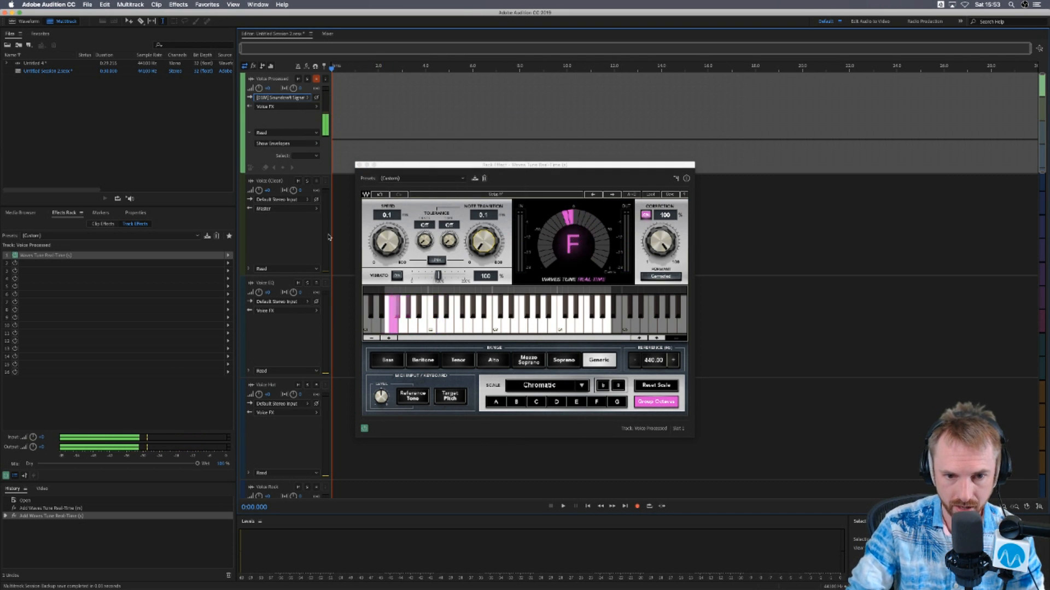
- Move Waves Tune Real-Time to the second effect slot and insert Amplify ahead of it with the +10dB Boost preset
{"action": "left_click_drag", "start_coordinate": [200, 257], "coordinate": [170, 263]}
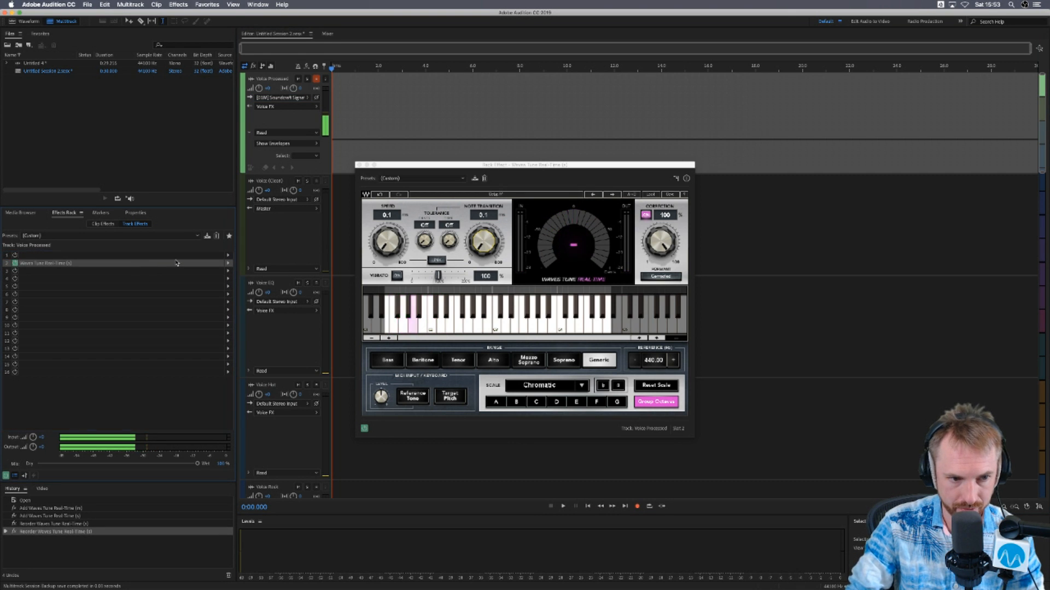
{"action": "left_click", "coordinate": [228, 255]}
{"action": "mouse_move", "coordinate": [263, 284]}
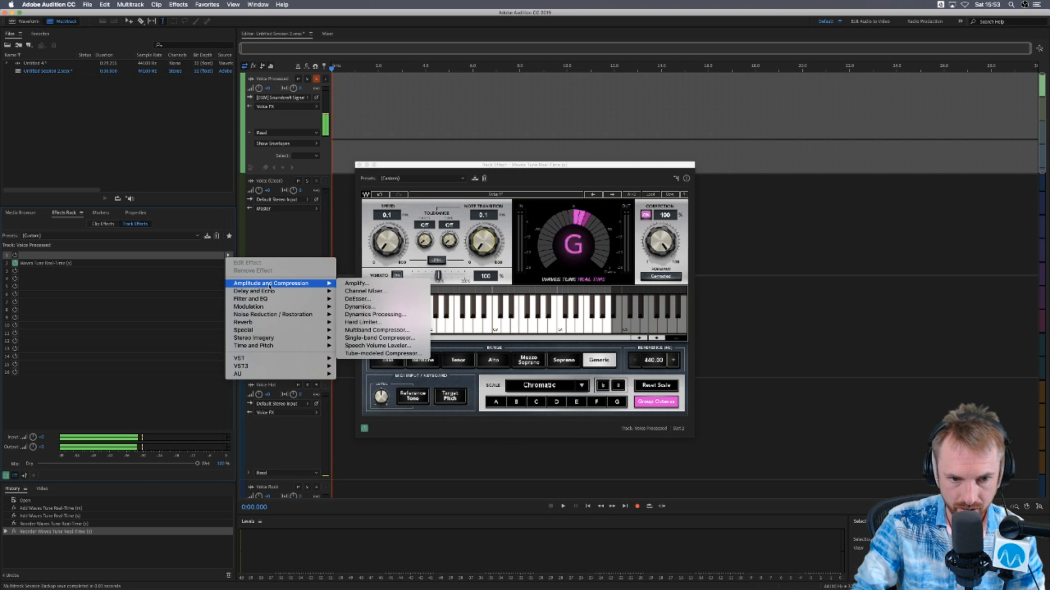
{"action": "left_click", "coordinate": [356, 284]}
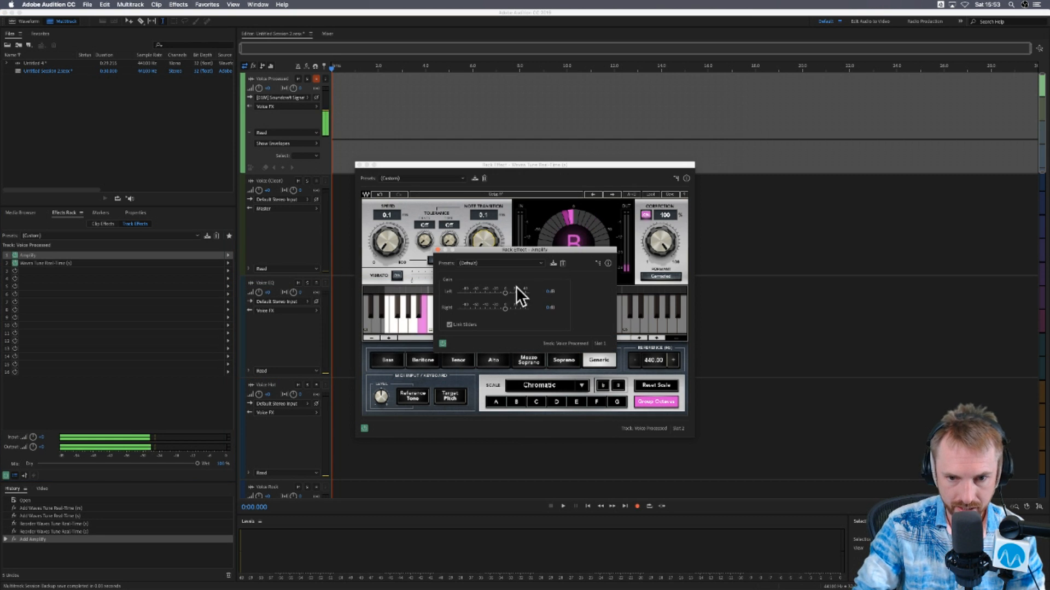
{"action": "left_click", "coordinate": [495, 263]}
{"action": "left_click", "coordinate": [486, 279]}
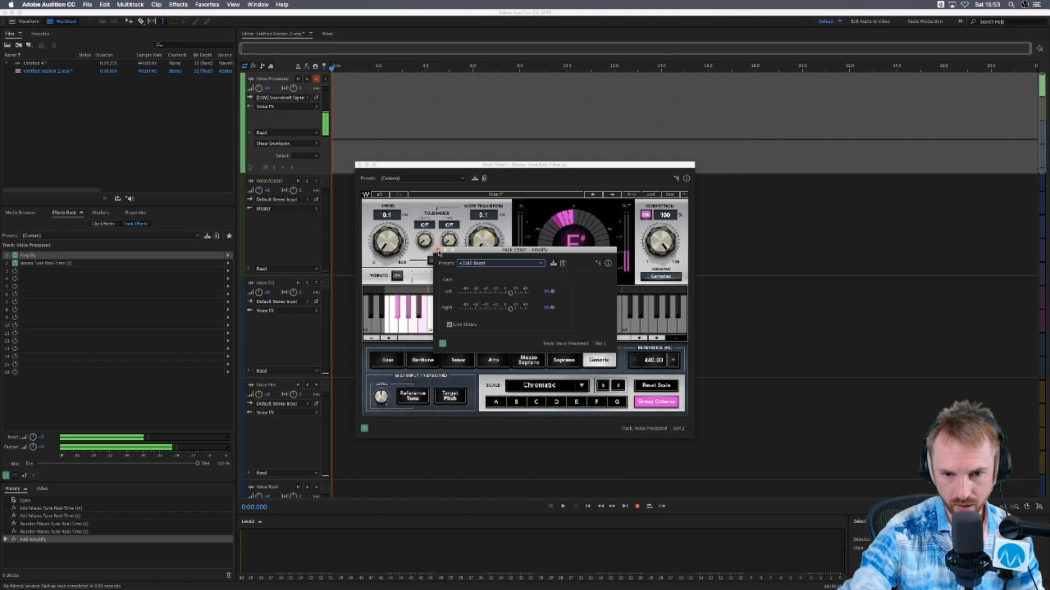
- Enable input monitoring on the Voice Processed track and close the Amplify and Waves Tune effect windows
{"action": "left_click", "coordinate": [327, 80]}
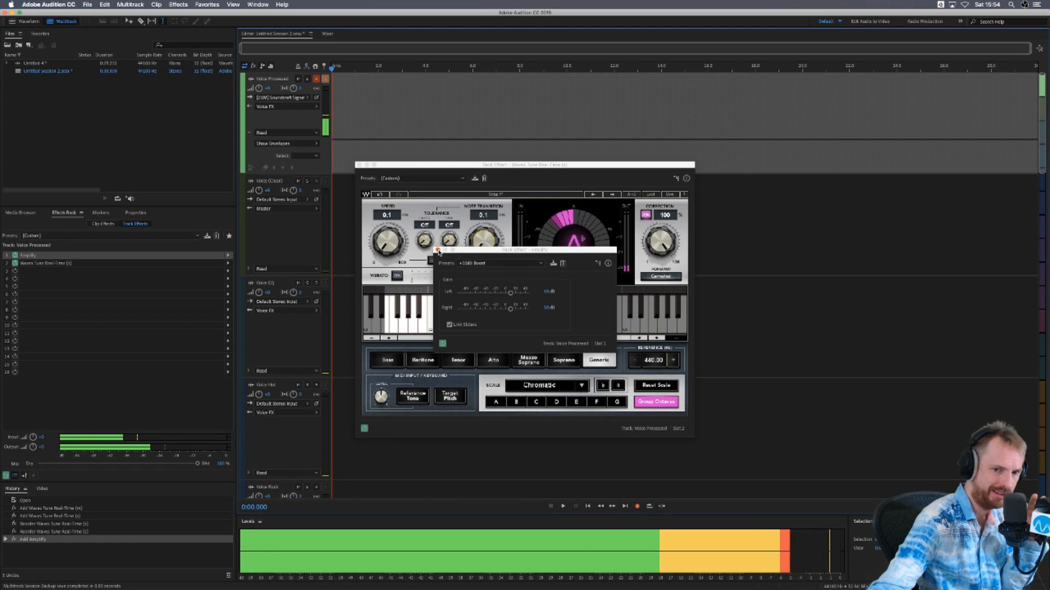
{"action": "left_click", "coordinate": [438, 250]}
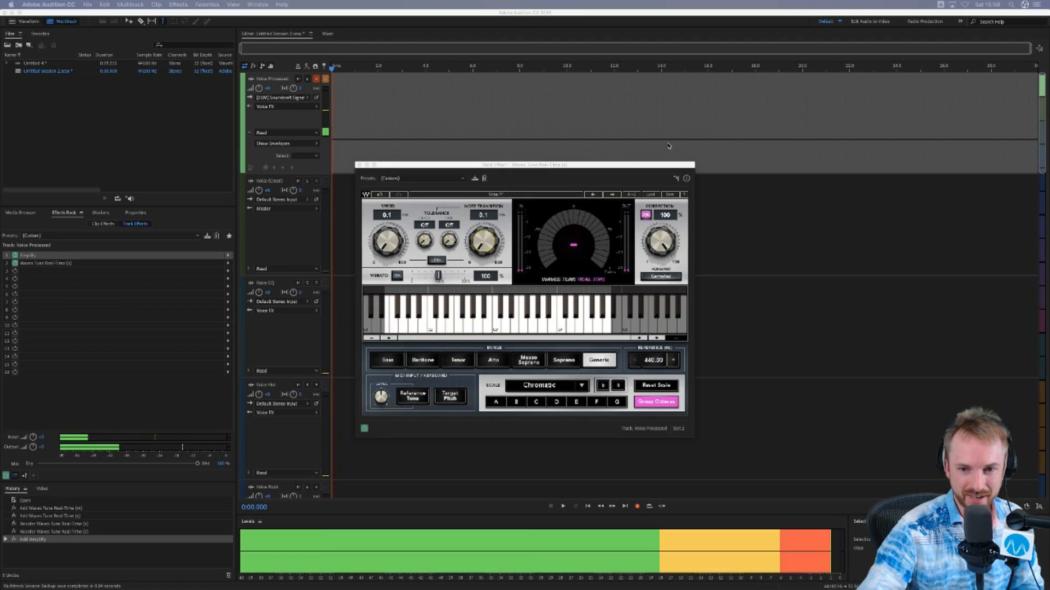
{"action": "left_click", "coordinate": [359, 165]}
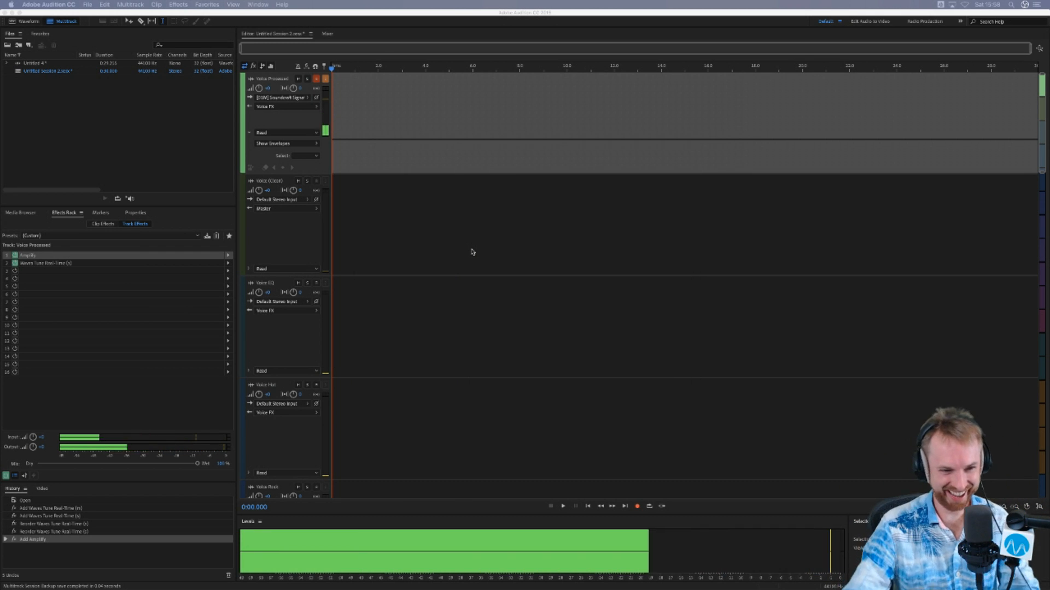
- Remove the Waves Tune Real-Time and Amplify effects from the Voice Processed track
{"action": "left_click", "coordinate": [31, 263]}
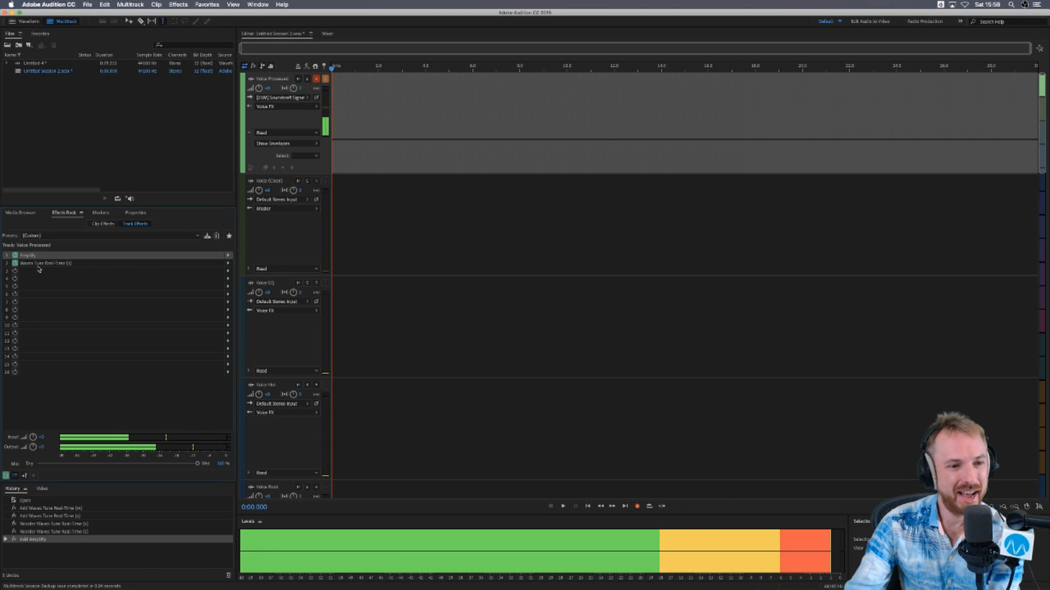
{"action": "key", "text": "Delete"}
{"action": "left_click", "coordinate": [34, 257]}
{"action": "key", "text": "Delete"}
- Open the Untitled 4 recording in the waveform editor and bring up the Waves Sibilance (s) AU effect for it
{"action": "double_click", "coordinate": [34, 64]}
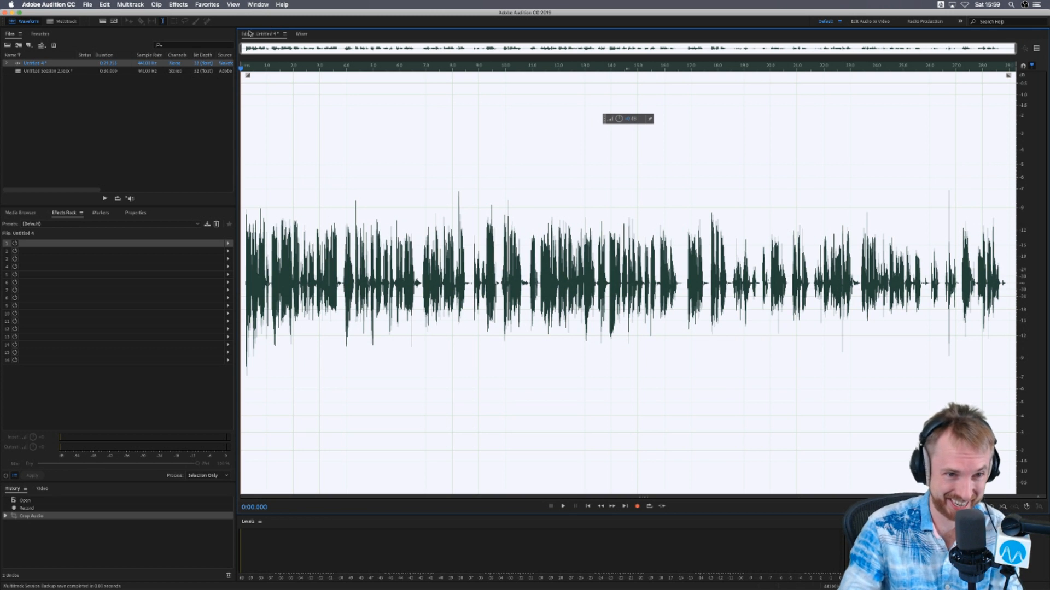
{"action": "left_click", "coordinate": [179, 5]}
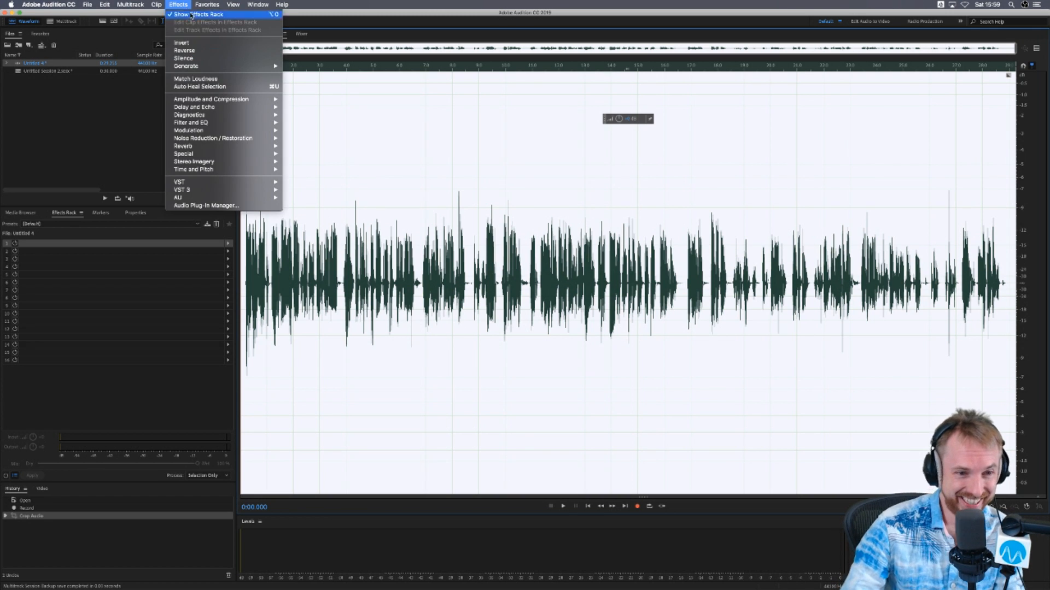
{"action": "mouse_move", "coordinate": [226, 197]}
{"action": "mouse_move", "coordinate": [318, 200]}
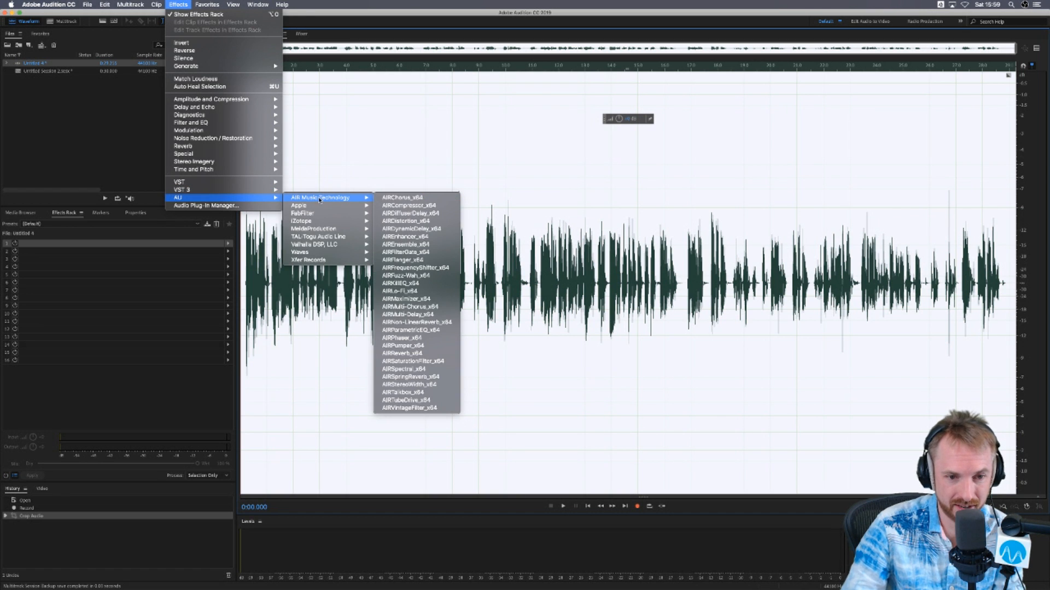
{"action": "mouse_move", "coordinate": [350, 254]}
{"action": "scroll", "coordinate": [433, 542], "scroll_direction": "down", "scroll_amount": 10}
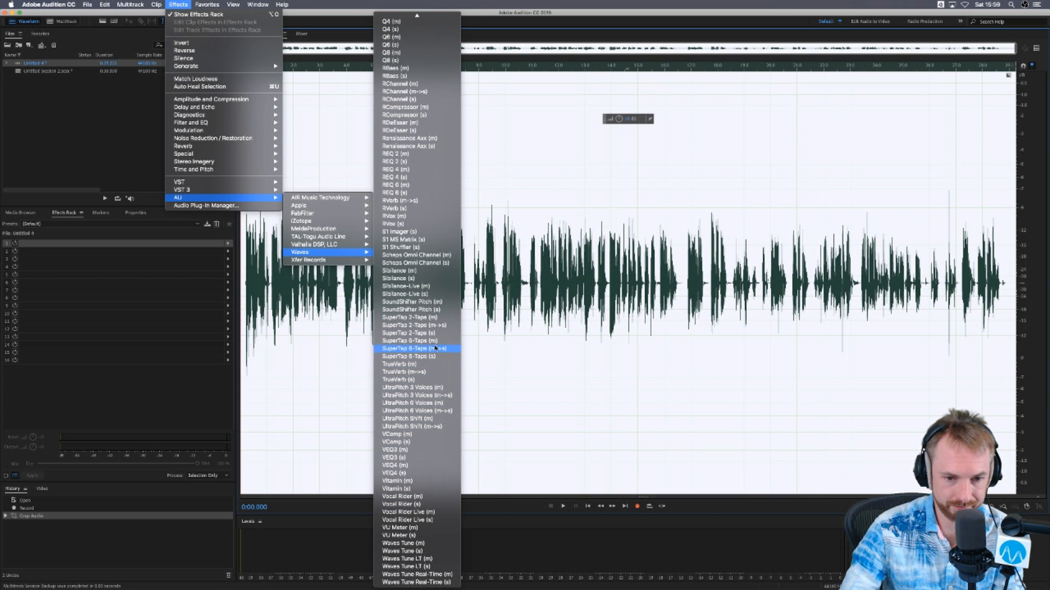
{"action": "left_click", "coordinate": [428, 279]}
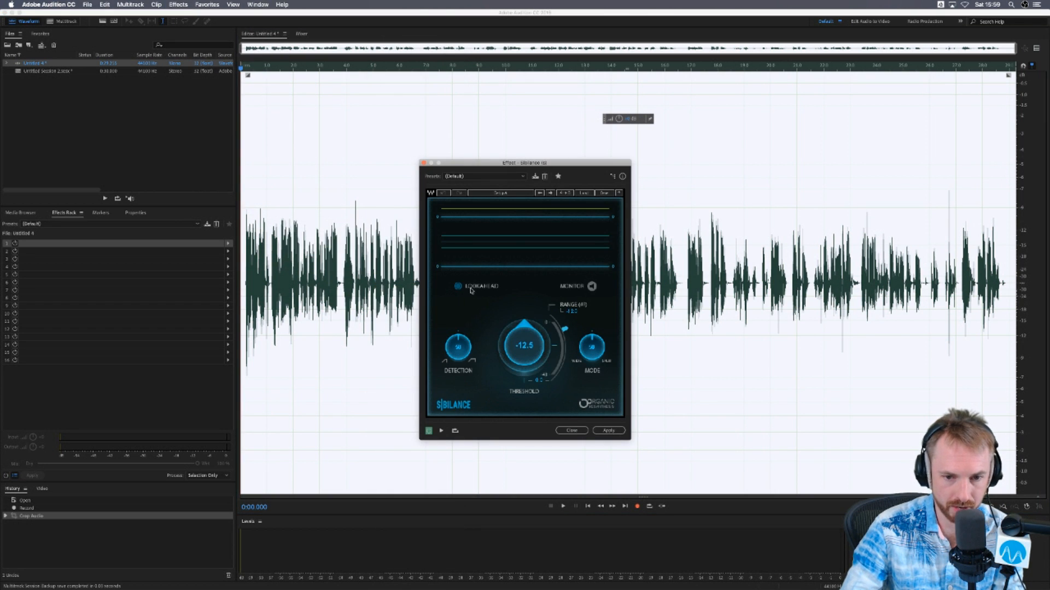
- Preview the recording through Sibilance's default preset, look through its preset list, and close the effect without applying it
{"action": "key", "text": "space"}
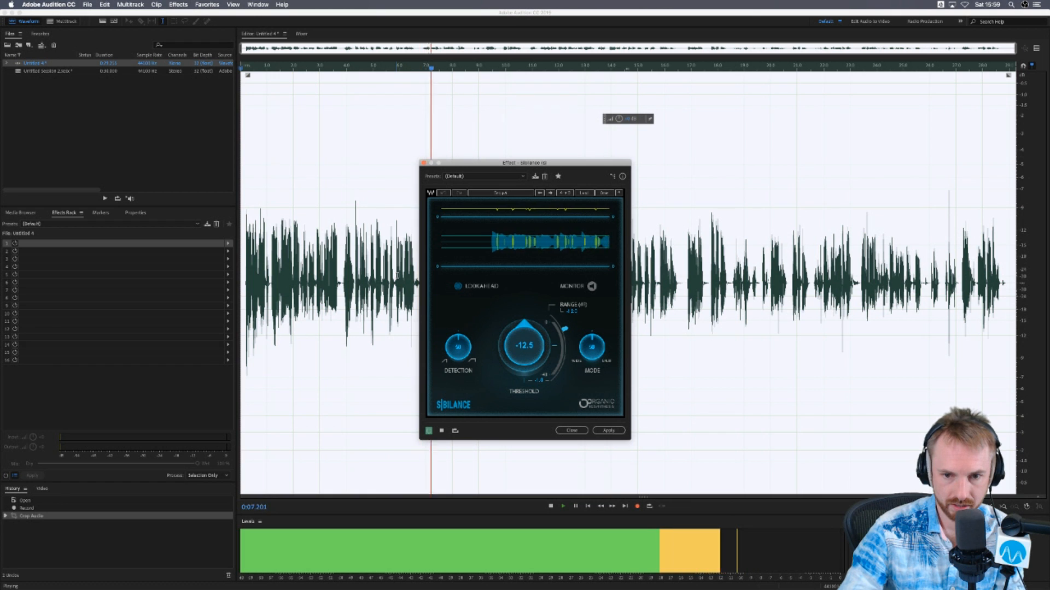
{"action": "key", "text": "space"}
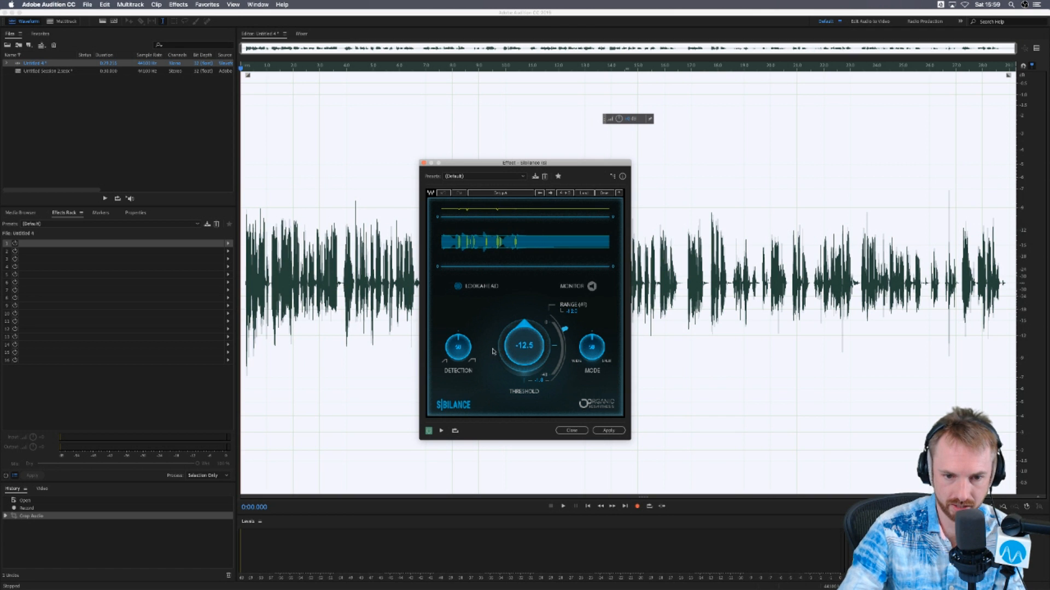
{"action": "left_click", "coordinate": [481, 176]}
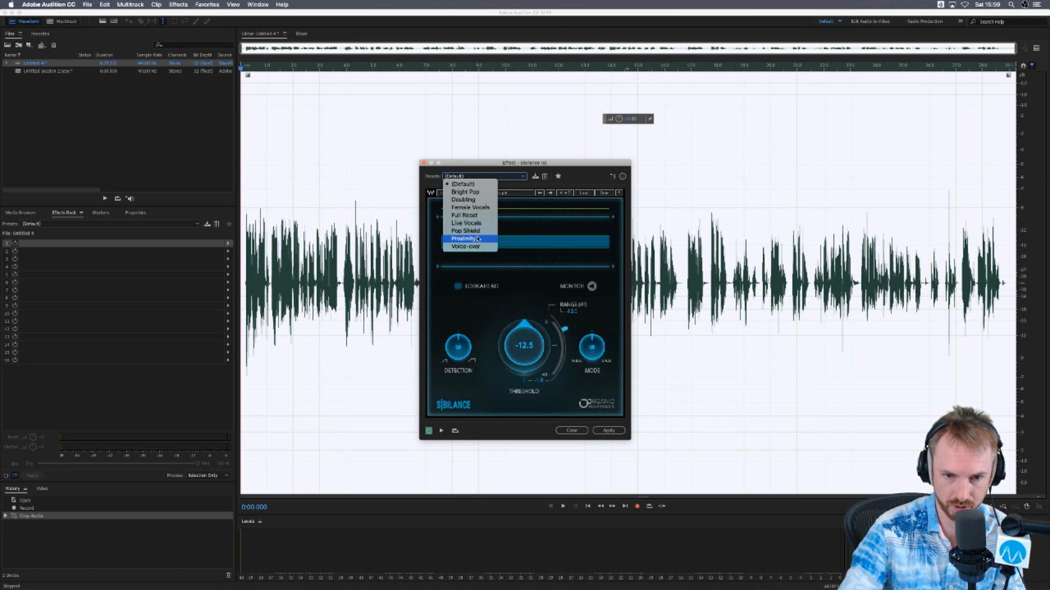
{"action": "left_click", "coordinate": [479, 173]}
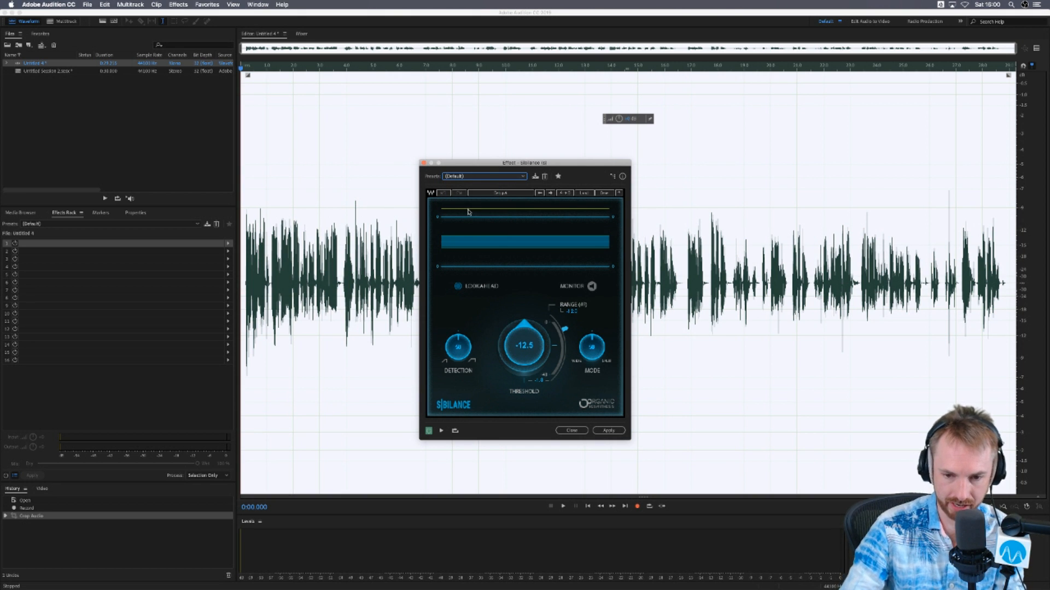
{"action": "left_click", "coordinate": [423, 164]}
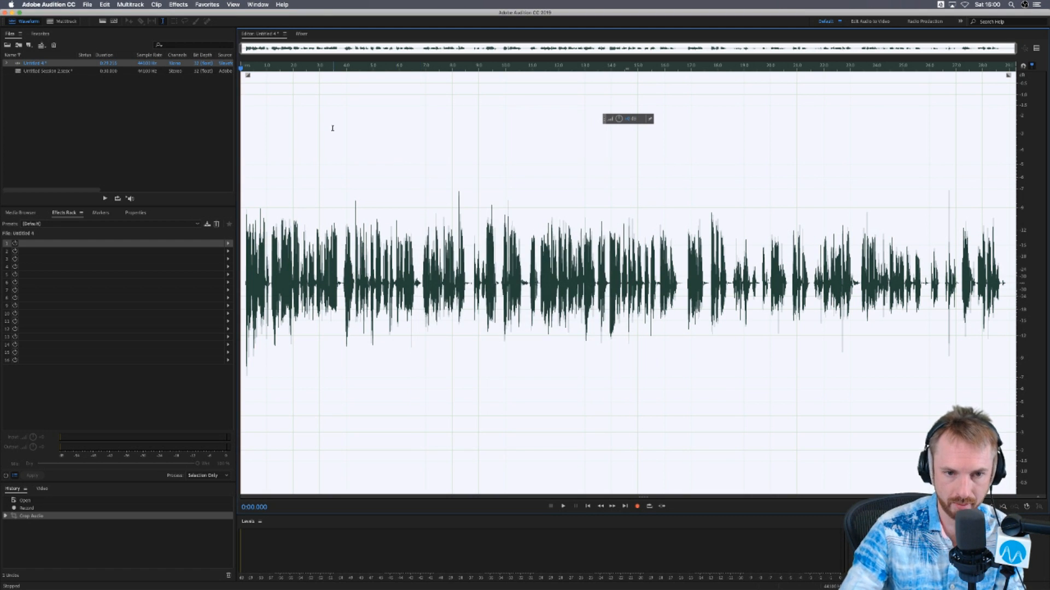
- Open the Waves Scheps Omni Channel (m) AU effect on the Untitled 4 recording and preview its sound
{"action": "left_click", "coordinate": [184, 7]}
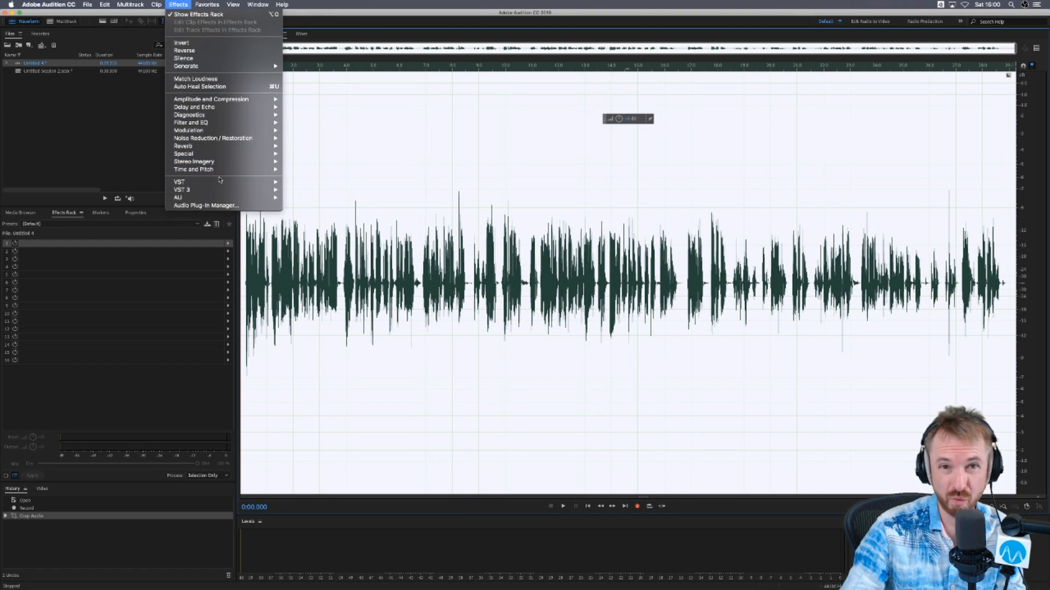
{"action": "mouse_move", "coordinate": [232, 198]}
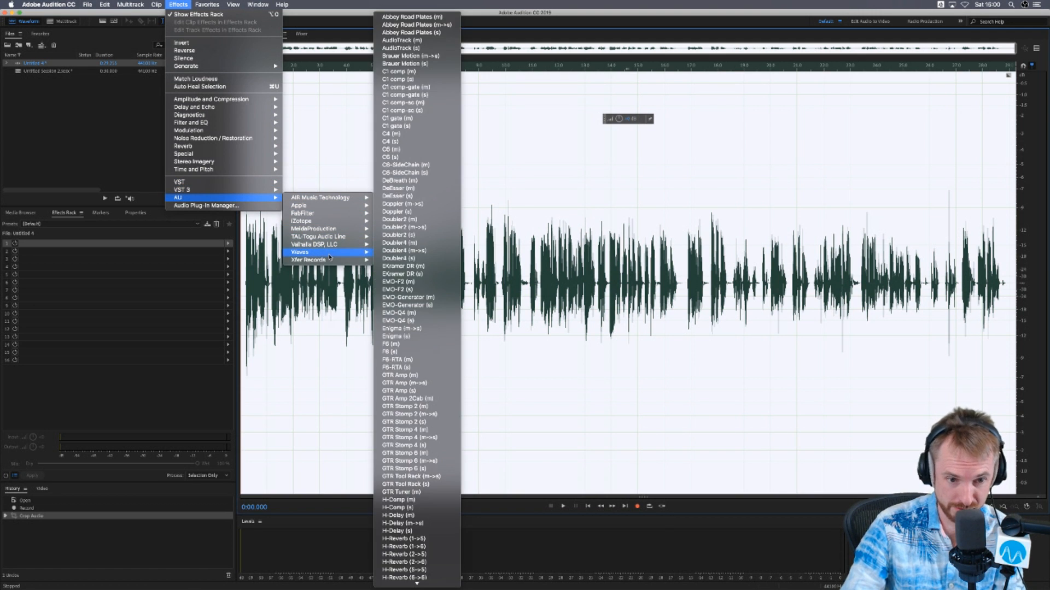
{"action": "mouse_move", "coordinate": [360, 259]}
{"action": "scroll", "coordinate": [406, 391], "scroll_direction": "down", "scroll_amount": 15}
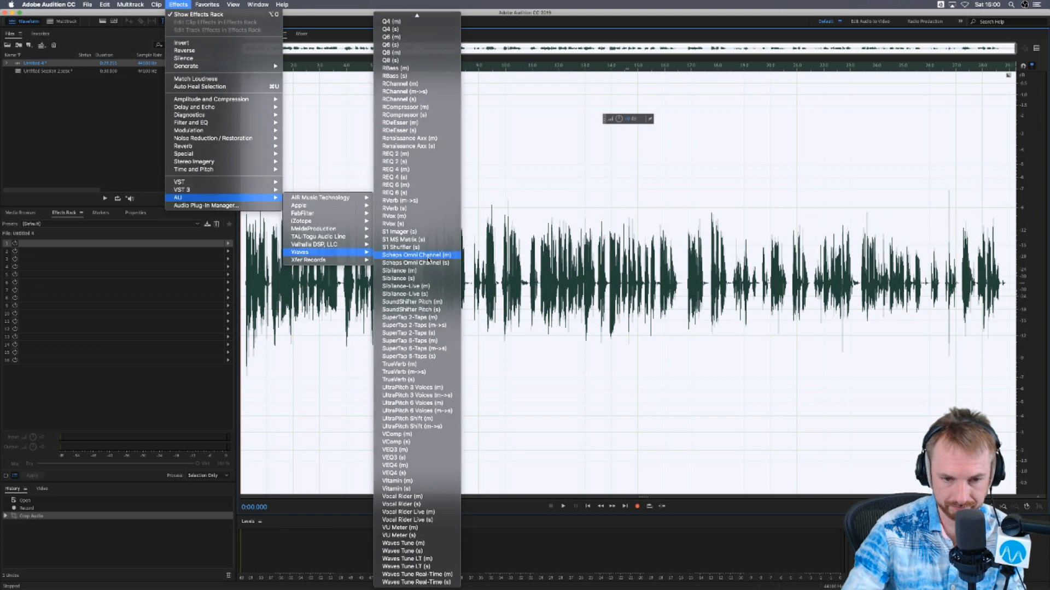
{"action": "left_click", "coordinate": [428, 259]}
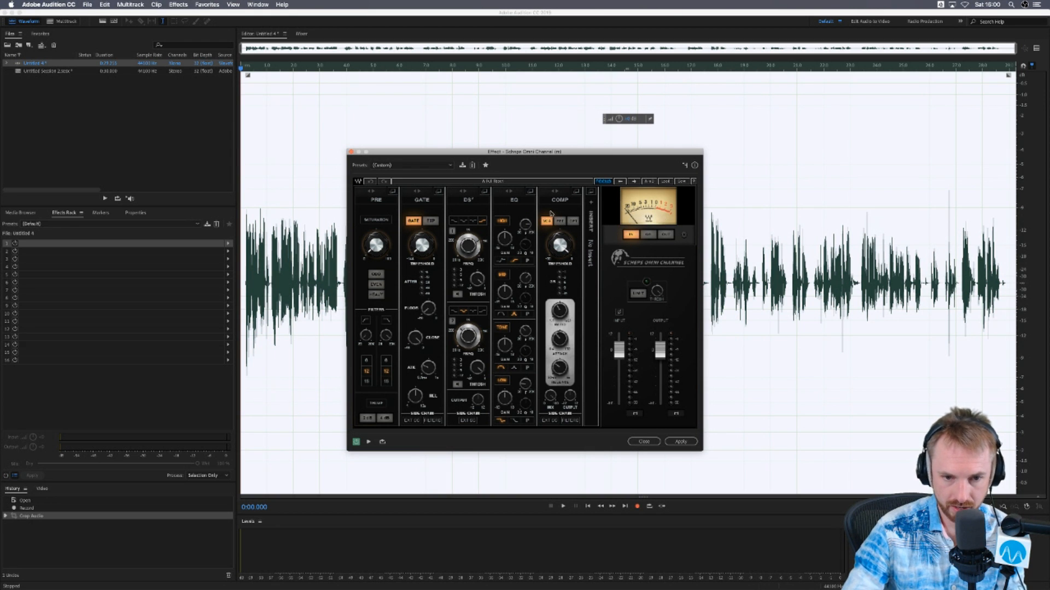
{"action": "key", "text": "space"}
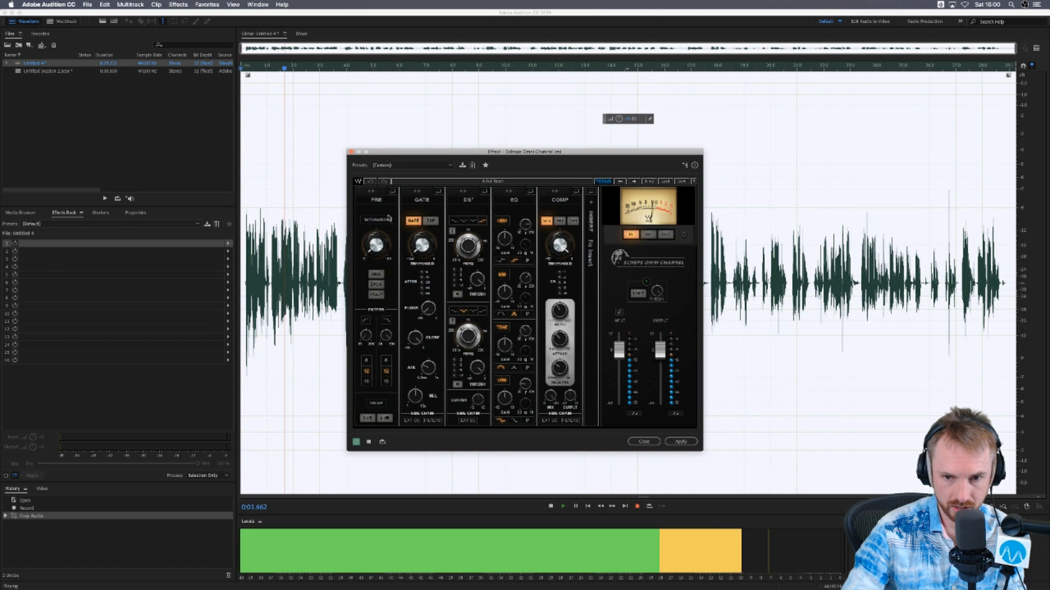
{"action": "key", "text": "space"}
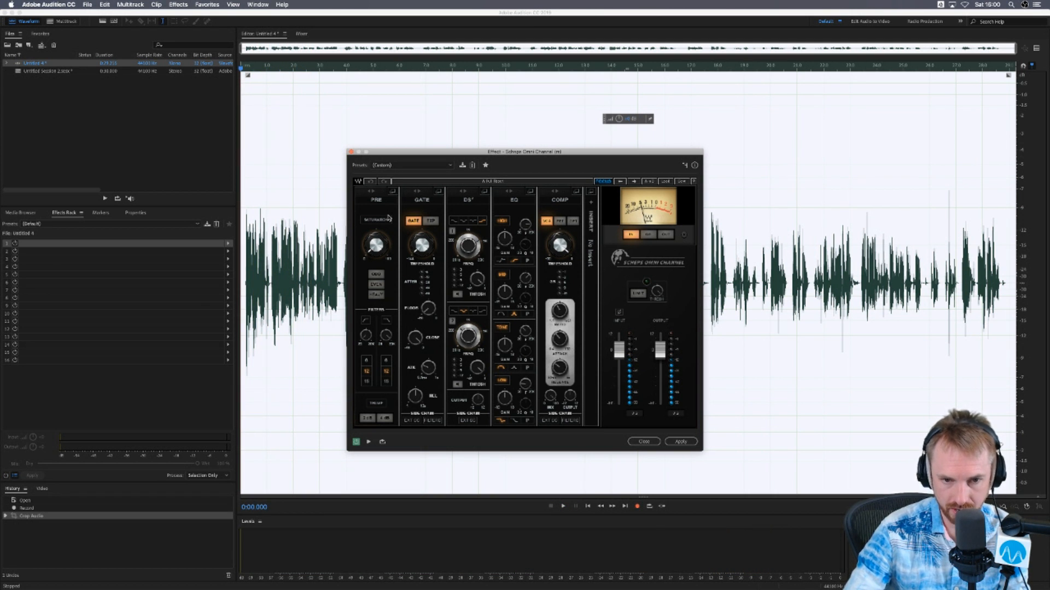
- Try the Pre section's saturation at 100 and at a lower amount while previewing the recording, and switch it off
{"action": "left_click", "coordinate": [381, 221]}
{"action": "left_click_drag", "start_coordinate": [381, 248], "coordinate": [380, 234]}
{"action": "key", "text": "space"}
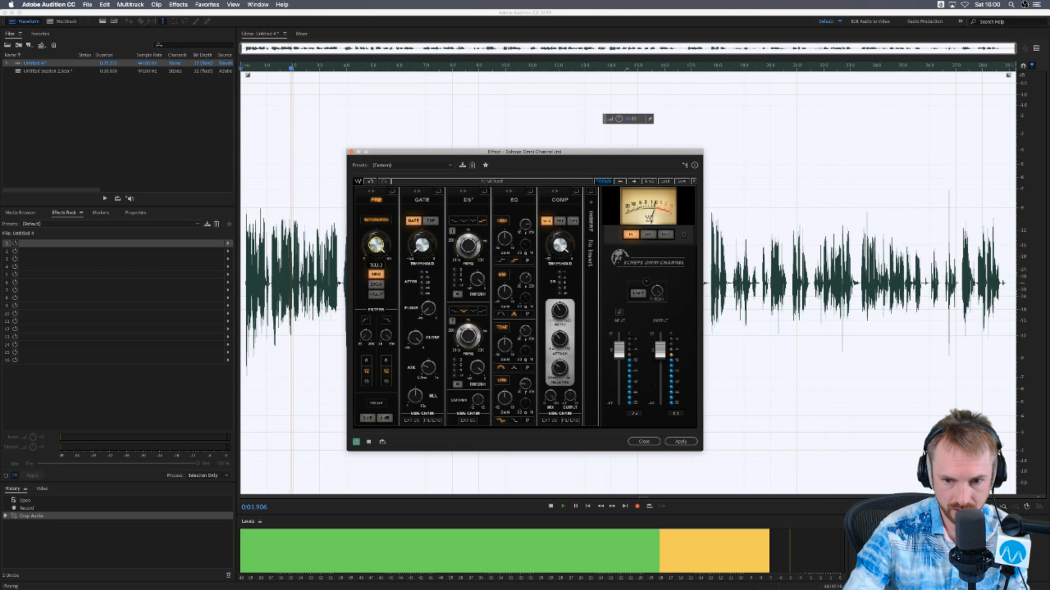
{"action": "left_click_drag", "start_coordinate": [379, 234], "coordinate": [379, 239]}
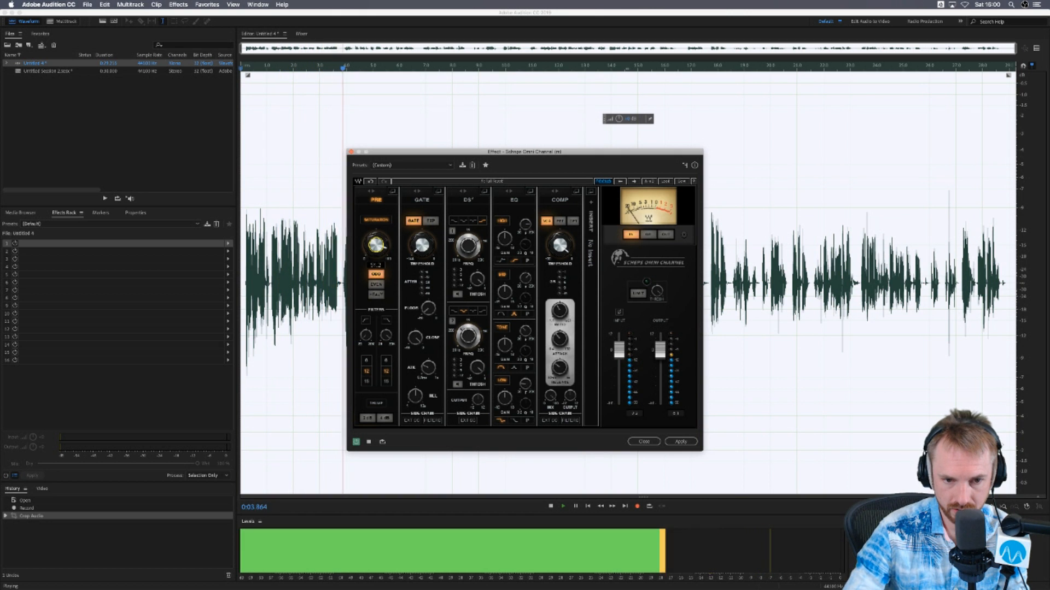
{"action": "key", "text": "space"}
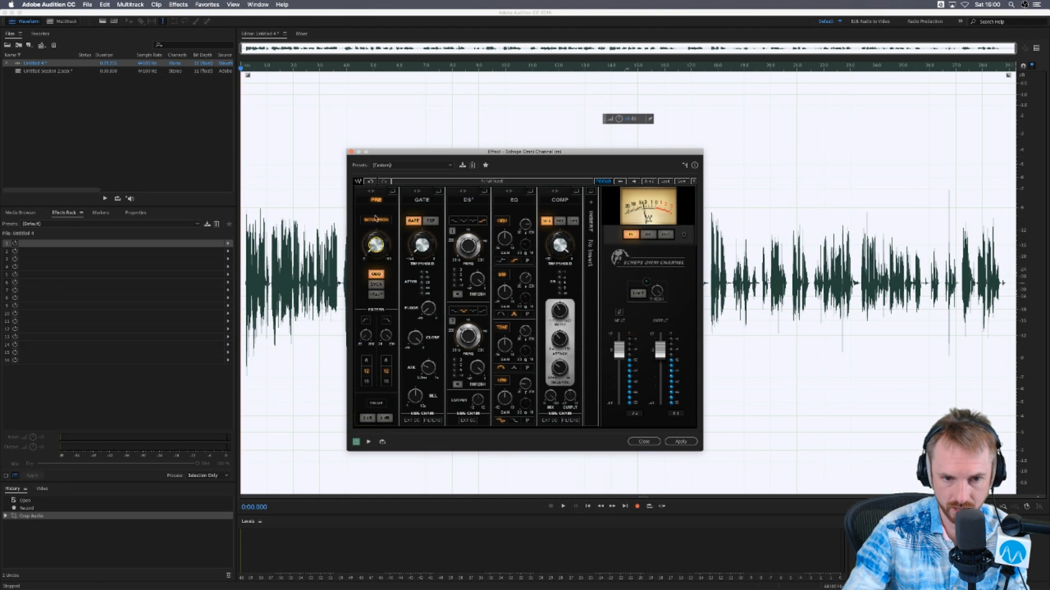
{"action": "left_click", "coordinate": [375, 221]}
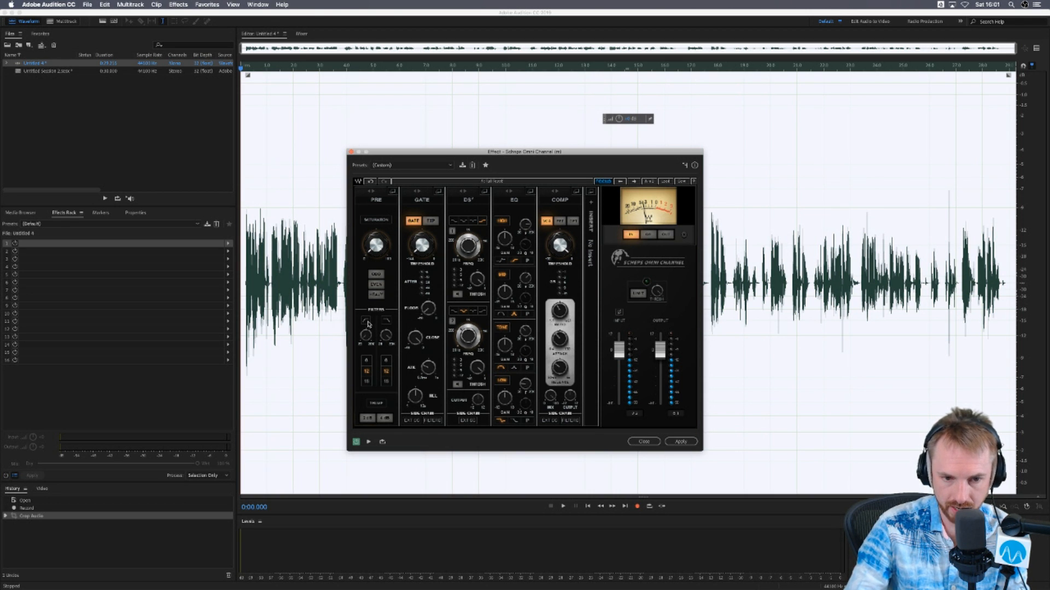
- Enable the Pre section with its high-pass filter in Scheps Omni Channel, raise the cutoff, and preview the recording
{"action": "left_click", "coordinate": [376, 200]}
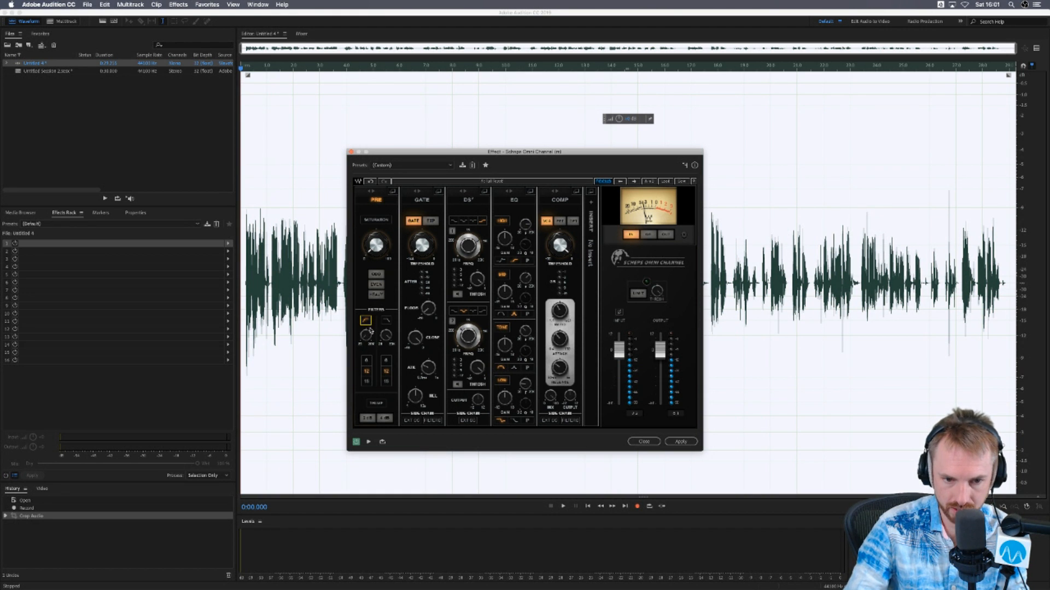
{"action": "key", "text": "space"}
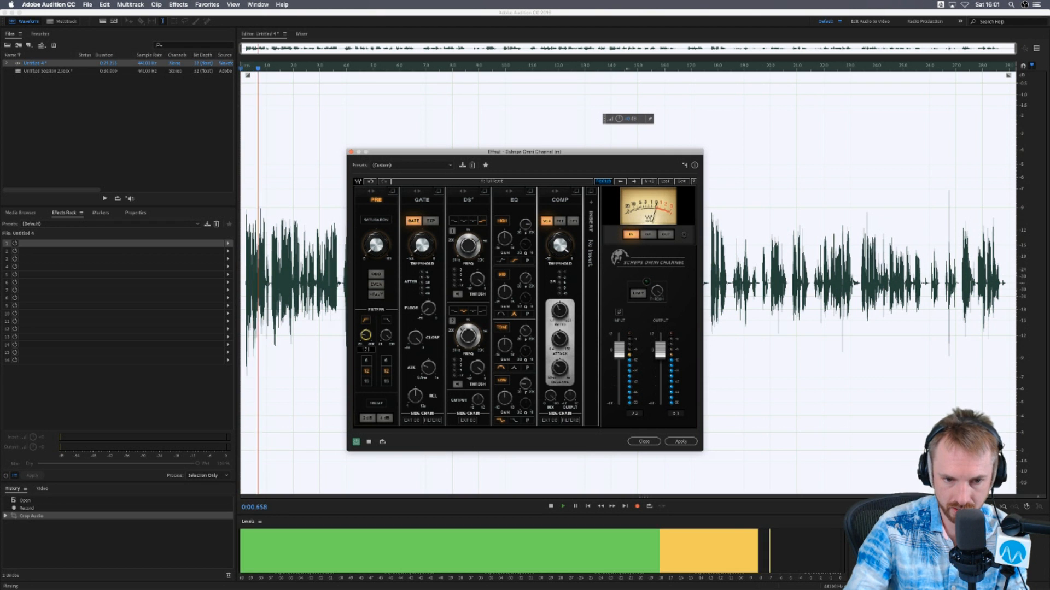
{"action": "key", "text": "space"}
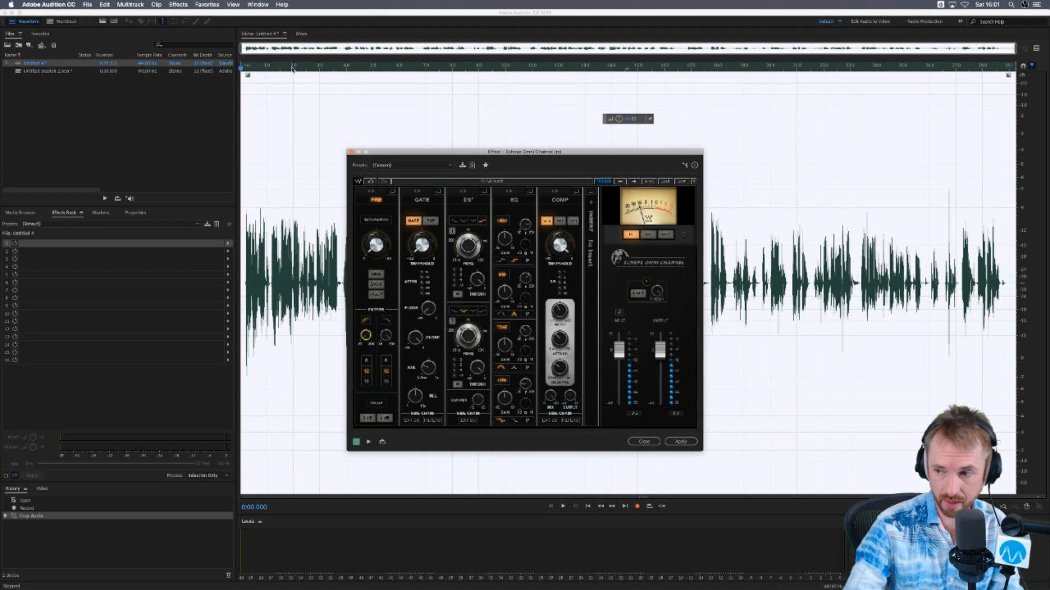
- Normalize the Untitled 4 recording to -0.1 dB using the saved favorite
{"action": "left_click", "coordinate": [201, 5]}
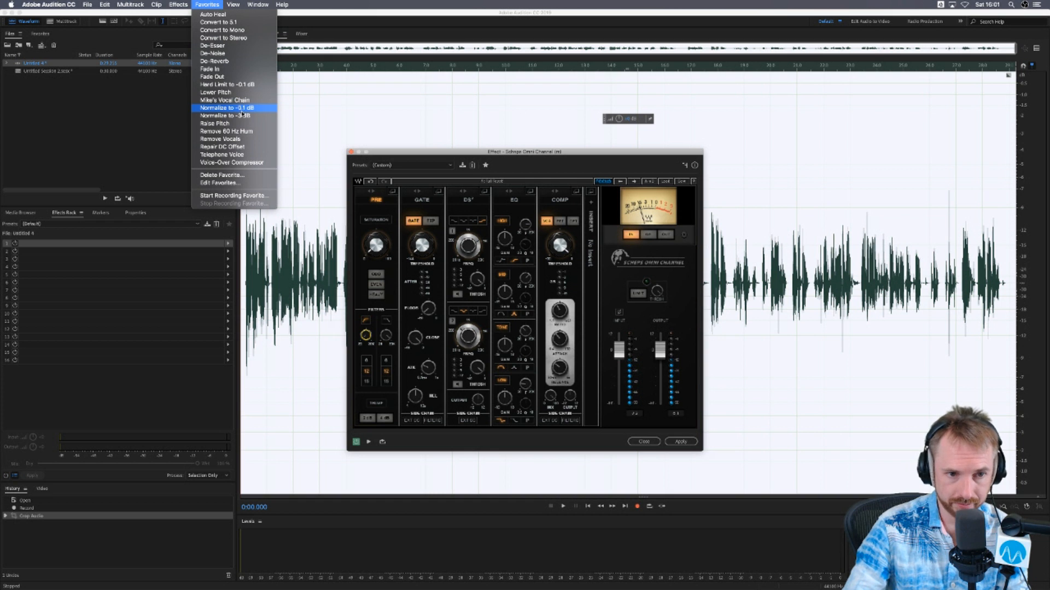
{"action": "left_click", "coordinate": [248, 109]}
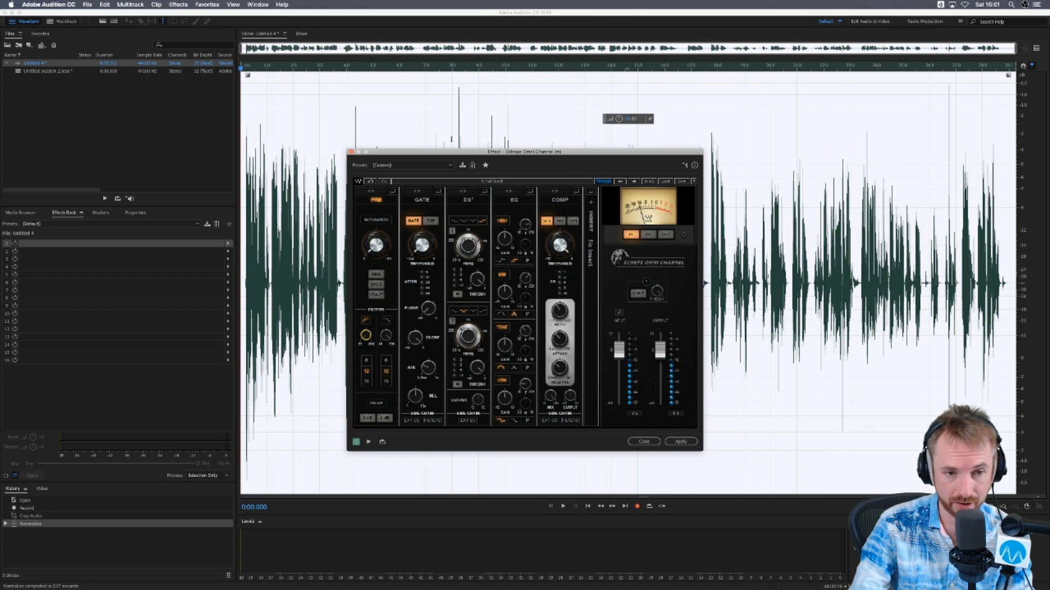
- Switch to the multitrack session and add Amplify with the +10dB Boost preset to the Voice Processed track
{"action": "left_click", "coordinate": [63, 21]}
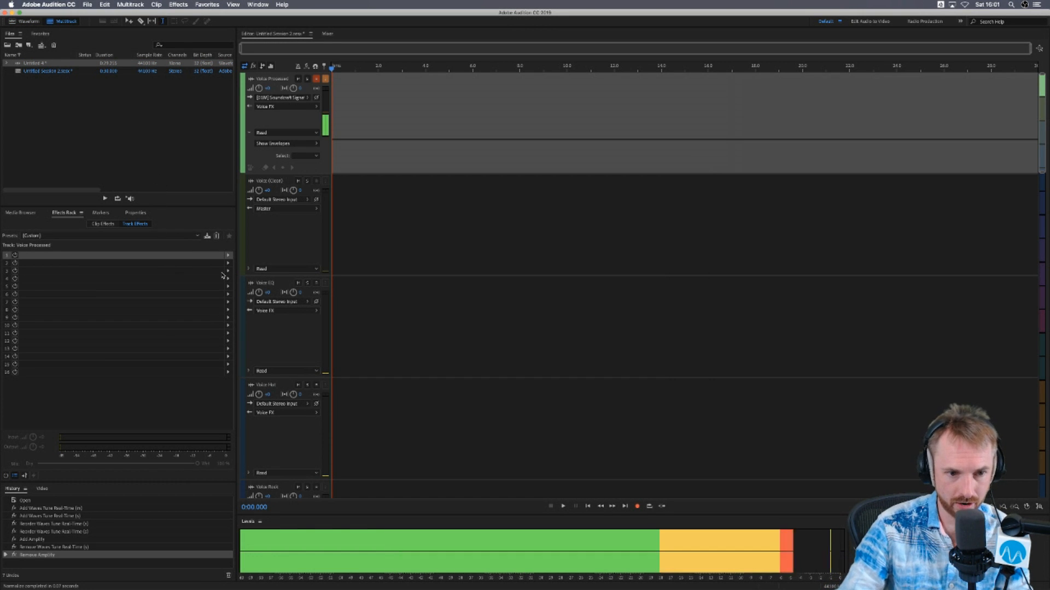
{"action": "left_click", "coordinate": [229, 255]}
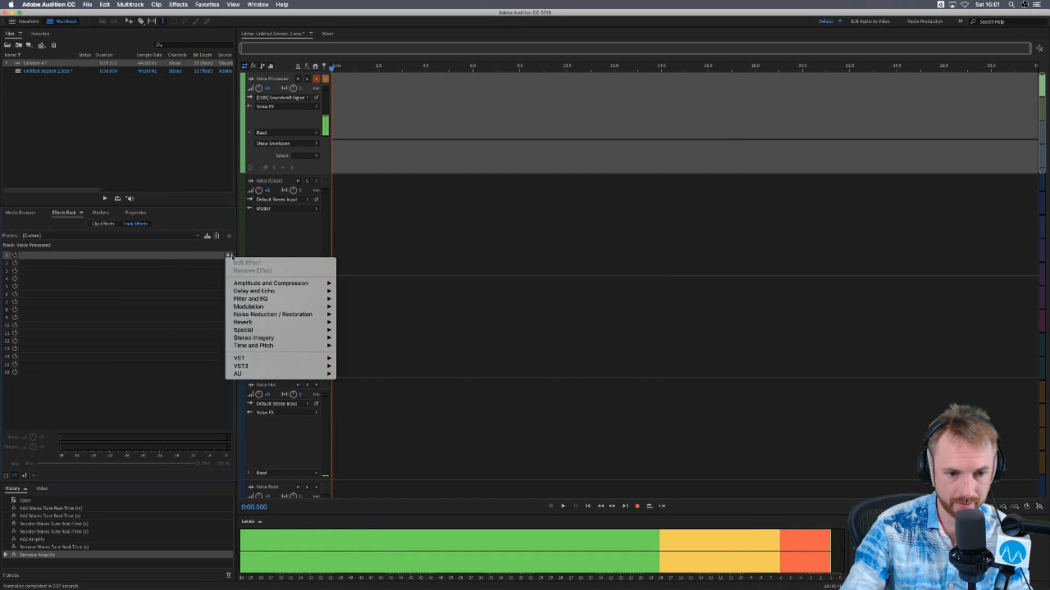
{"action": "mouse_move", "coordinate": [295, 283]}
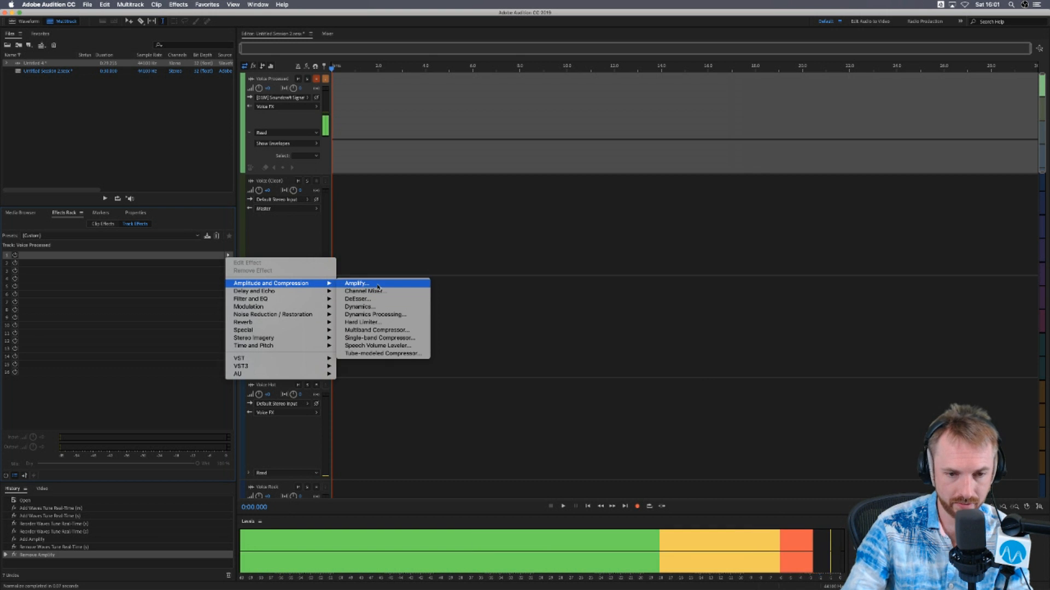
{"action": "left_click", "coordinate": [357, 284]}
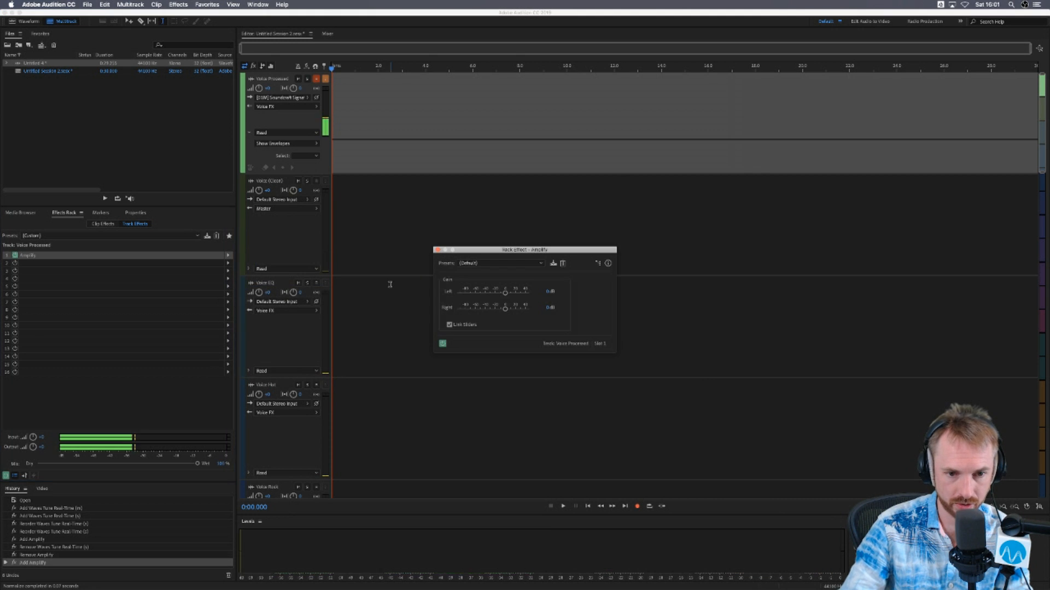
{"action": "left_click", "coordinate": [528, 264]}
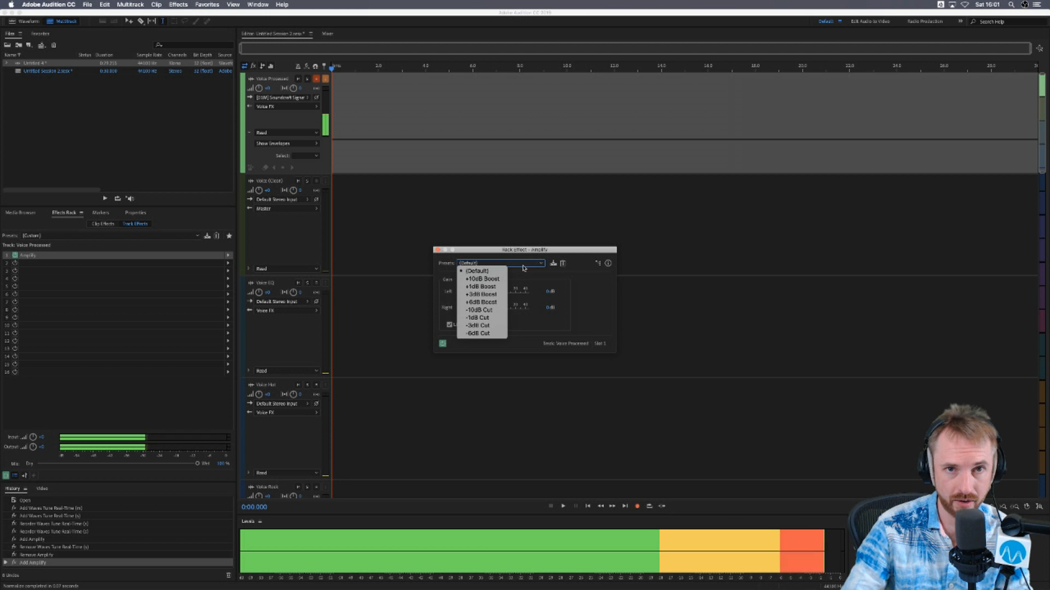
{"action": "left_click", "coordinate": [482, 278]}
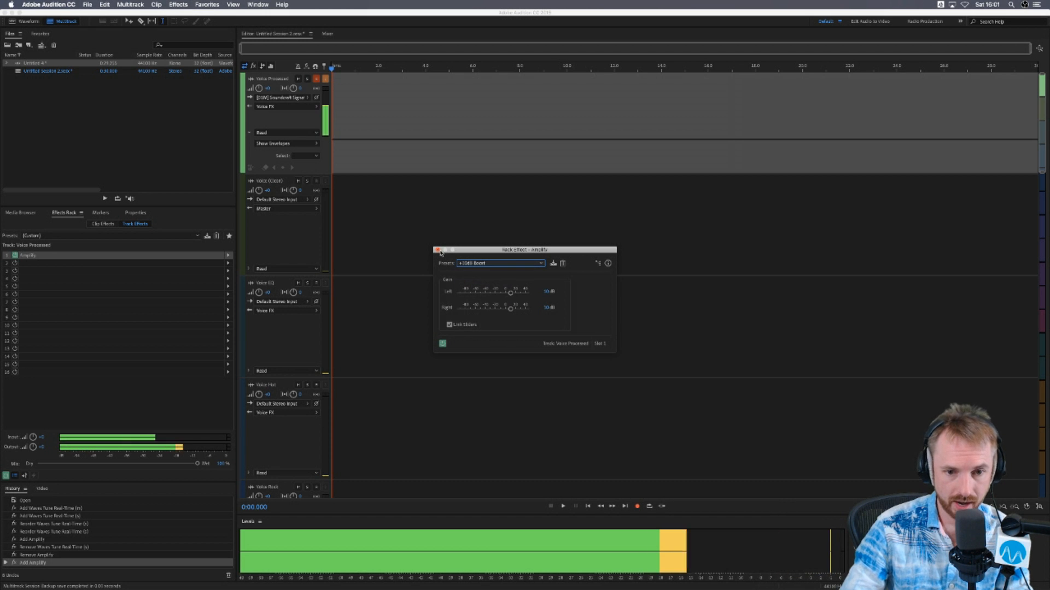
{"action": "left_click", "coordinate": [438, 250]}
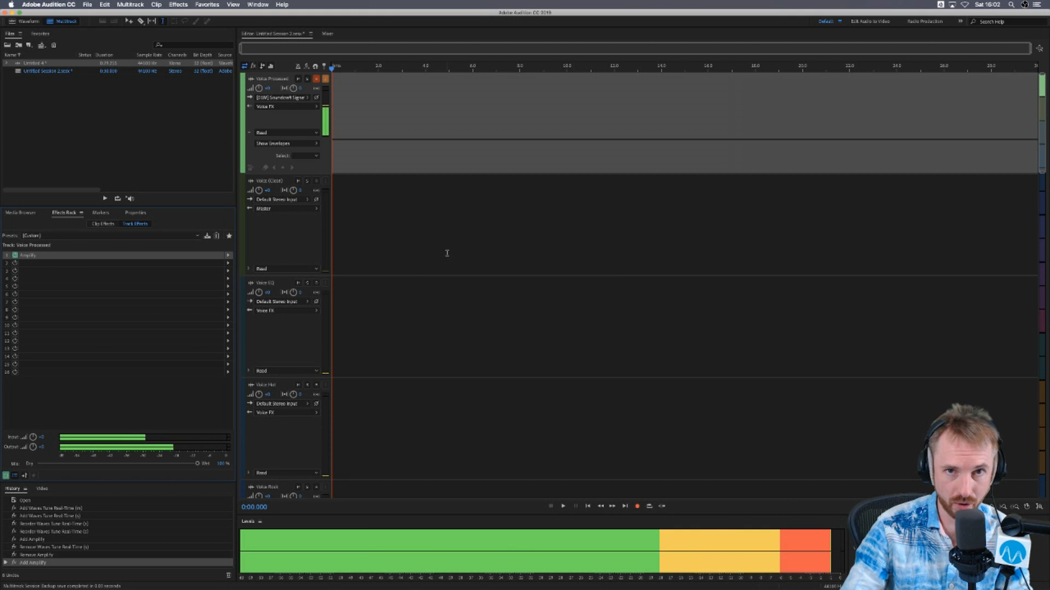
- Add Waves Tune Real-Time (s) after Amplify, set Speed and Note Transition to 0.1 ms, and try it on the live voice
{"action": "left_click", "coordinate": [230, 266]}
{"action": "mouse_move", "coordinate": [322, 381]}
{"action": "mouse_move", "coordinate": [383, 437]}
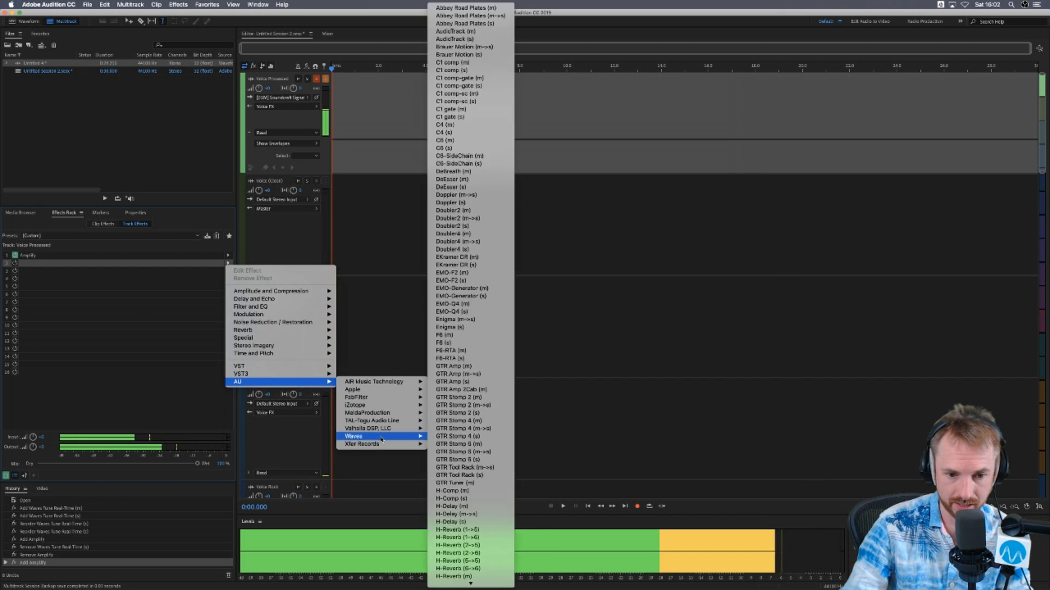
{"action": "scroll", "coordinate": [474, 446], "scroll_direction": "down", "scroll_amount": 10}
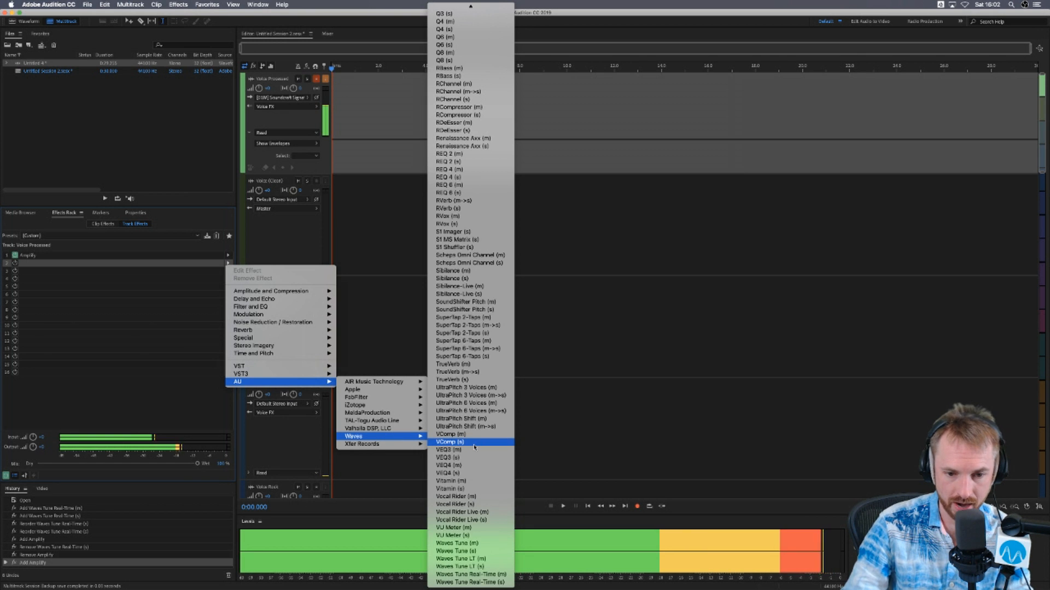
{"action": "left_click", "coordinate": [498, 583]}
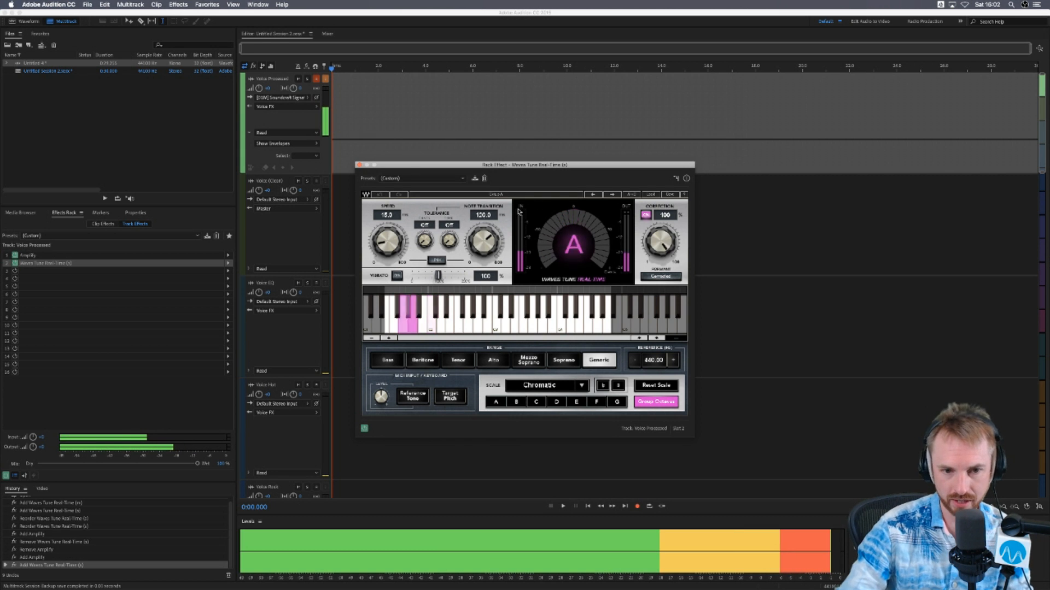
{"action": "left_click_drag", "start_coordinate": [388, 239], "coordinate": [388, 260]}
{"action": "left_click_drag", "start_coordinate": [484, 240], "coordinate": [484, 265]}
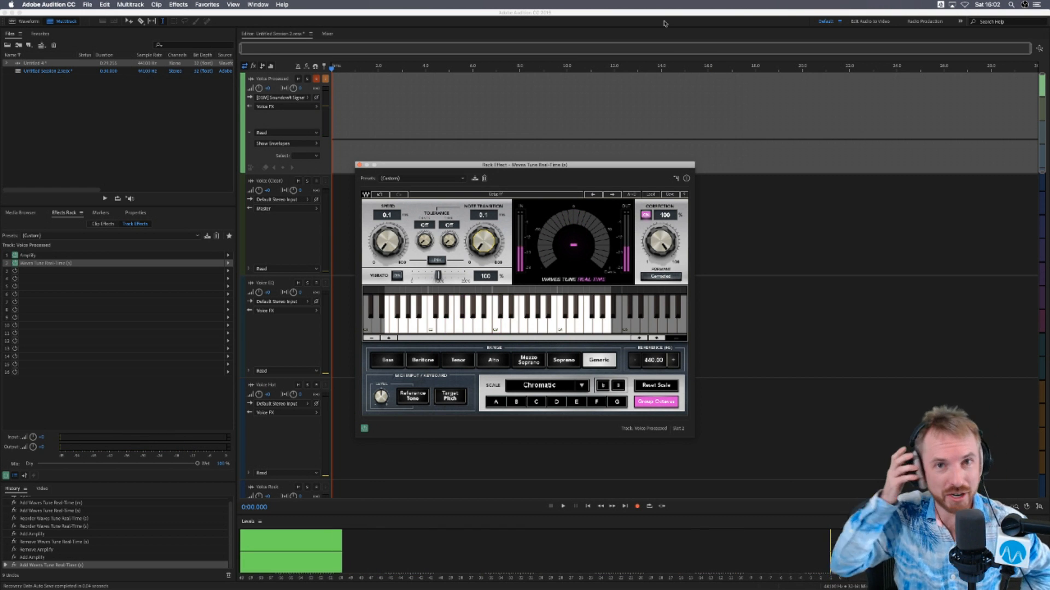
{"action": "left_click", "coordinate": [359, 165]}
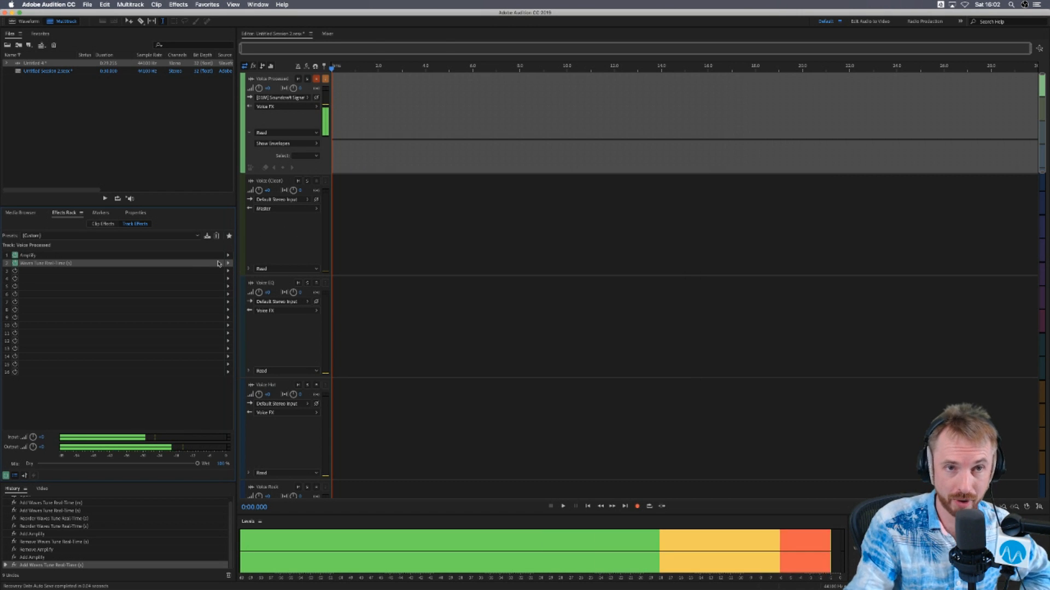
- Remove Waves Tune Real-Time and Amplify from the Voice Processed track and return to the Untitled 4 waveform
{"action": "key", "text": "Delete"}
{"action": "left_click", "coordinate": [163, 256]}
{"action": "key", "text": "Delete"}
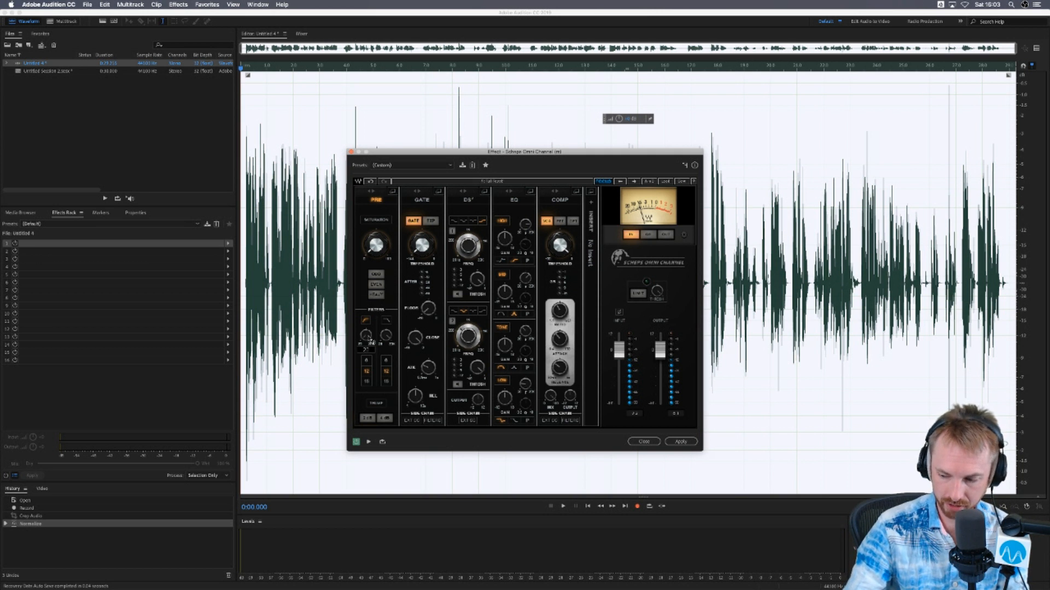
- Adjust the high-pass and low-pass filter cutoffs in the Pre section while previewing the recording
{"action": "key", "text": "space"}
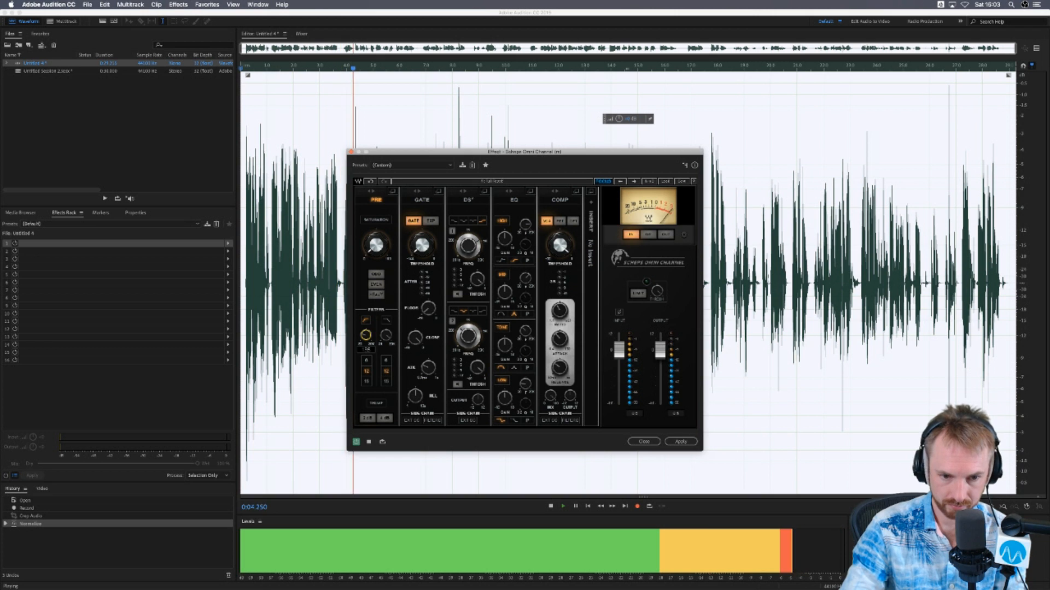
{"action": "key", "text": "space"}
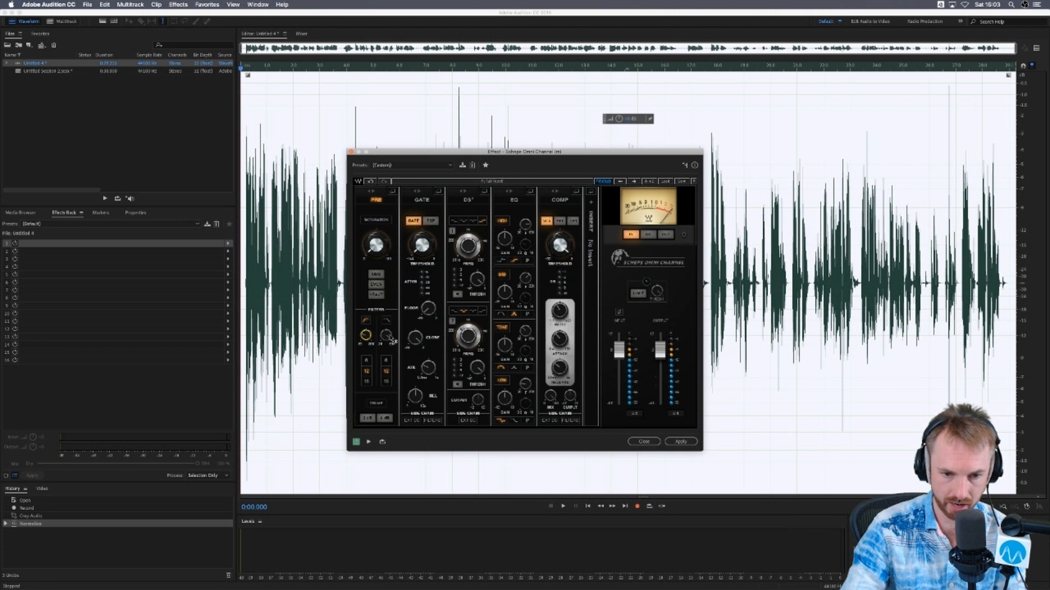
{"action": "key", "text": "space"}
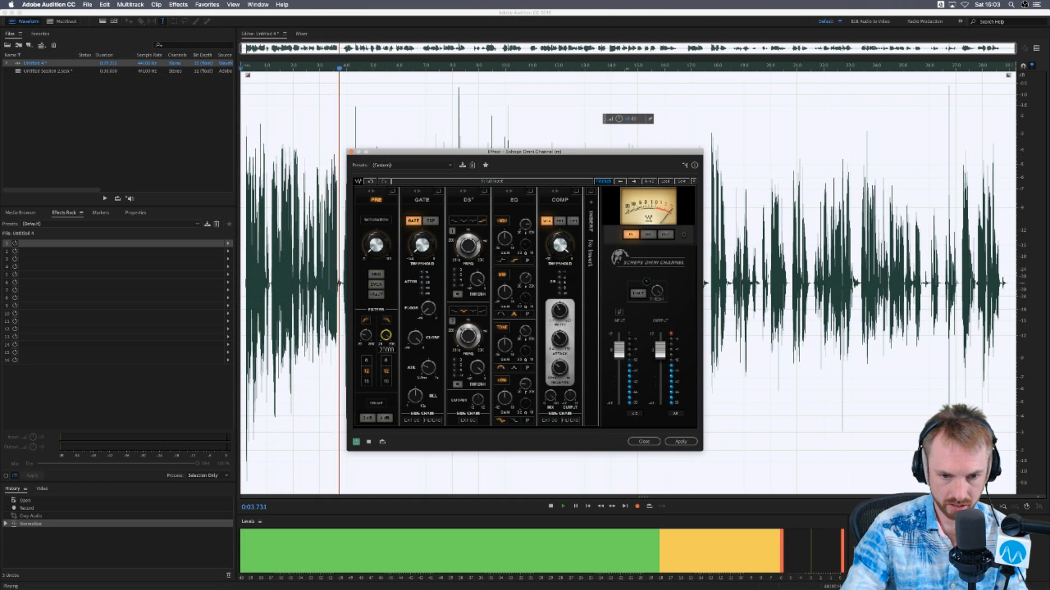
{"action": "key", "text": "space"}
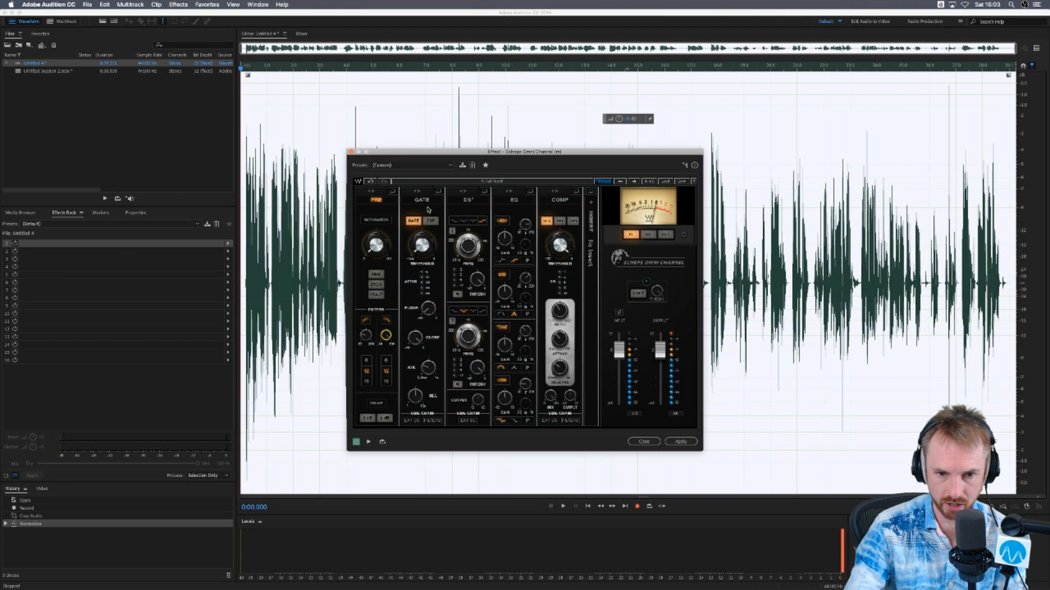
- Enable the Gate section in Scheps Omni Channel and adjust its threshold while previewing the recording
{"action": "mouse_move", "coordinate": [423, 247]}
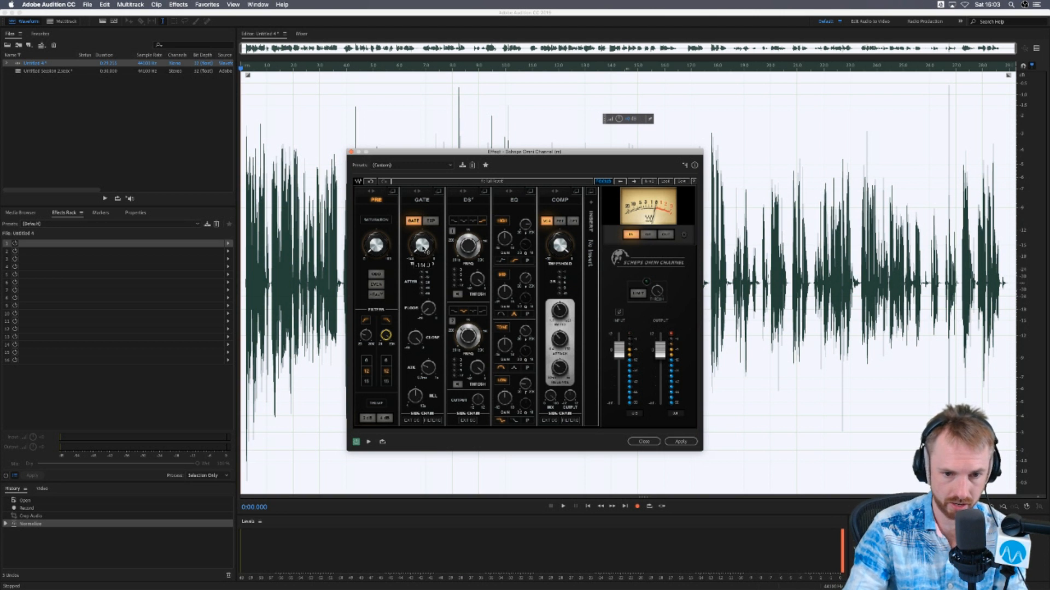
{"action": "key", "text": "space"}
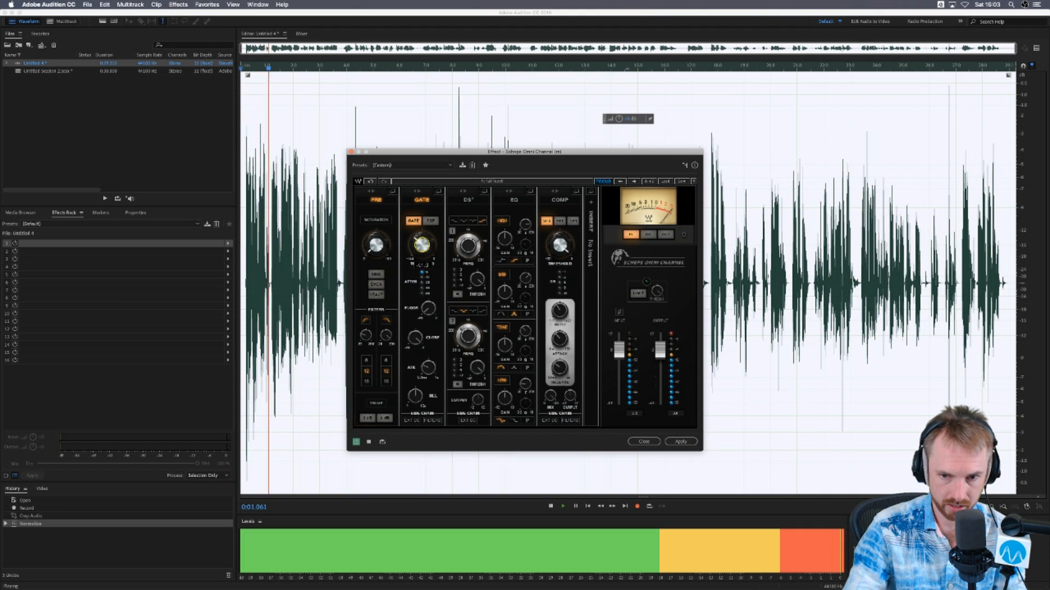
{"action": "left_click_drag", "start_coordinate": [421, 245], "coordinate": [421, 230]}
{"action": "key", "text": "space"}
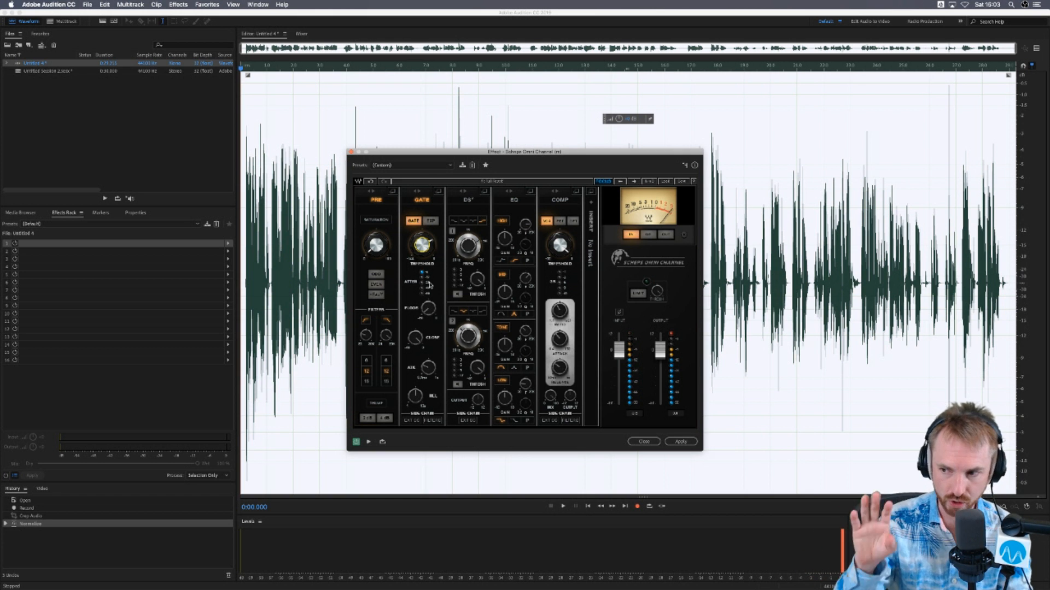
{"action": "left_click_drag", "start_coordinate": [427, 247], "coordinate": [427, 247]}
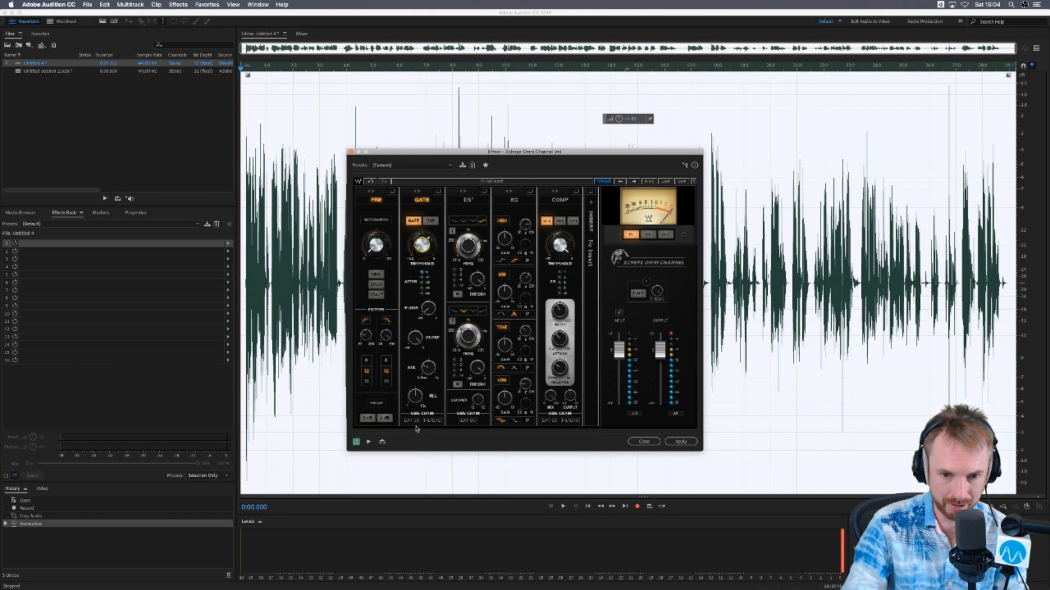
- Enable the EQ section and adjust the high band's gain while previewing the recording
{"action": "key", "text": "space"}
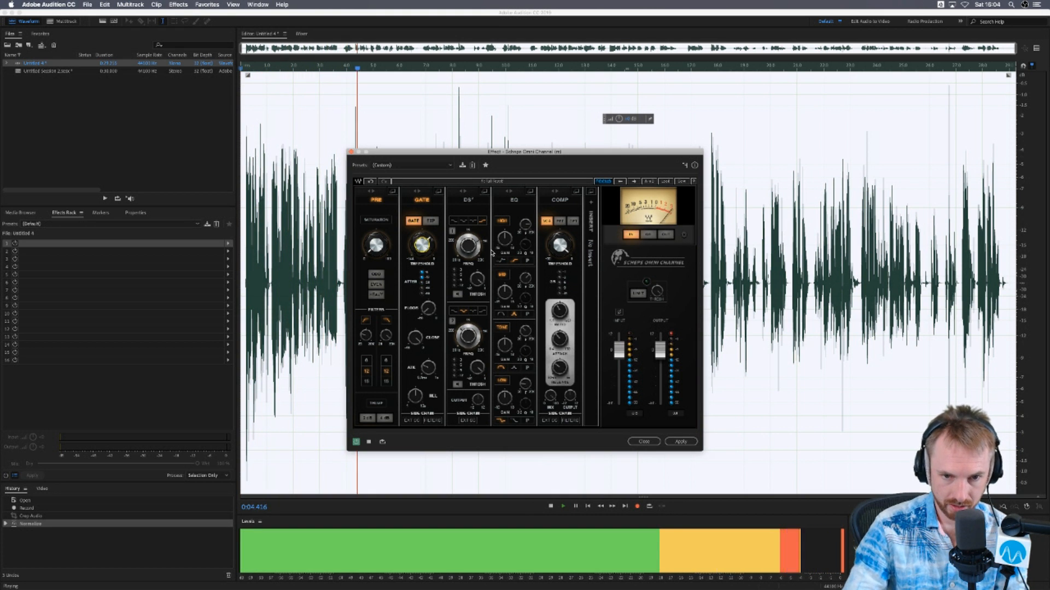
{"action": "key", "text": "space"}
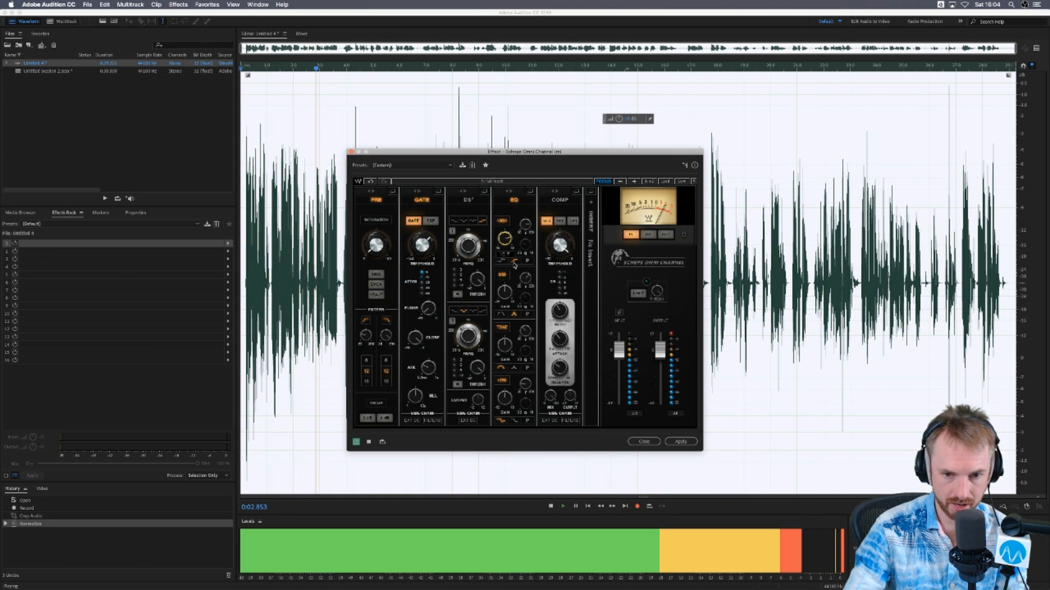
{"action": "key", "text": "space"}
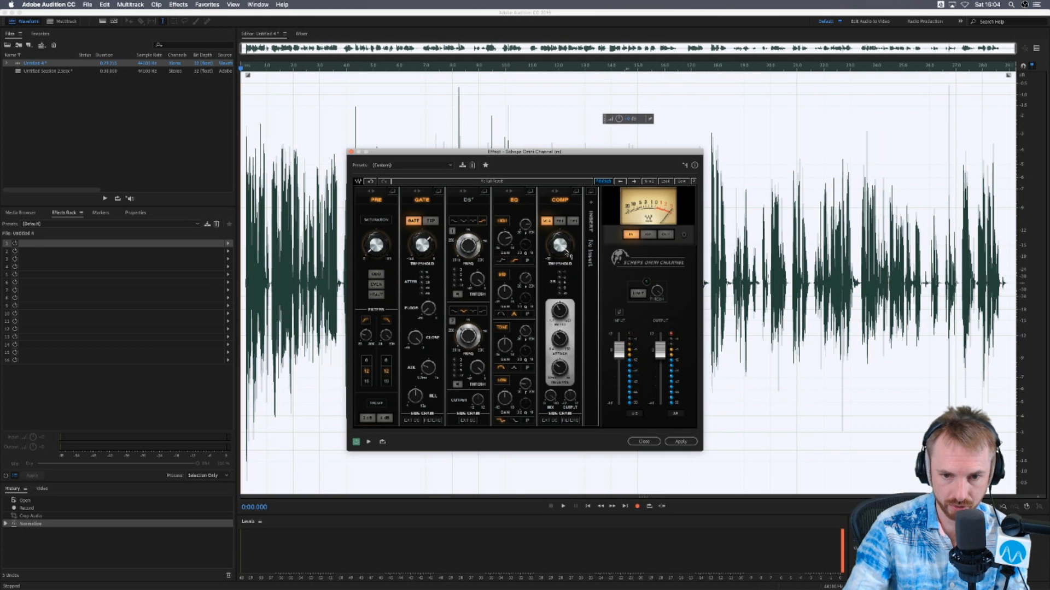
- Adjust the Comp section's ratio, threshold, attack and release in Scheps Omni Channel while previewing the recording
{"action": "left_click", "coordinate": [561, 313]}
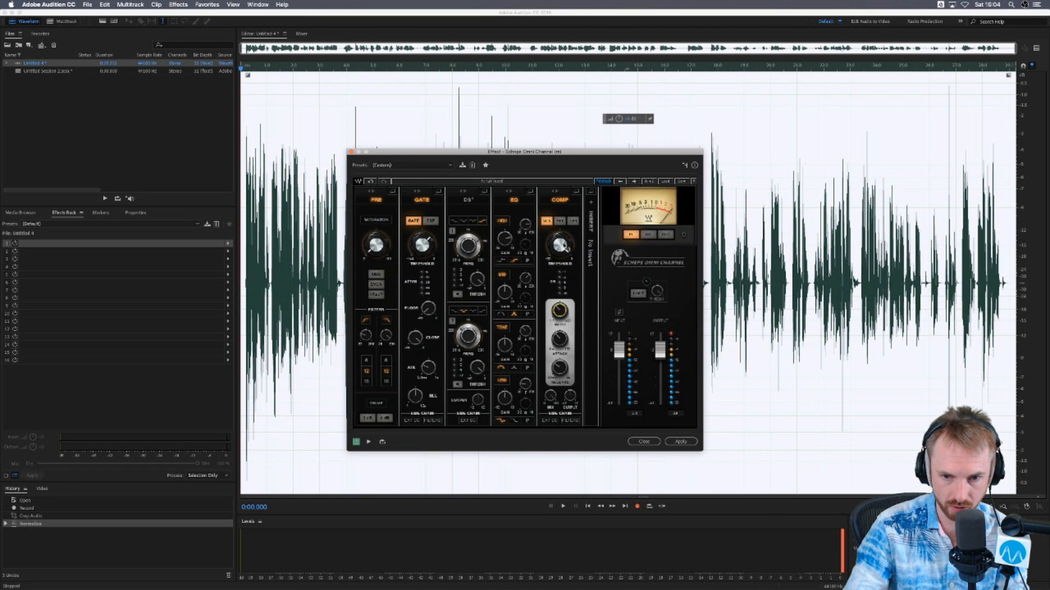
{"action": "key", "text": "space"}
{"action": "left_click", "coordinate": [561, 246]}
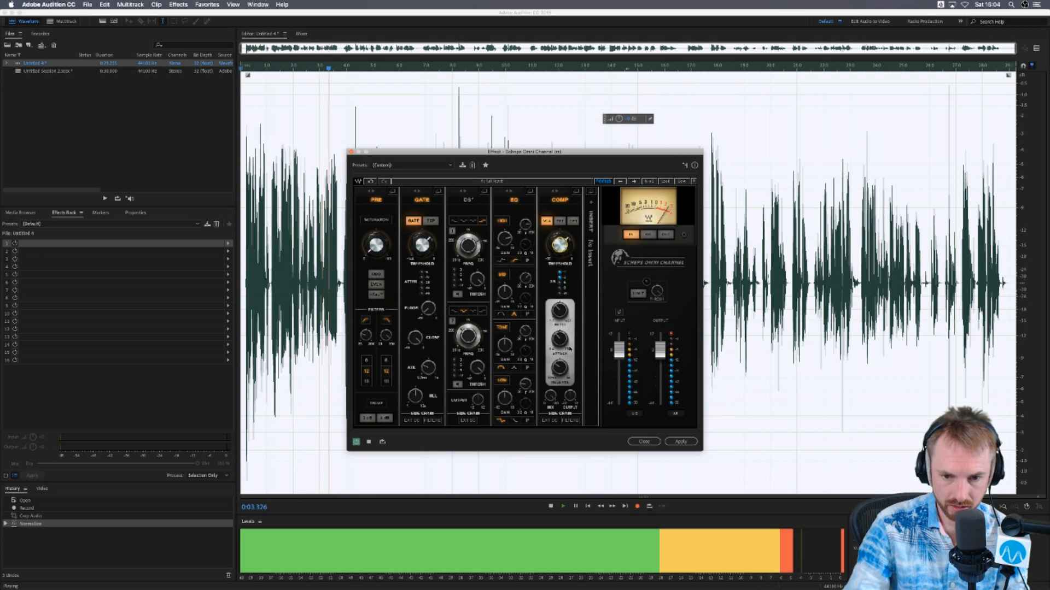
{"action": "left_click_drag", "start_coordinate": [560, 339], "coordinate": [560, 348]}
{"action": "left_click", "coordinate": [559, 368]}
{"action": "key", "text": "space"}
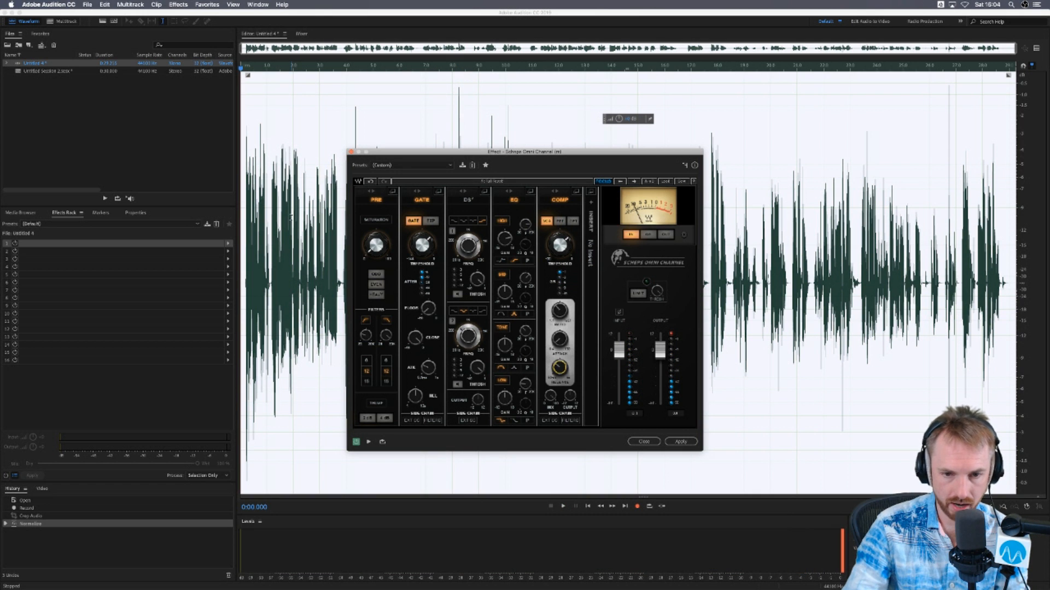
- Compare the recording with Scheps Omni Channel on and bypassed, and close the effect without applying it
{"action": "key", "text": "space"}
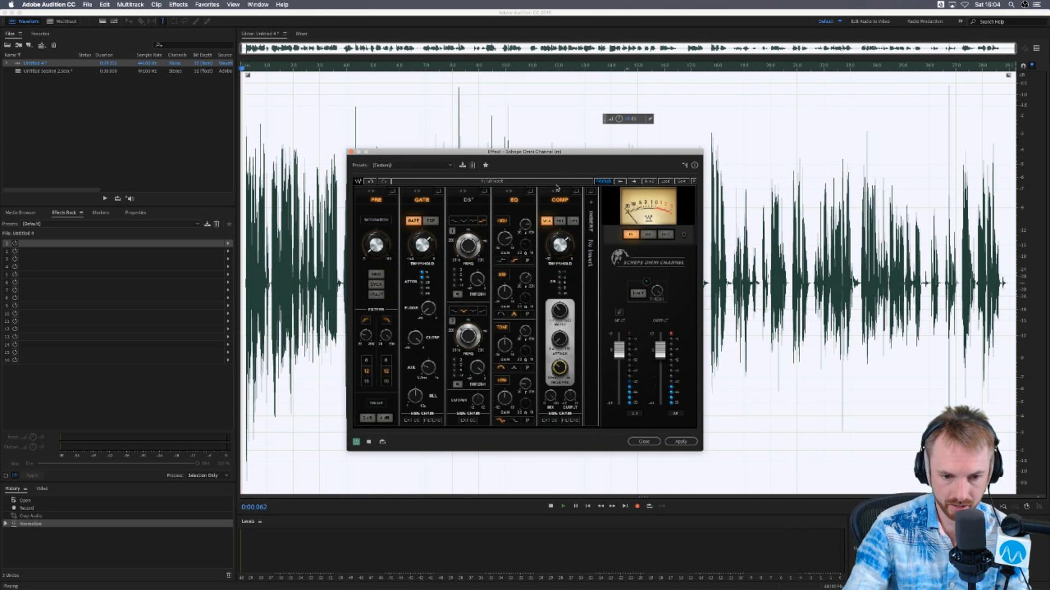
{"action": "key", "text": "space"}
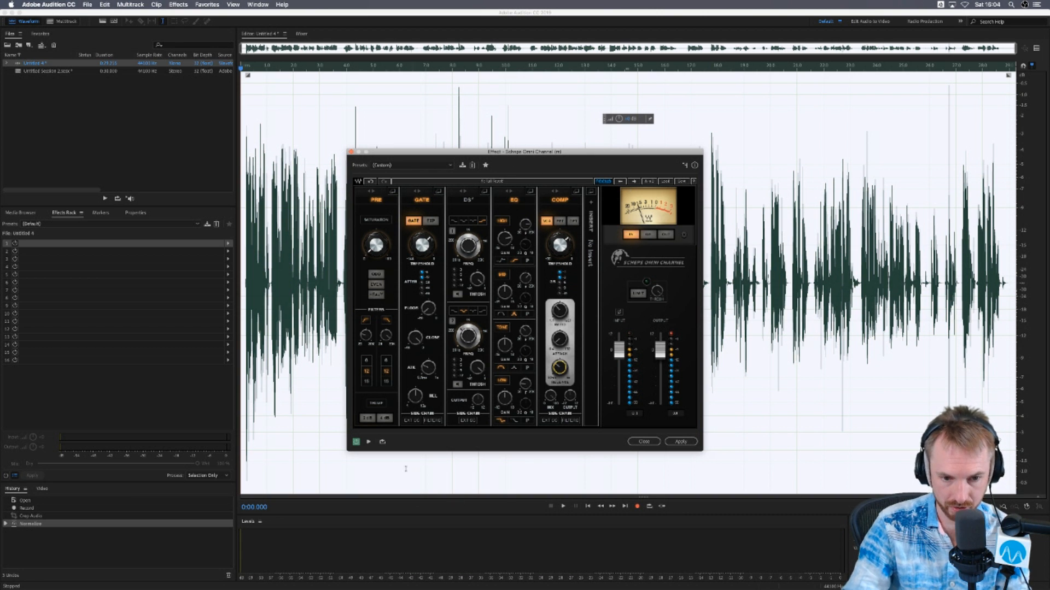
{"action": "key", "text": "space"}
{"action": "left_click", "coordinate": [356, 442]}
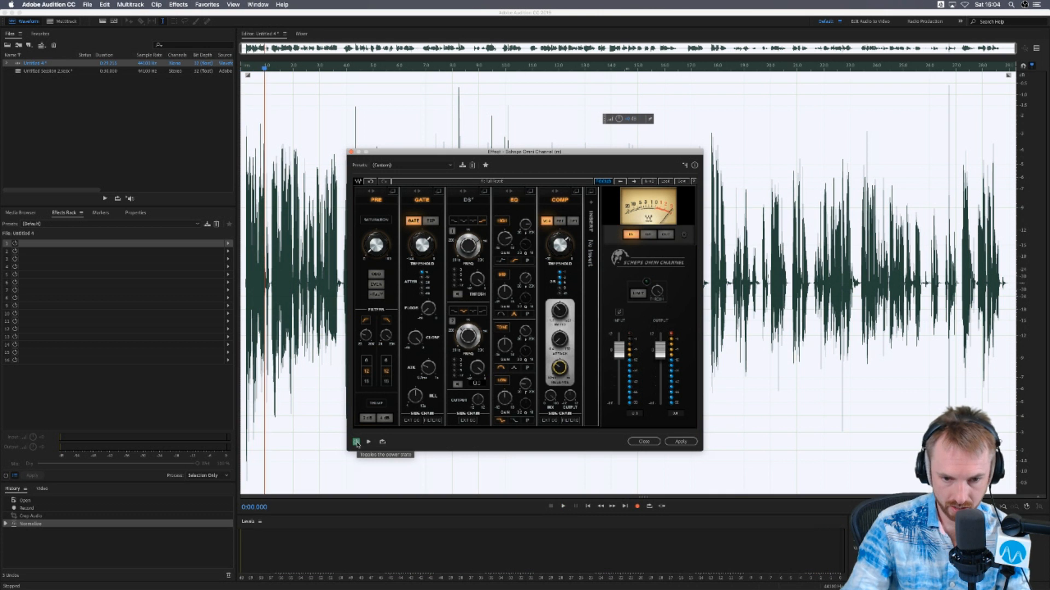
{"action": "left_click", "coordinate": [356, 443]}
{"action": "key", "text": "space"}
{"action": "left_click", "coordinate": [356, 442]}
{"action": "key", "text": "space"}
{"action": "key", "text": "space"}
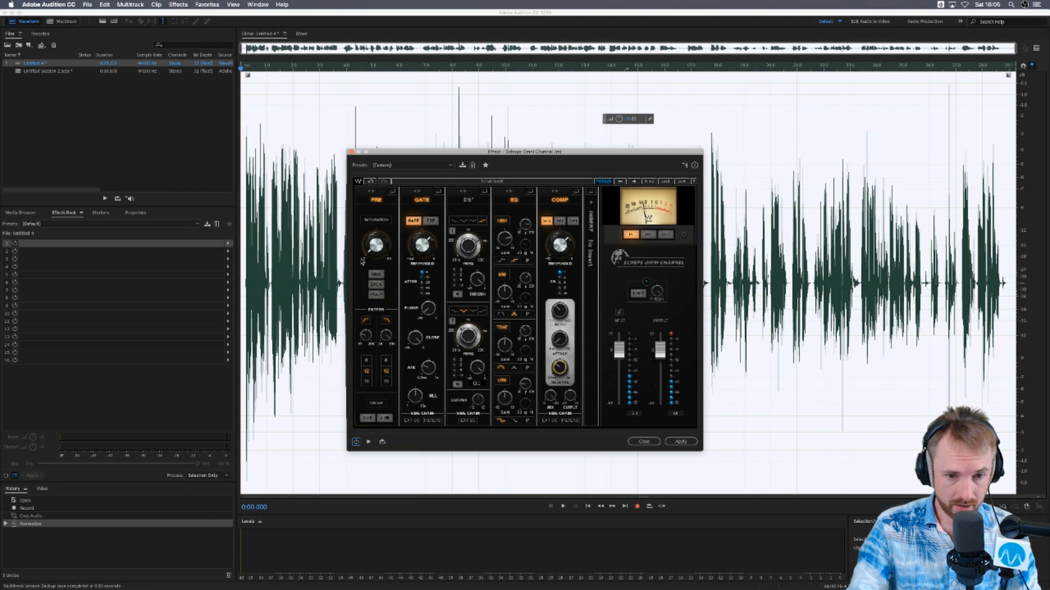
{"action": "left_click", "coordinate": [351, 152]}
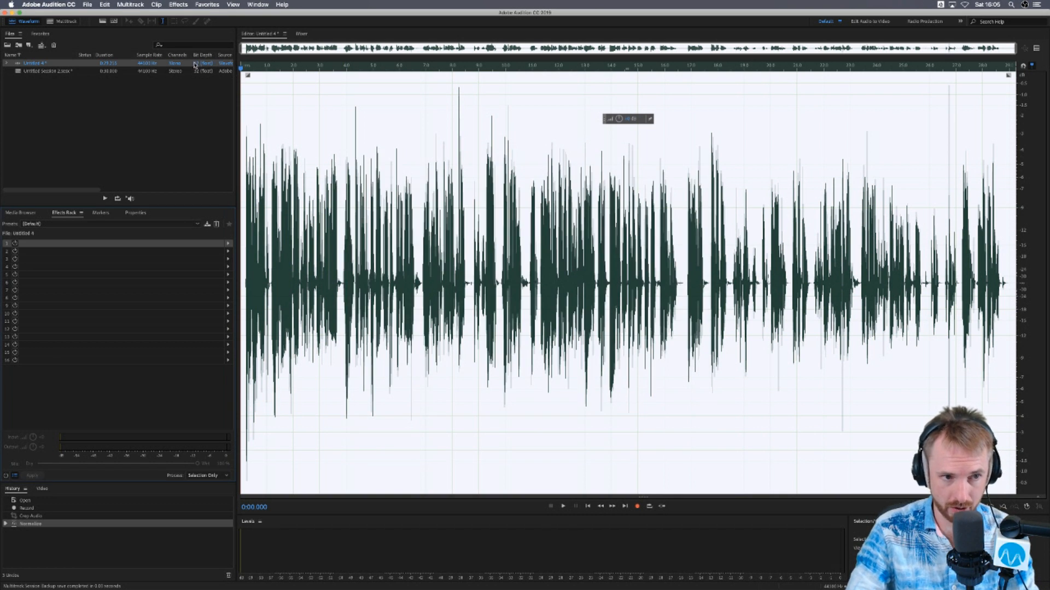
- Open the mono Waves NS1 noise suppressor on the voice recording and close it without applying
{"action": "left_click", "coordinate": [178, 4]}
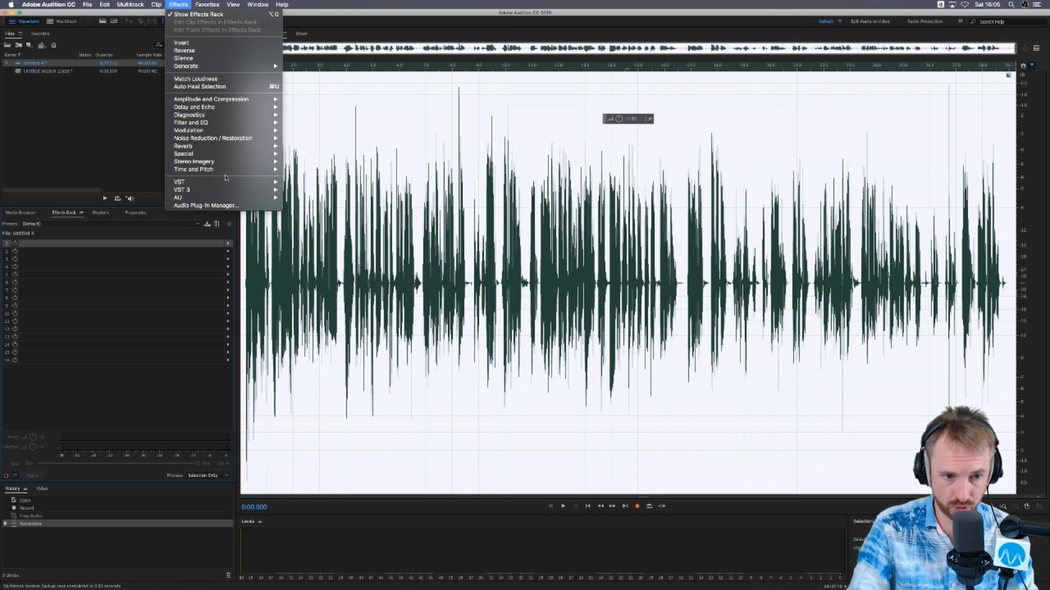
{"action": "mouse_move", "coordinate": [227, 190]}
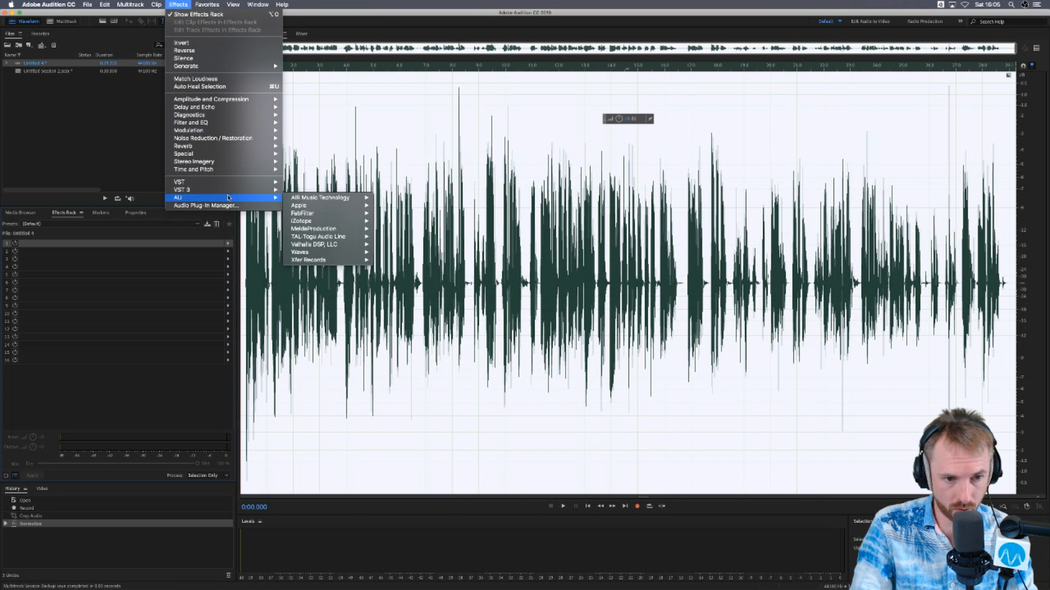
{"action": "mouse_move", "coordinate": [326, 252]}
{"action": "scroll", "coordinate": [403, 275], "scroll_direction": "down", "scroll_amount": 10}
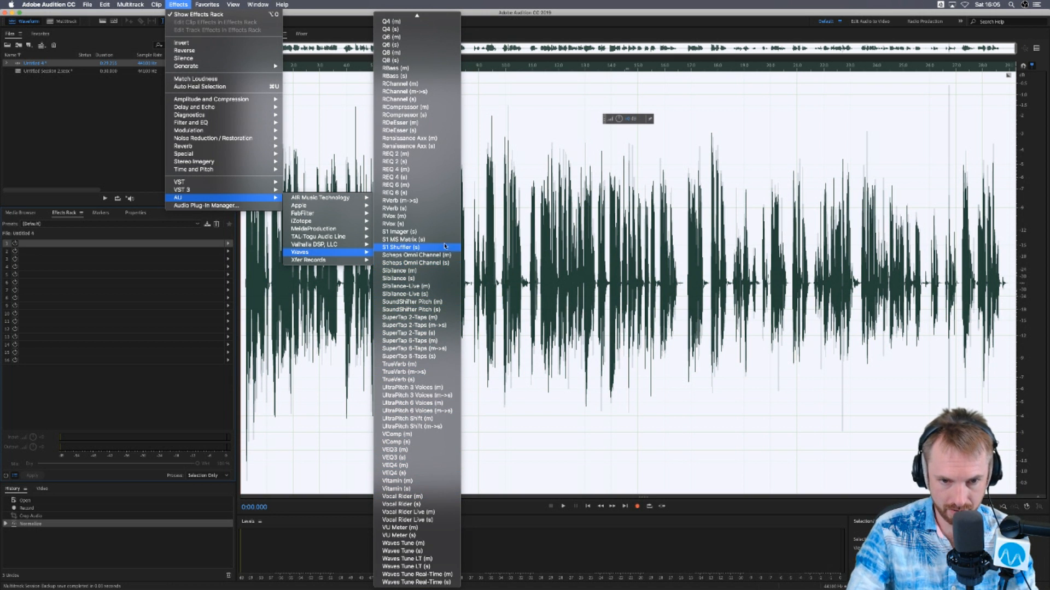
{"action": "scroll", "coordinate": [441, 244], "scroll_direction": "up", "scroll_amount": 3}
{"action": "scroll", "coordinate": [441, 243], "scroll_direction": "up", "scroll_amount": 8}
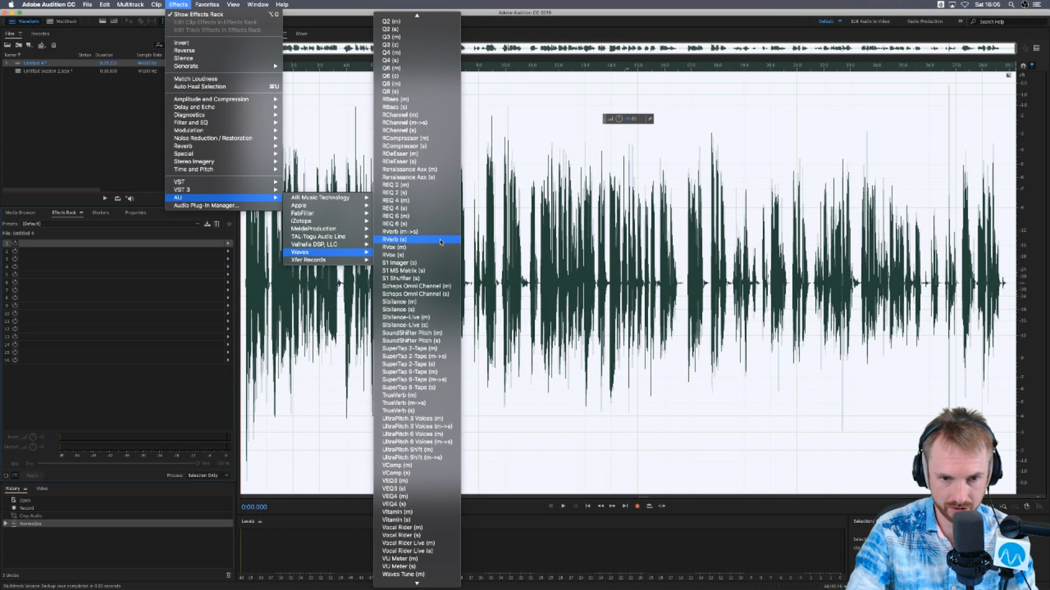
{"action": "scroll", "coordinate": [442, 243], "scroll_direction": "up", "scroll_amount": 1}
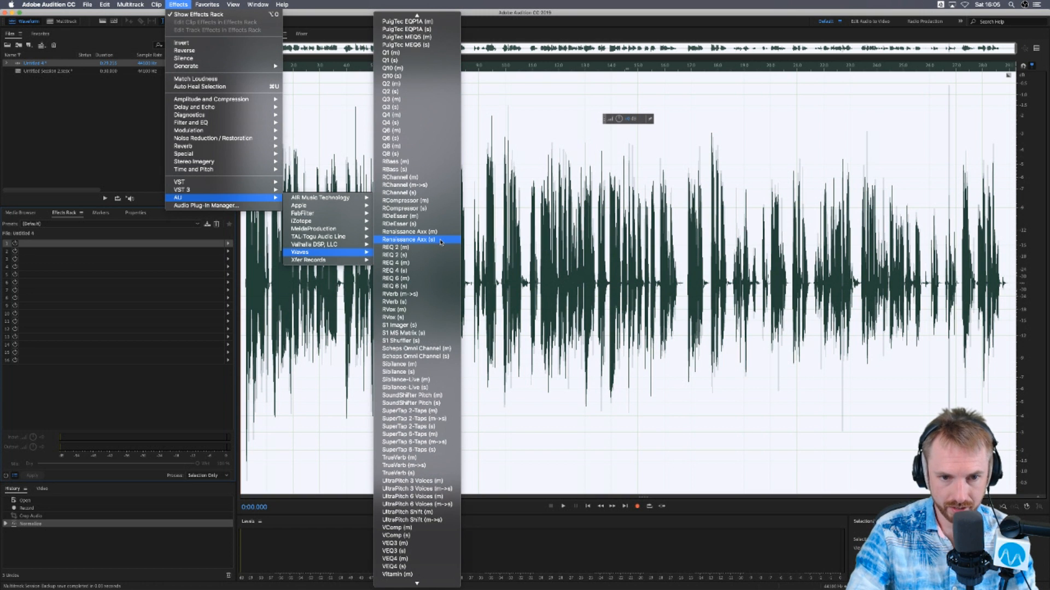
{"action": "scroll", "coordinate": [441, 242], "scroll_direction": "up", "scroll_amount": 9}
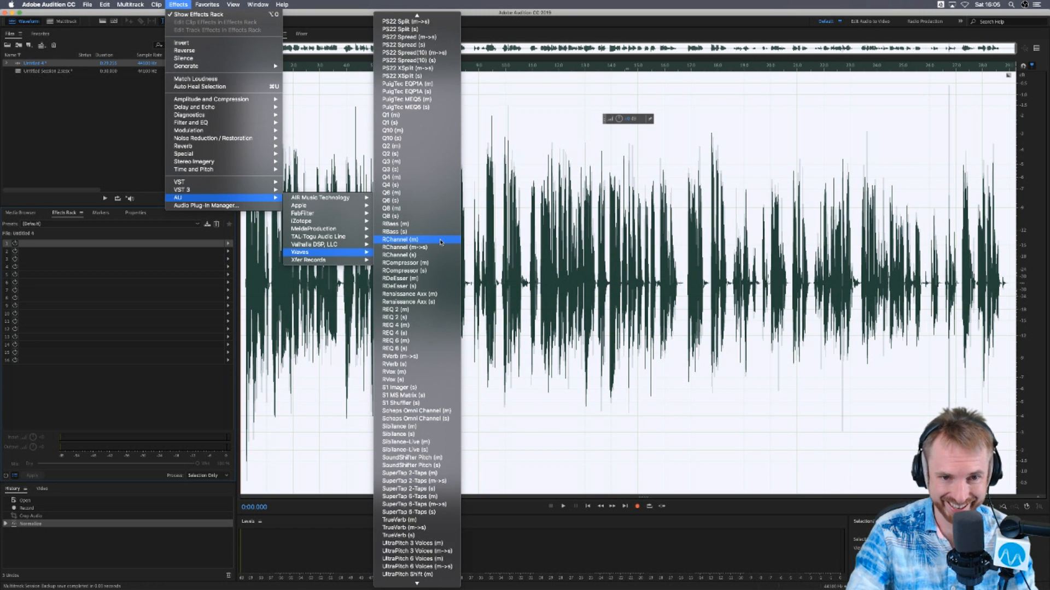
{"action": "scroll", "coordinate": [442, 242], "scroll_direction": "up", "scroll_amount": 7}
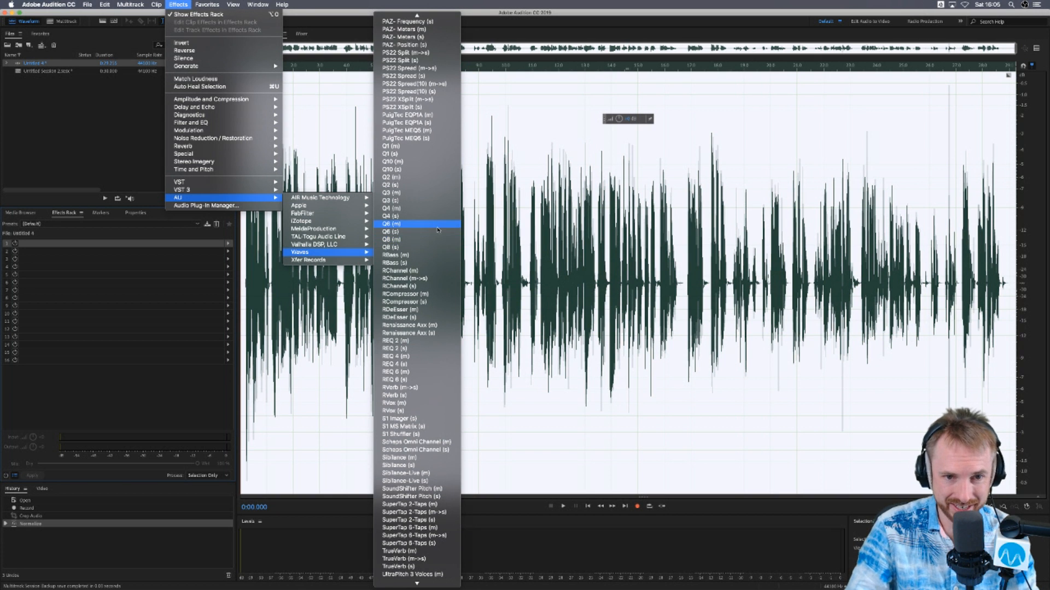
{"action": "scroll", "coordinate": [436, 211], "scroll_direction": "up", "scroll_amount": 20}
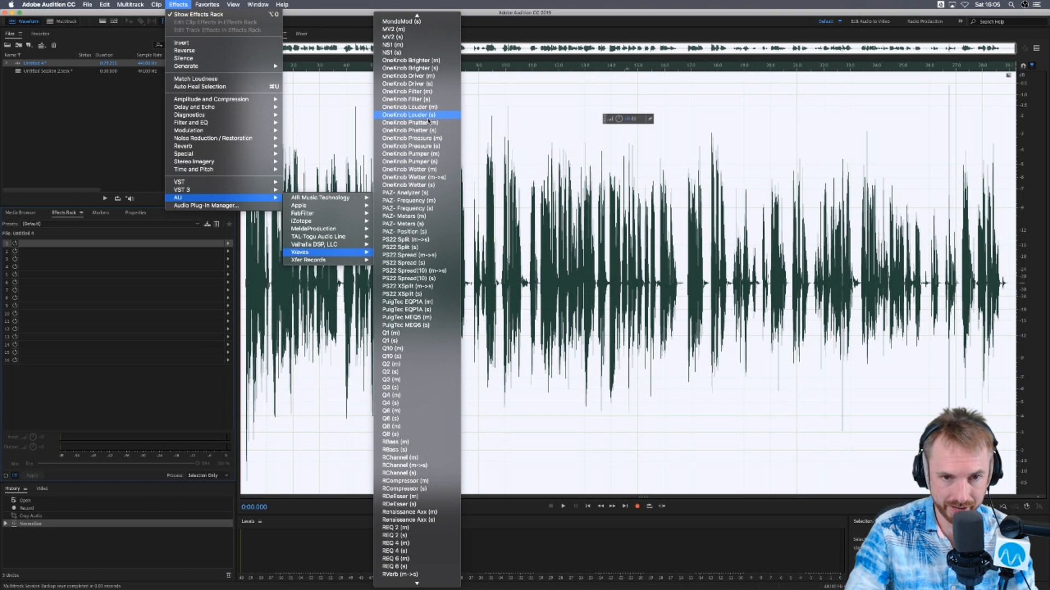
{"action": "scroll", "coordinate": [429, 121], "scroll_direction": "up", "scroll_amount": 15}
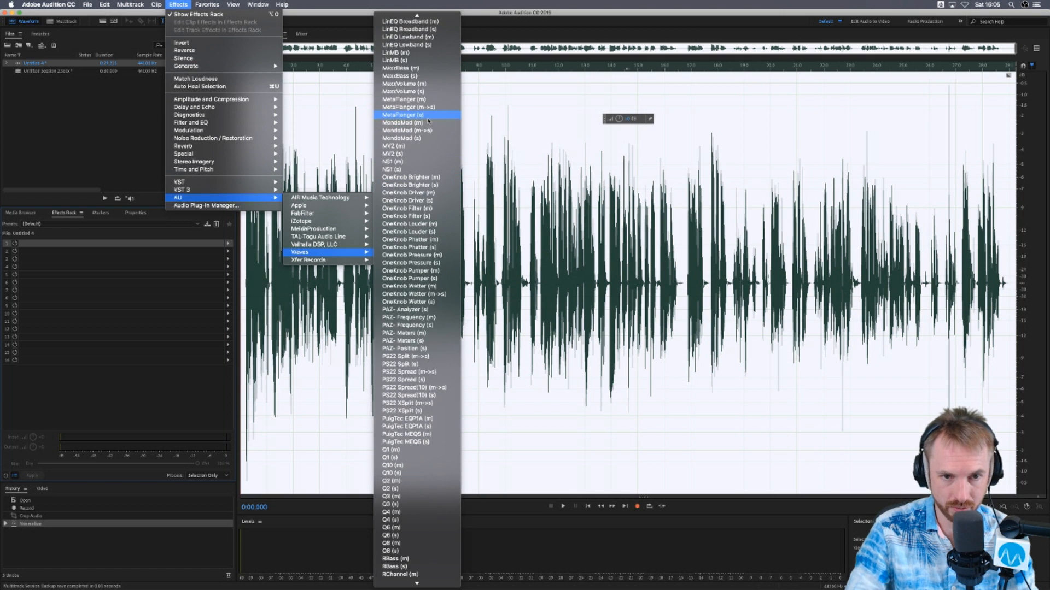
{"action": "left_click", "coordinate": [411, 162]}
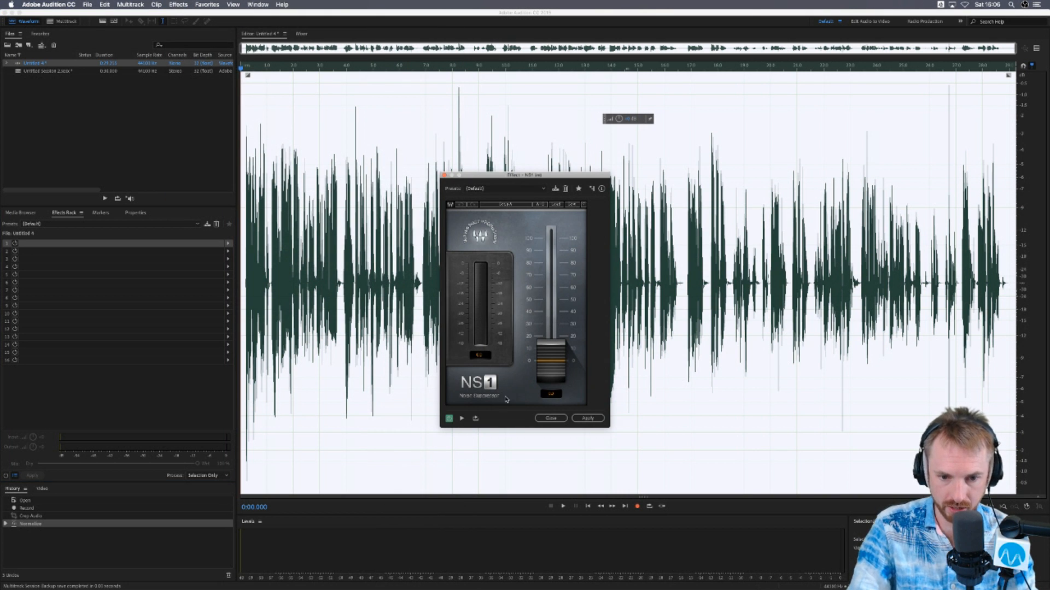
{"action": "left_click", "coordinate": [549, 418]}
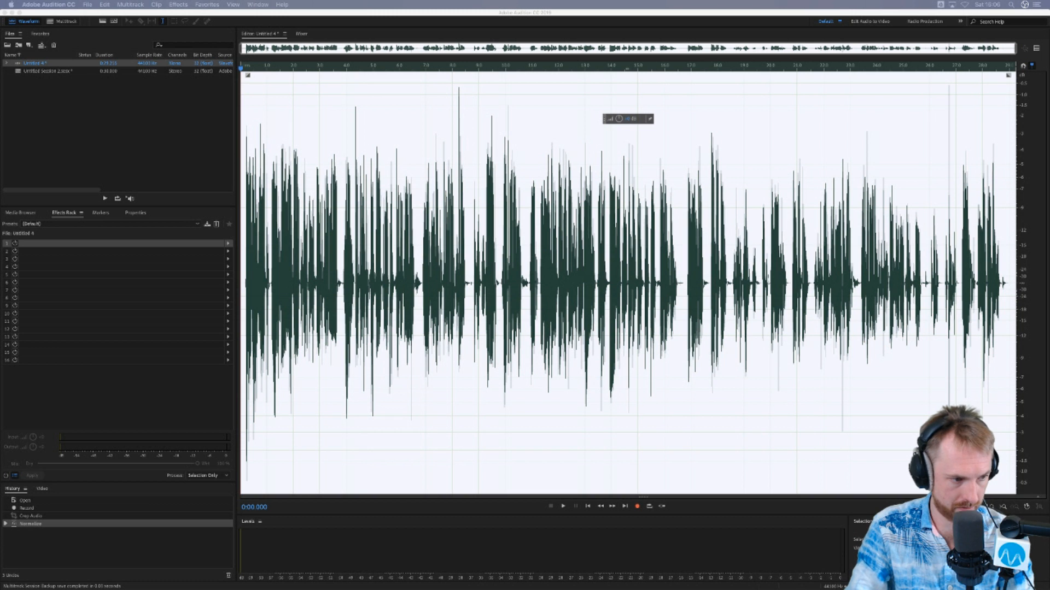
- Import Expo Floor.mp3, open it in the waveform editor and play its opening seconds unprocessed
{"action": "left_click_drag", "start_coordinate": [117, 158], "coordinate": [146, 134]}
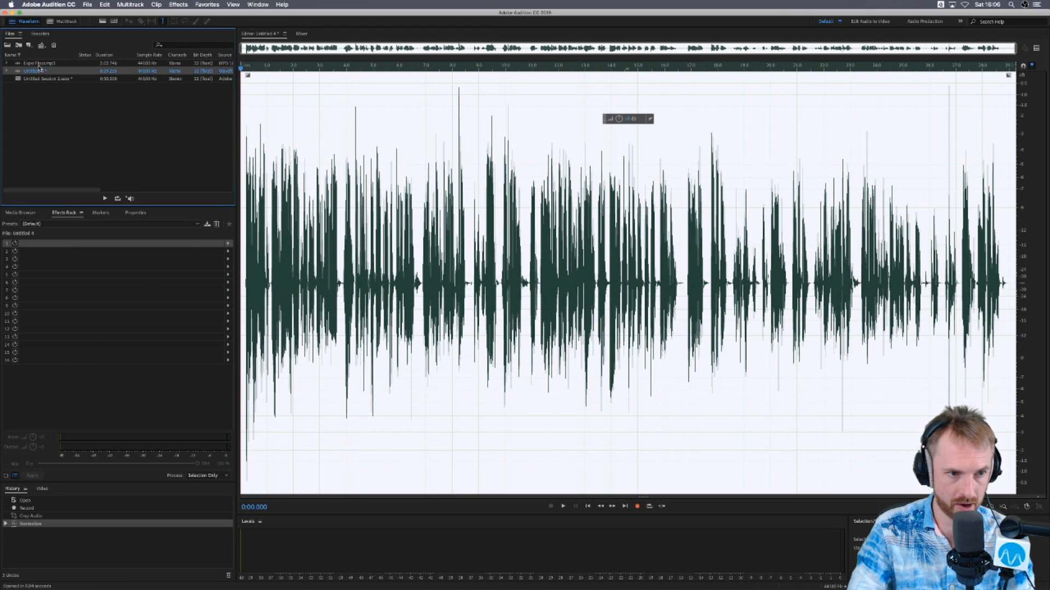
{"action": "scroll", "coordinate": [246, 74], "scroll_direction": "up", "scroll_amount": 5}
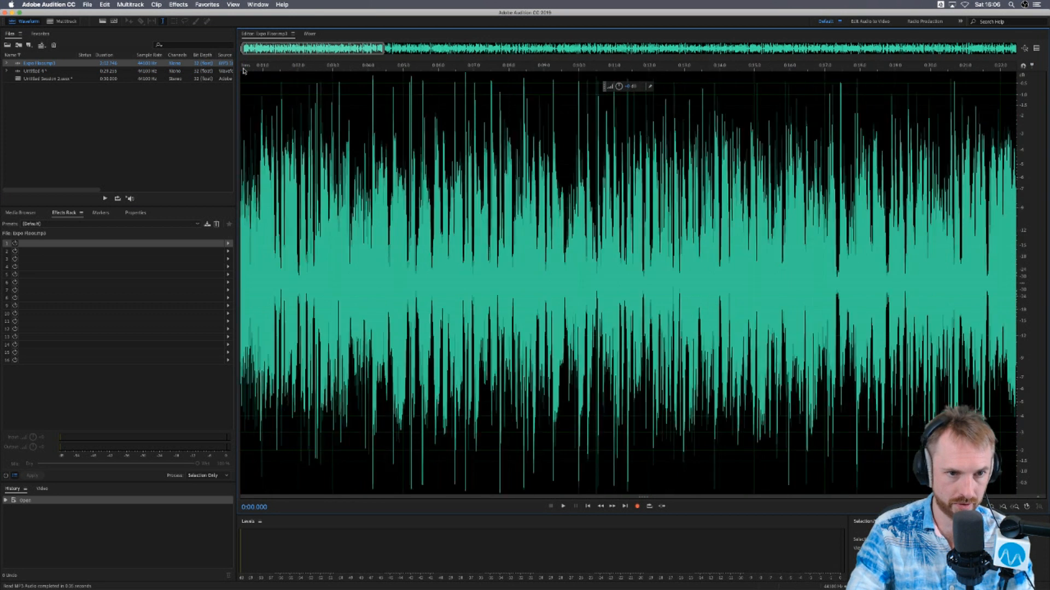
{"action": "scroll", "coordinate": [244, 72], "scroll_direction": "up", "scroll_amount": 3}
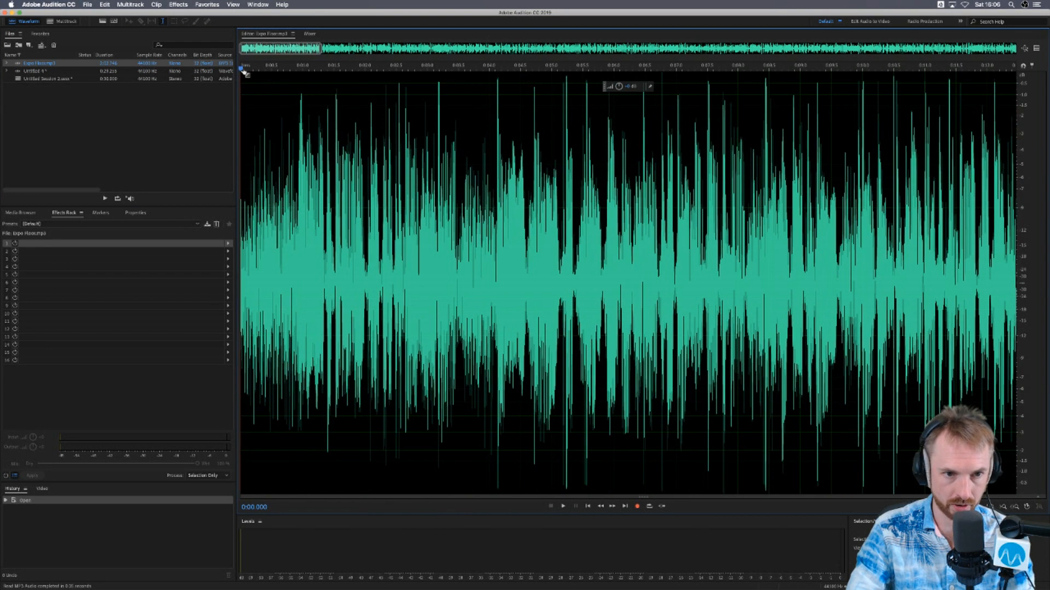
{"action": "key", "text": "space"}
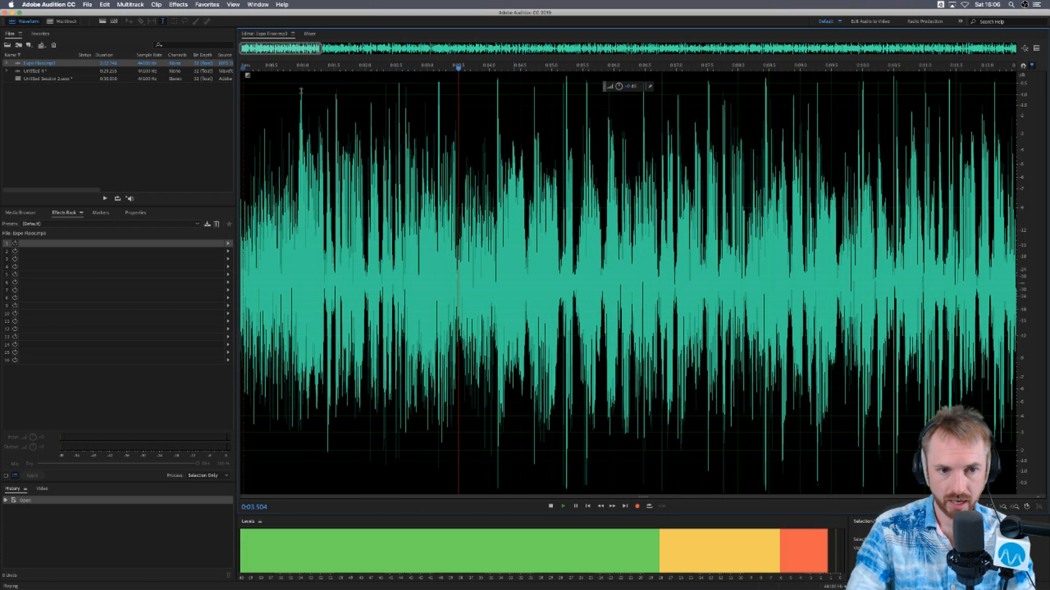
{"action": "key", "text": "space"}
- Open the mono Waves NS1 noise suppressor on Expo Floor.mp3
{"action": "left_click", "coordinate": [178, 5]}
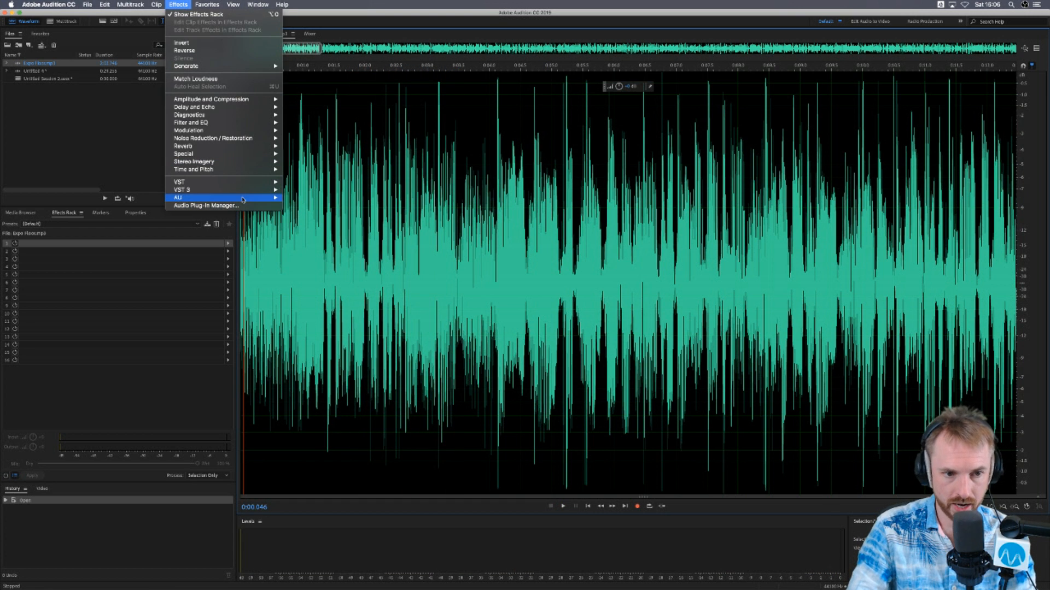
{"action": "mouse_move", "coordinate": [243, 197]}
{"action": "mouse_move", "coordinate": [328, 253]}
{"action": "scroll", "coordinate": [424, 288], "scroll_direction": "down", "scroll_amount": 10}
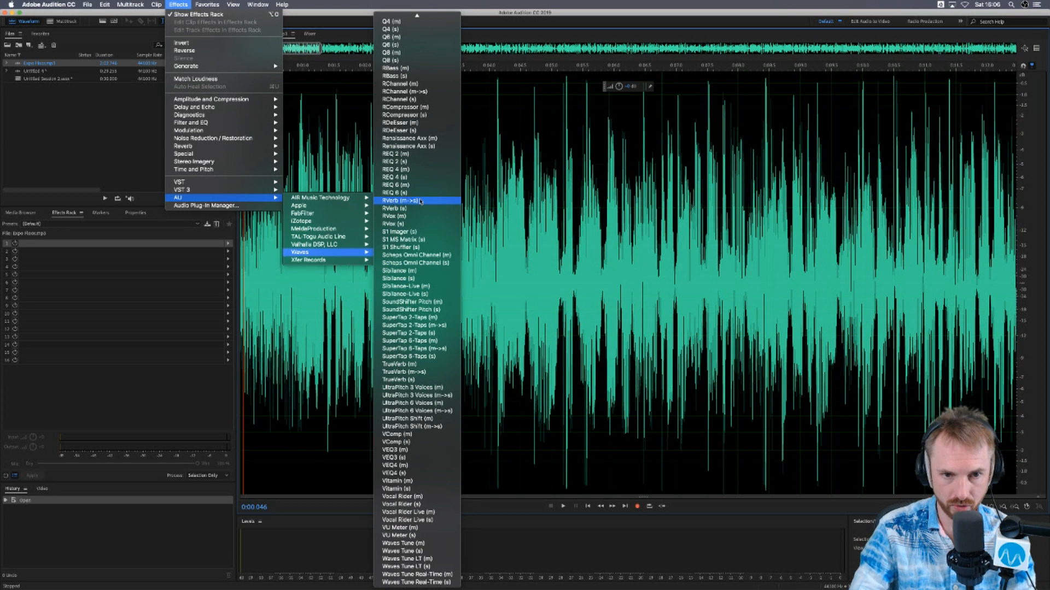
{"action": "scroll", "coordinate": [420, 201], "scroll_direction": "up", "scroll_amount": 8}
{"action": "scroll", "coordinate": [419, 202], "scroll_direction": "up", "scroll_amount": 10}
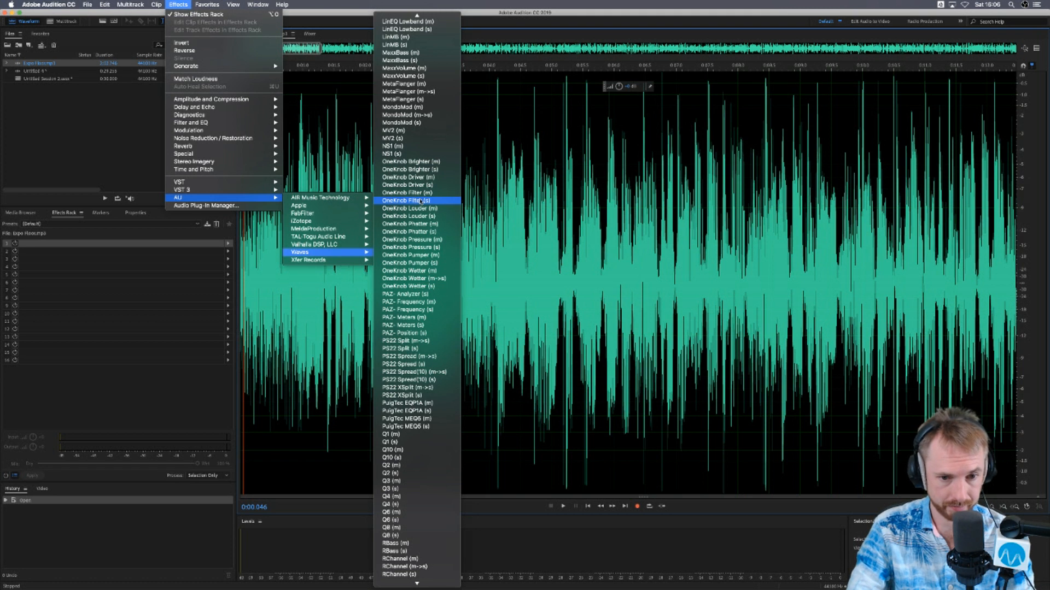
{"action": "scroll", "coordinate": [420, 201], "scroll_direction": "up", "scroll_amount": 4}
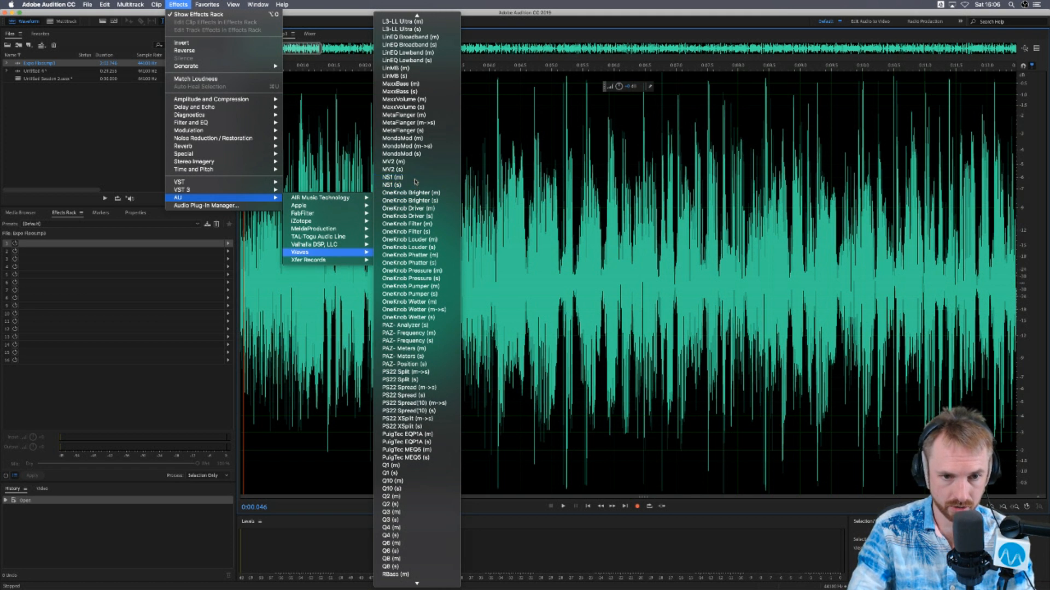
{"action": "left_click", "coordinate": [415, 178]}
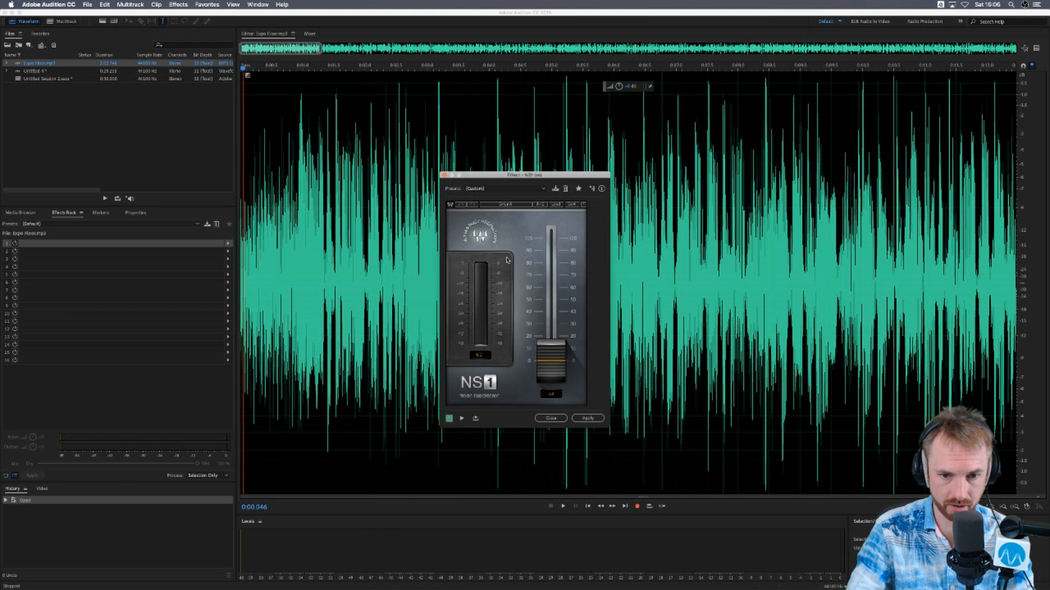
- Raise the NS1 fader close to its maximum, lower it slightly, and preview the noise suppression on Expo Floor.mp3
{"action": "key", "text": "space"}
{"action": "left_click_drag", "start_coordinate": [551, 365], "coordinate": [553, 255]}
{"action": "key", "text": "space"}
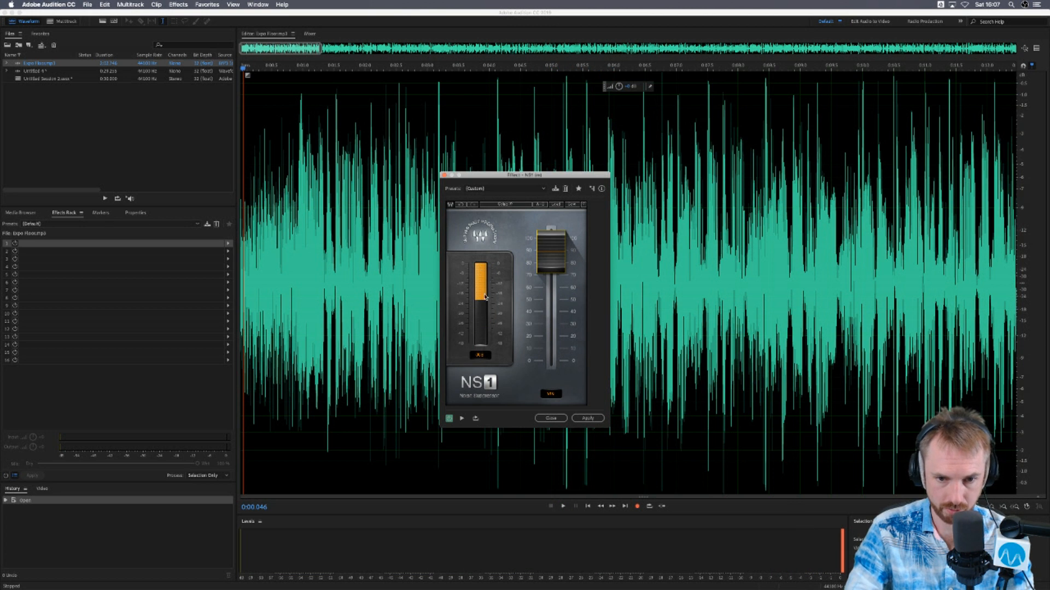
{"action": "mouse_move", "coordinate": [552, 257]}
{"action": "left_mouse_down"}
{"action": "mouse_move", "coordinate": [551, 347]}
{"action": "mouse_move", "coordinate": [551, 261]}
{"action": "left_mouse_up"}
{"action": "key", "text": "space"}
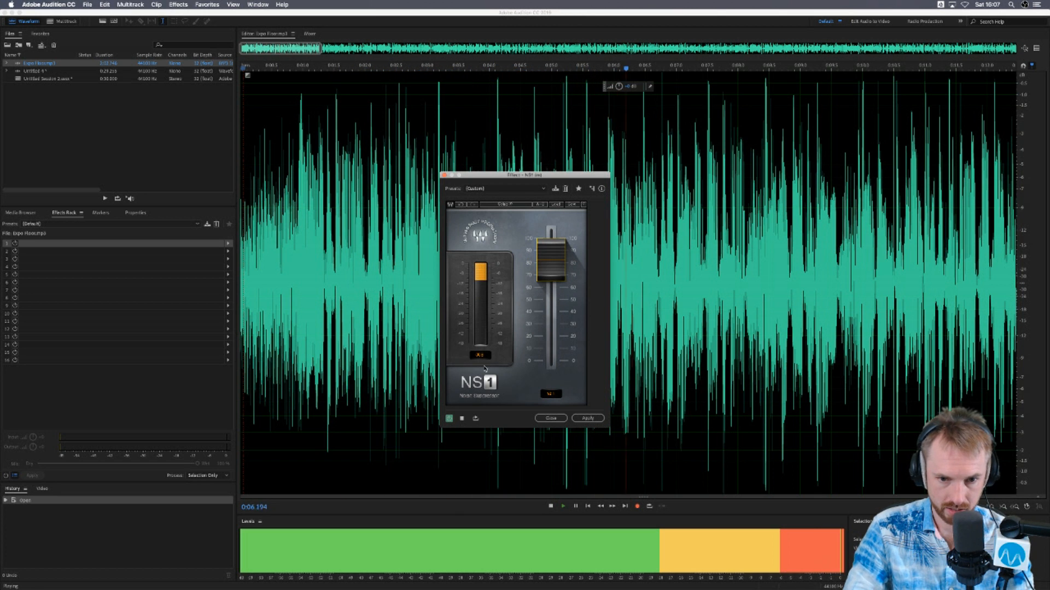
- Compare Expo Floor.mp3 from the start with NS1 on and bypassed, and close the effect without applying it
{"action": "left_click", "coordinate": [461, 418]}
{"action": "left_click", "coordinate": [460, 417]}
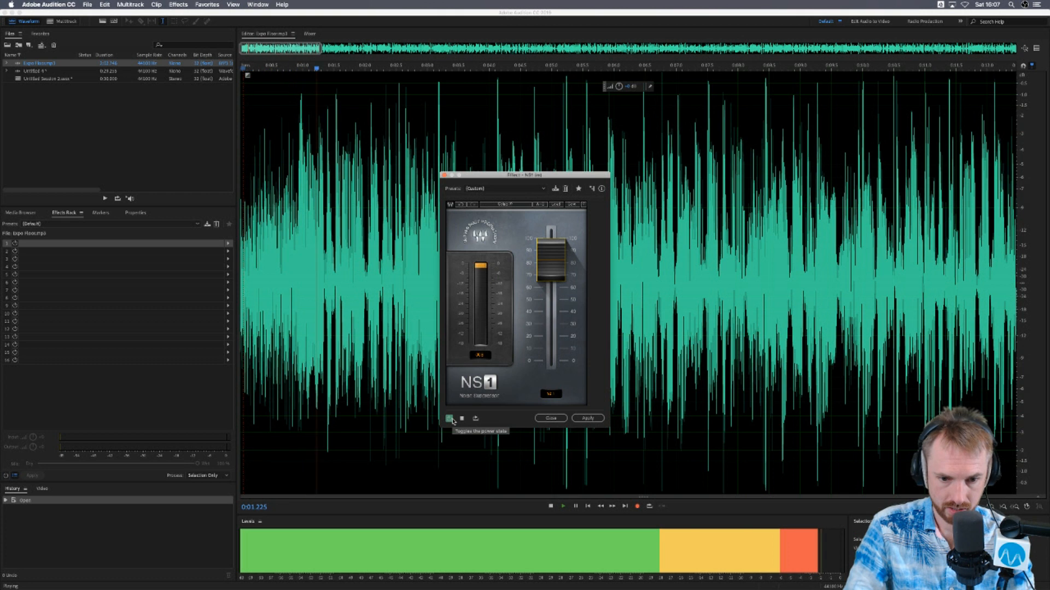
{"action": "left_click", "coordinate": [453, 420]}
{"action": "left_click", "coordinate": [453, 421]}
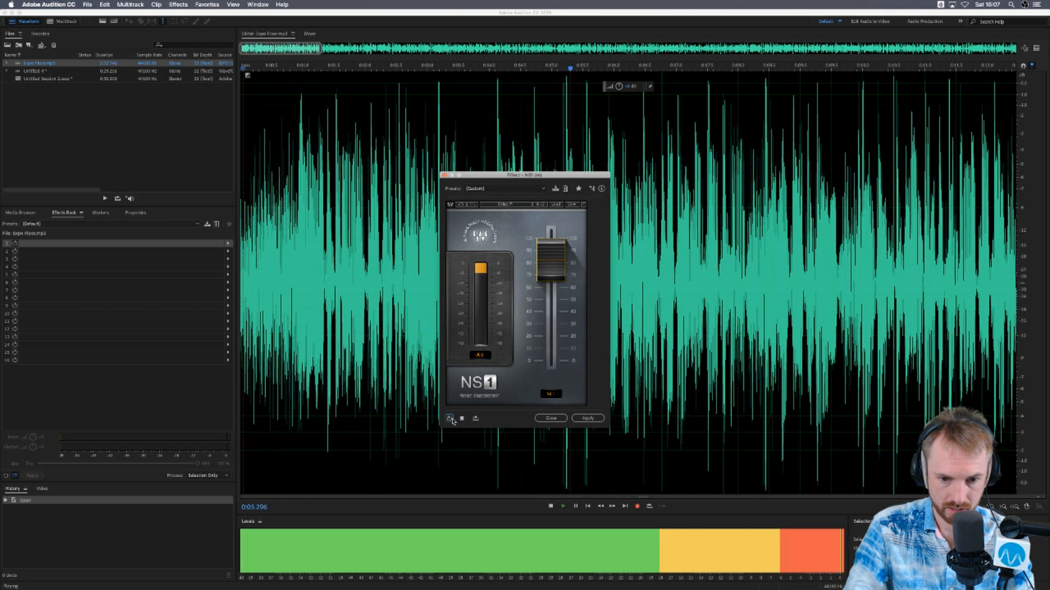
{"action": "left_click", "coordinate": [462, 419]}
{"action": "left_click", "coordinate": [551, 418]}
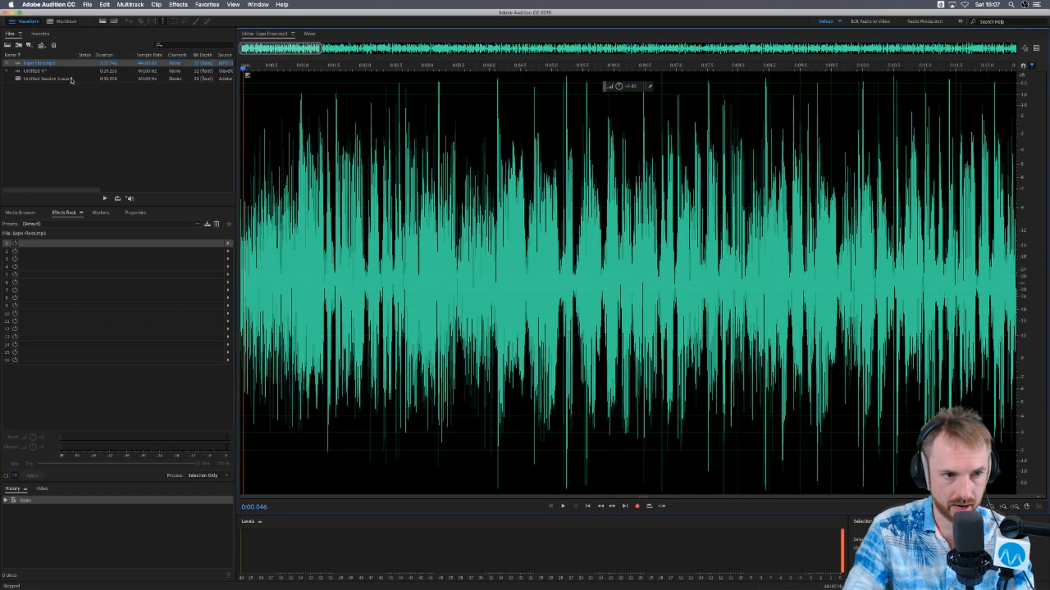
- Remove Expo Floor.mp3 from the project files, and import and open the guest recording MP3 instead
{"action": "left_click", "coordinate": [50, 66]}
{"action": "key", "text": "Delete"}
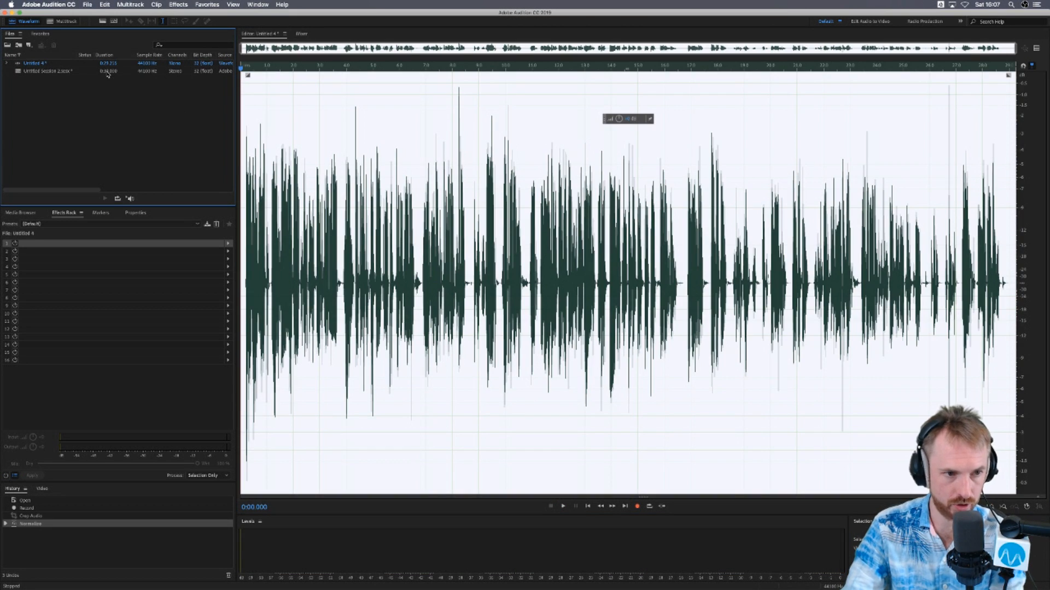
{"action": "left_click_drag", "start_coordinate": [103, 202], "coordinate": [150, 144]}
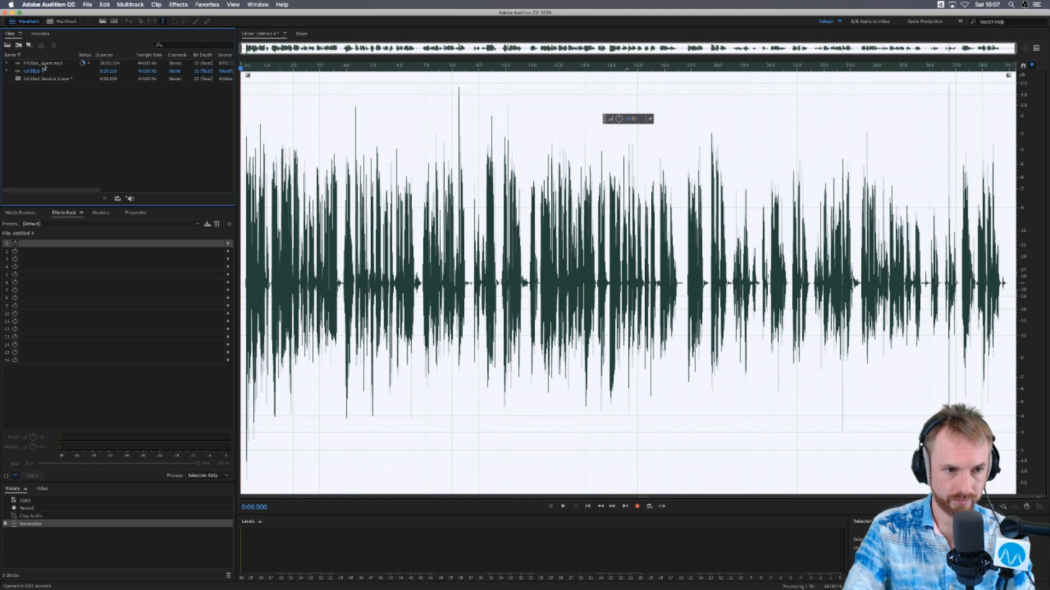
{"action": "double_click", "coordinate": [44, 64]}
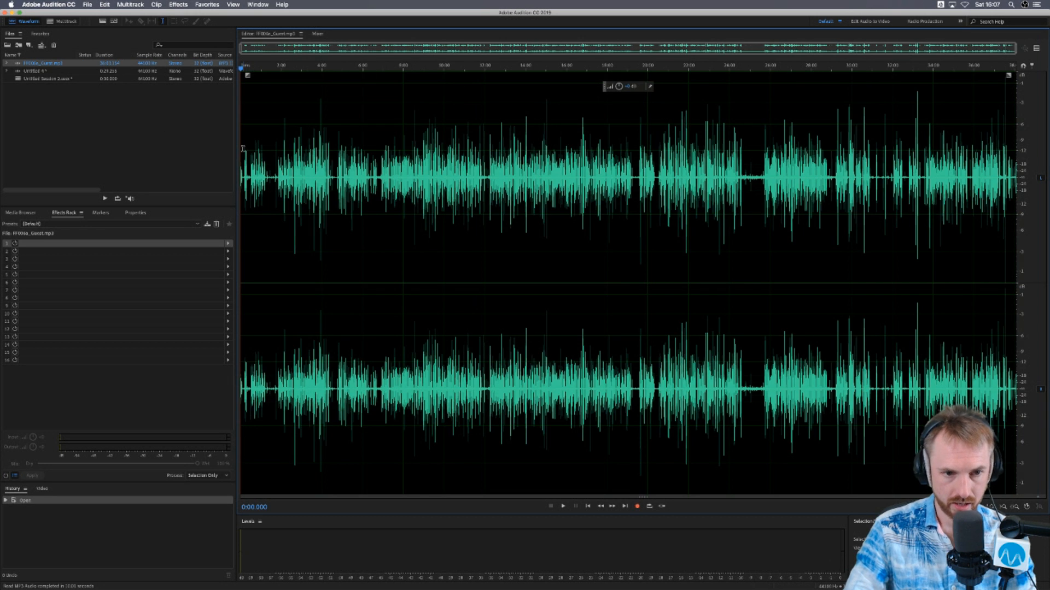
- Copy about the first 30 seconds of the guest recording
{"action": "scroll", "coordinate": [243, 148], "scroll_direction": "up", "scroll_amount": 5}
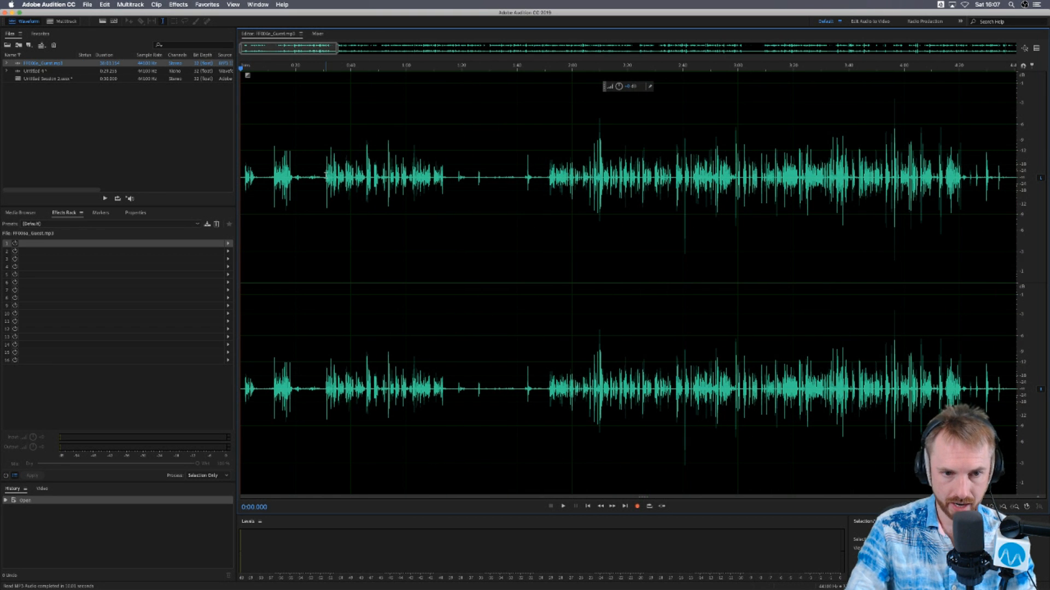
{"action": "left_click_drag", "start_coordinate": [323, 176], "coordinate": [155, 180]}
{"action": "key", "text": "cmd+c"}
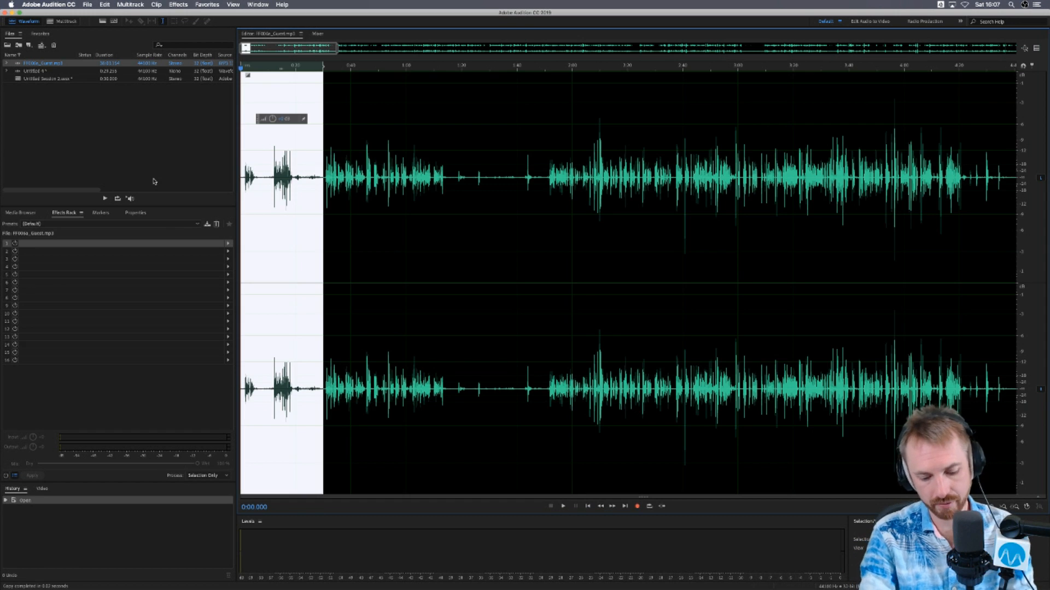
- Paste the copied audio into a new mono 44100 Hz file named Noise and normalize it to -0.1 dB
{"action": "key", "text": "super+shift+n"}
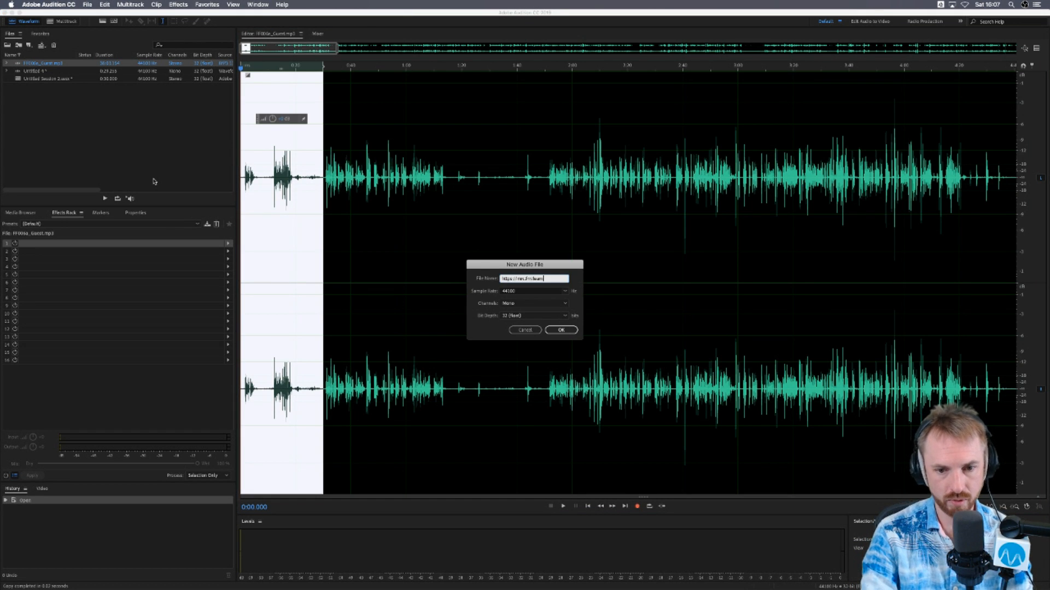
{"action": "key", "text": "super+a"}
{"action": "type", "text": "Noise"}
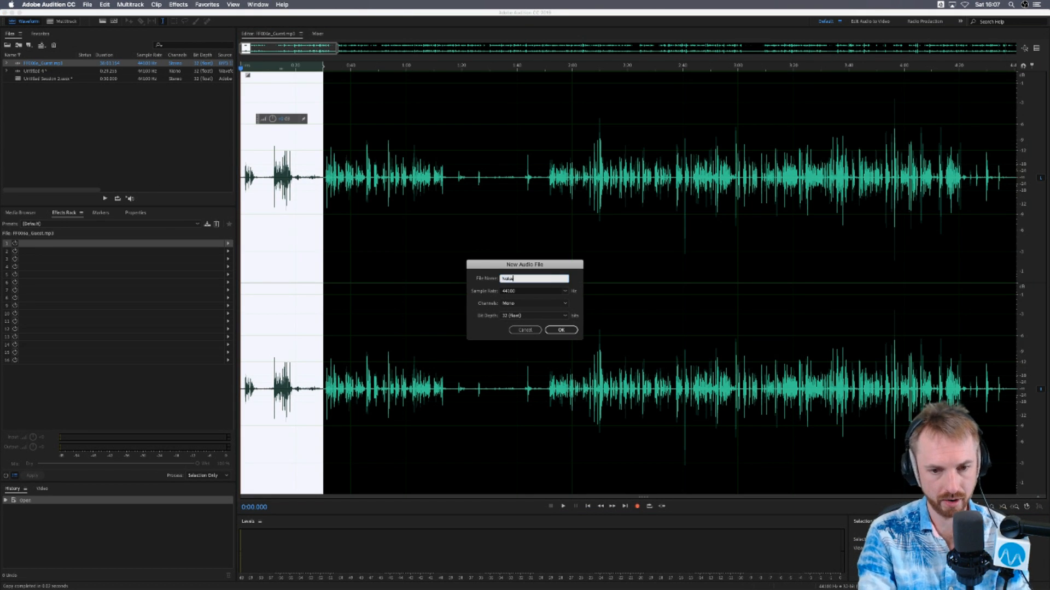
{"action": "key", "text": "Return"}
{"action": "key", "text": "super+v"}
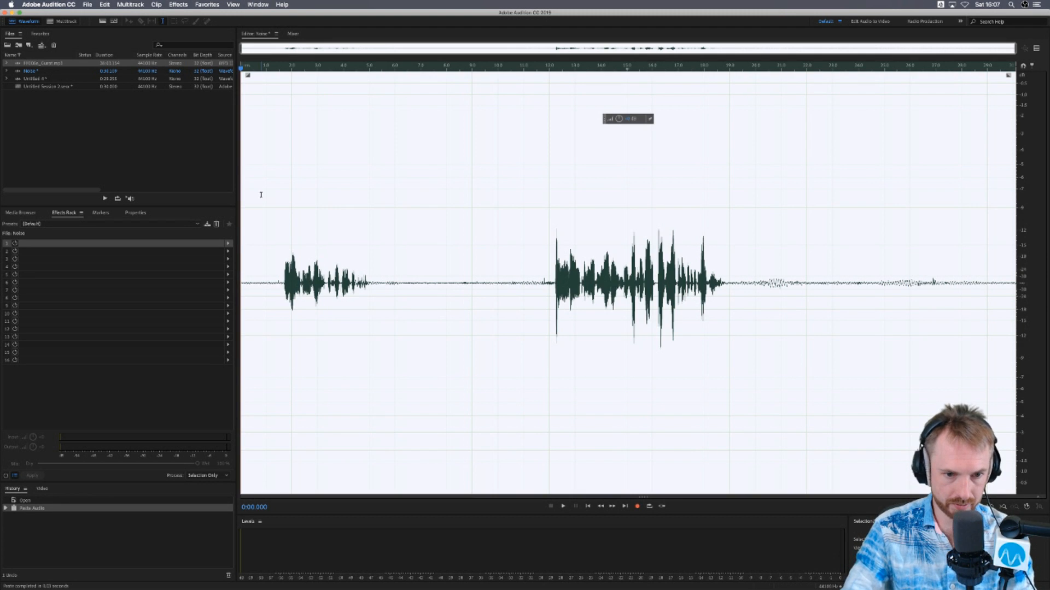
{"action": "left_click", "coordinate": [198, 4]}
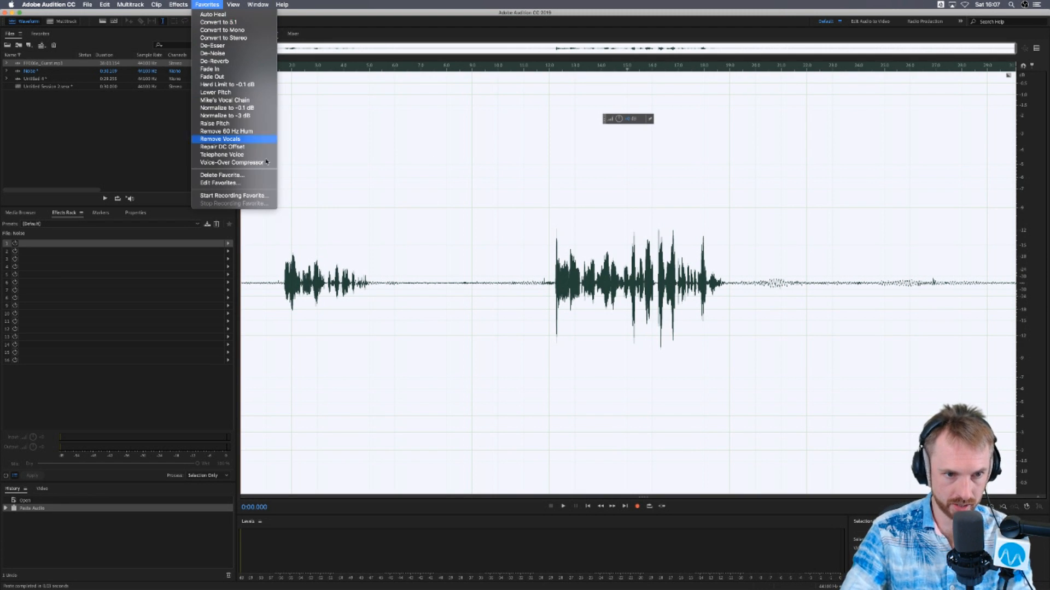
{"action": "left_click", "coordinate": [233, 108]}
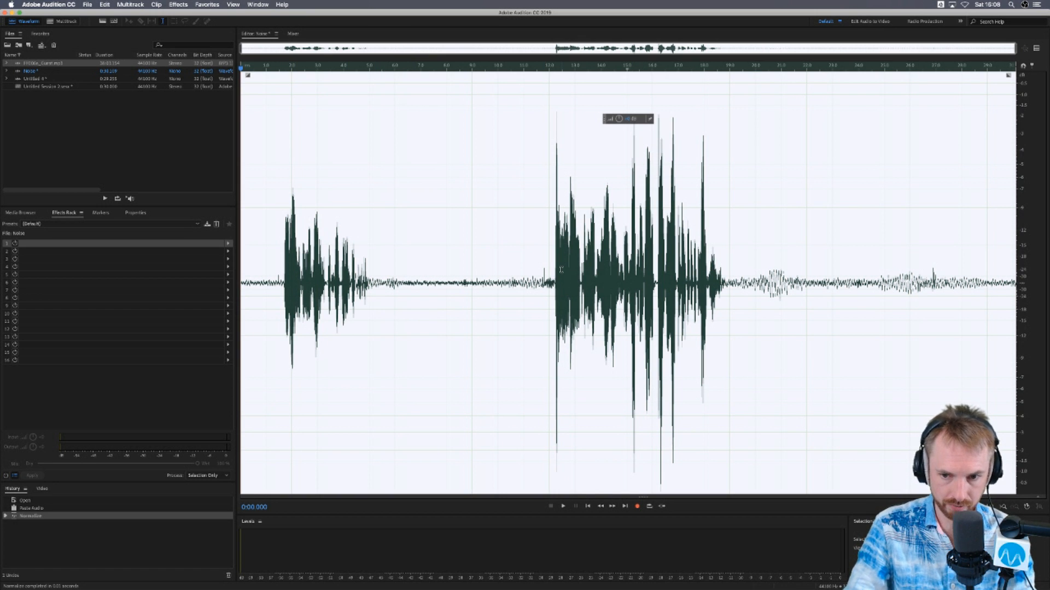
- Open the Dynamics effect on the Noise file, disable its expander and limiter, and lower the compressor threshold while auditioning the audio
{"action": "key", "text": "space"}
{"action": "key", "text": "space"}
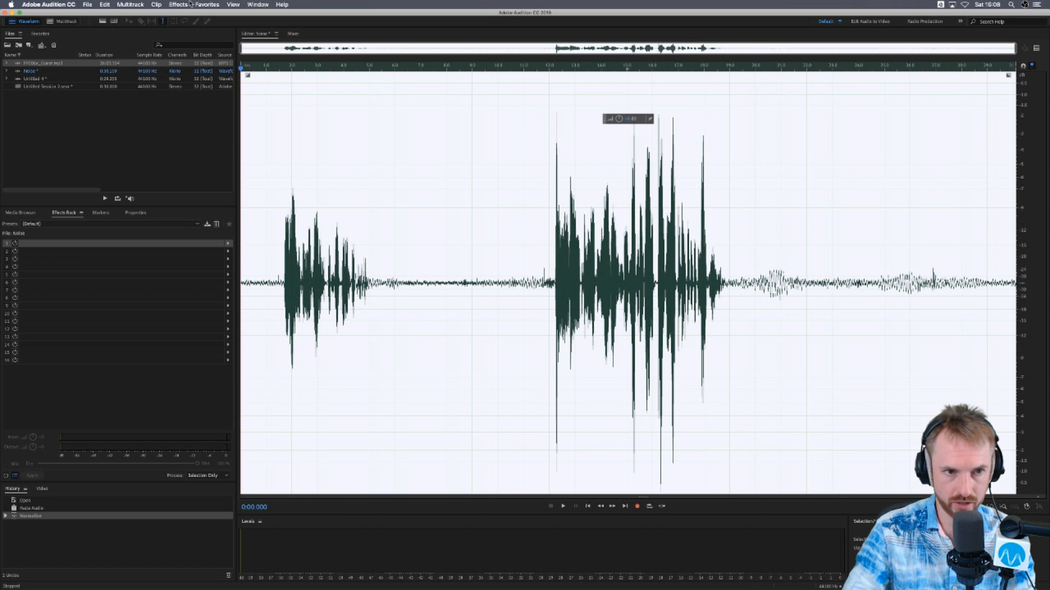
{"action": "left_click", "coordinate": [172, 5]}
{"action": "mouse_move", "coordinate": [230, 99]}
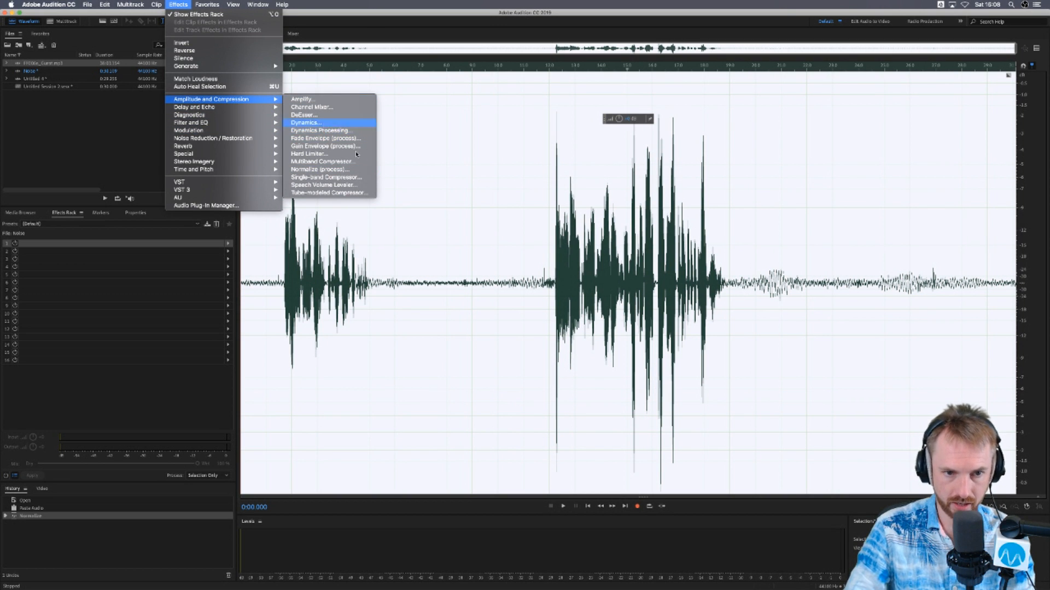
{"action": "left_click", "coordinate": [318, 123]}
{"action": "left_click", "coordinate": [541, 219]}
{"action": "left_click", "coordinate": [547, 296]}
{"action": "left_click_drag", "start_coordinate": [499, 251], "coordinate": [471, 284]}
{"action": "key", "text": "space"}
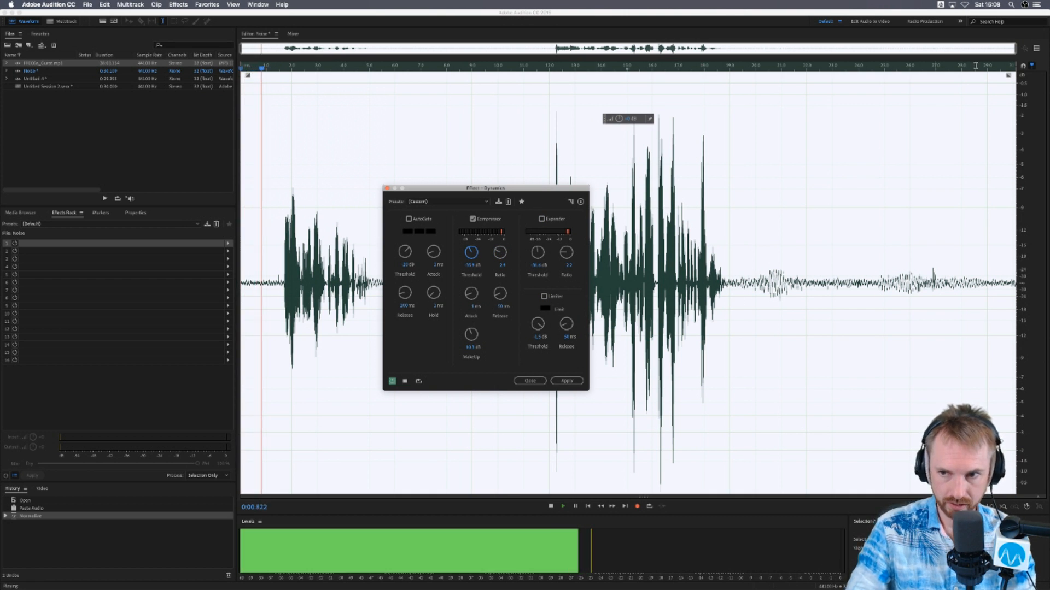
{"action": "key", "text": "space"}
- Show the preview editor, raise the compressor's makeup gain during playback, and apply the Dynamics effect to the Noise file
{"action": "left_click", "coordinate": [1036, 49]}
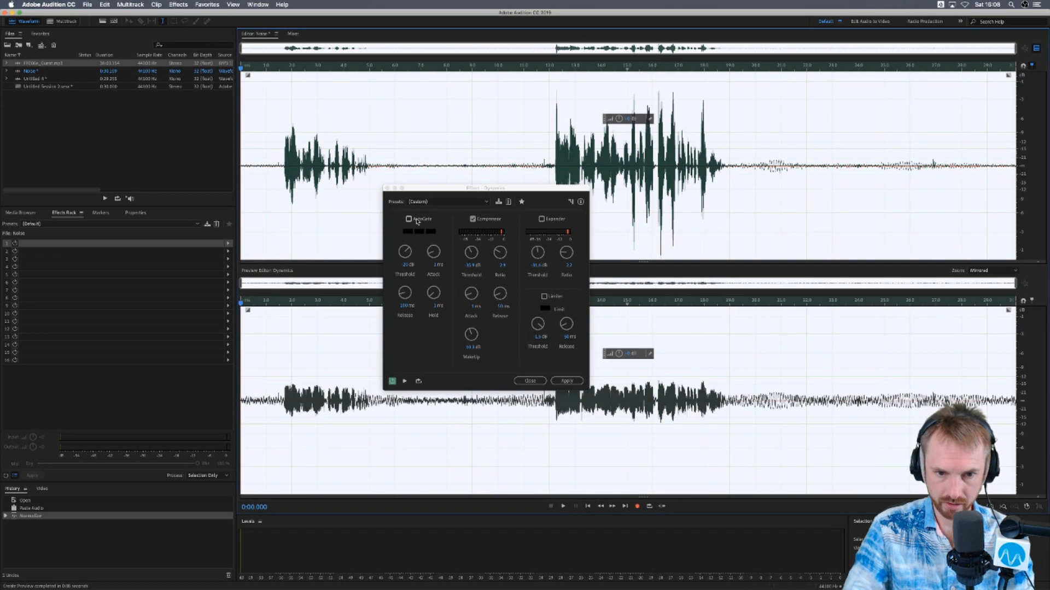
{"action": "left_click_drag", "start_coordinate": [472, 340], "coordinate": [474, 340]}
{"action": "key", "text": "space"}
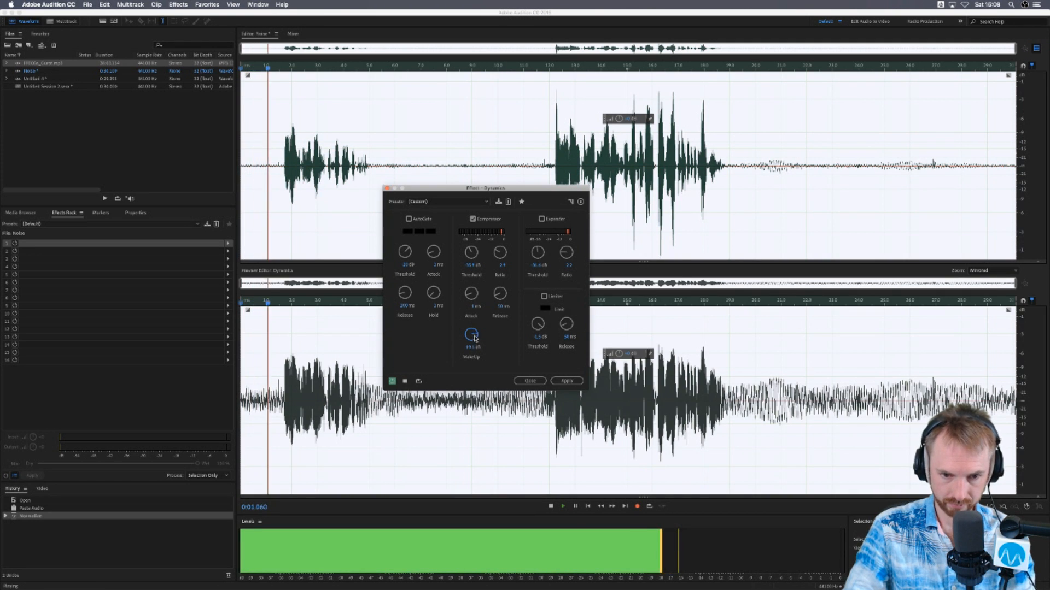
{"action": "left_click_drag", "start_coordinate": [474, 340], "coordinate": [477, 328]}
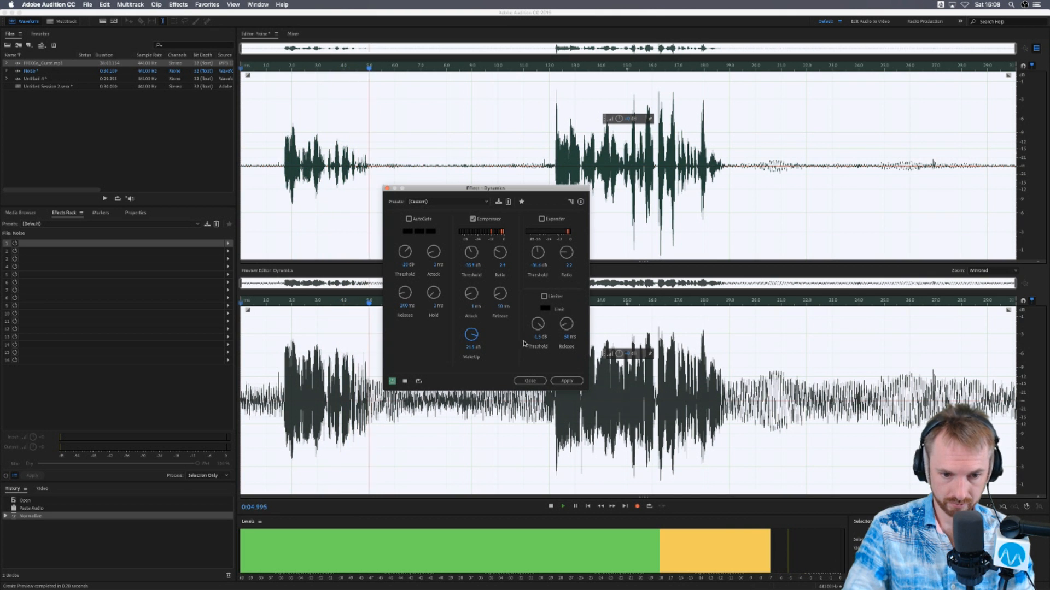
{"action": "left_click", "coordinate": [566, 381]}
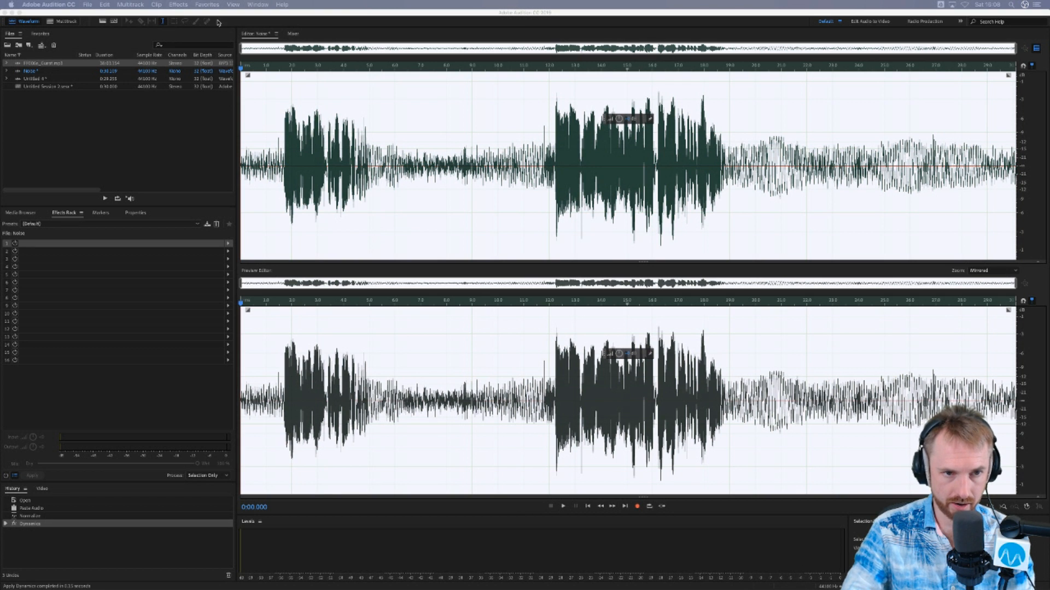
- Audition the Noise file through the Waves NS1 mono effect with its fader at maximum, and close it without applying
{"action": "left_click", "coordinate": [174, 4]}
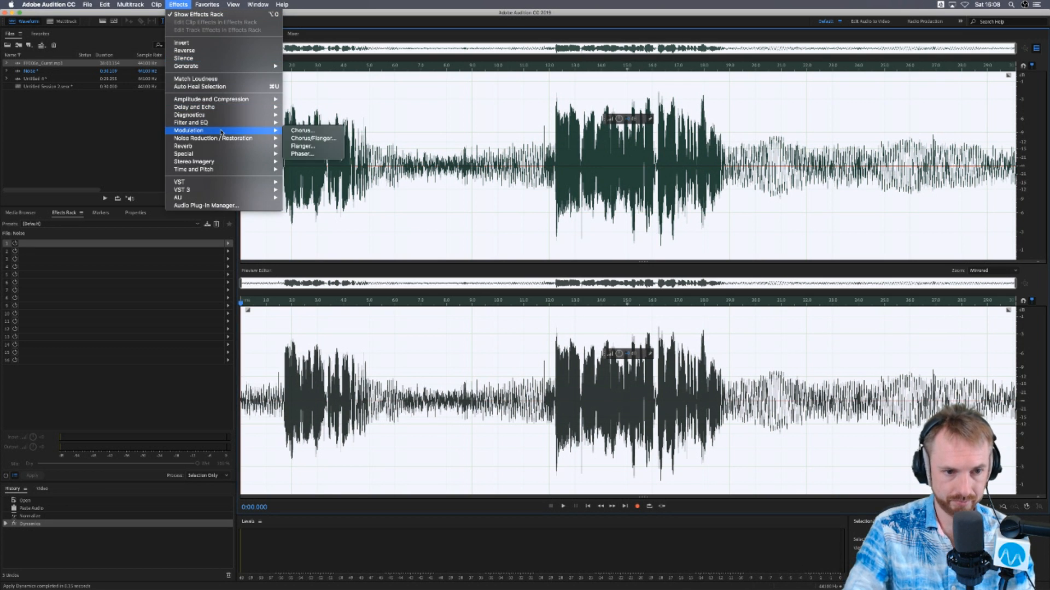
{"action": "mouse_move", "coordinate": [277, 200]}
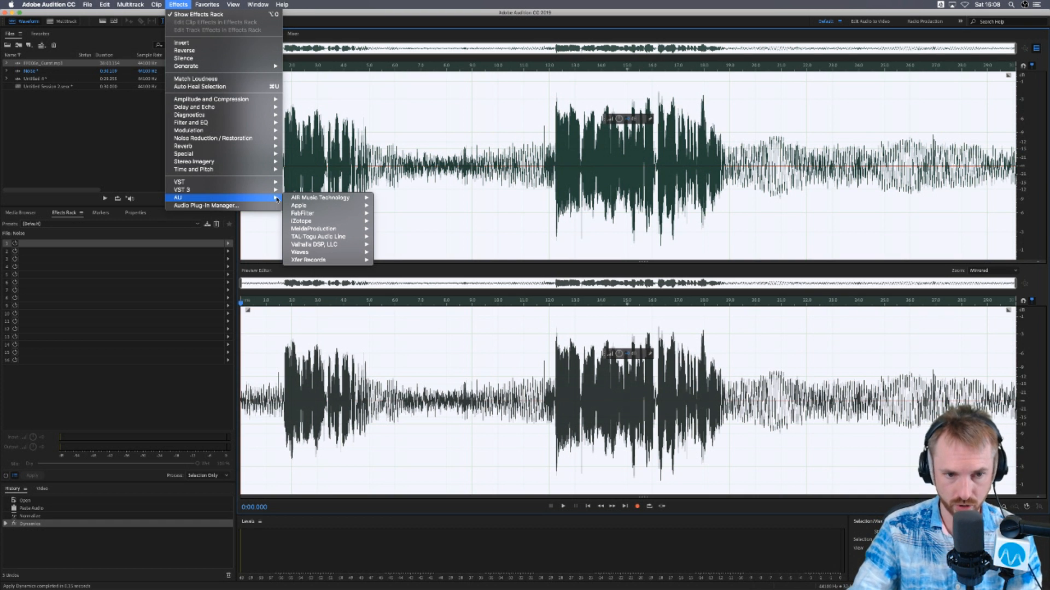
{"action": "mouse_move", "coordinate": [322, 254]}
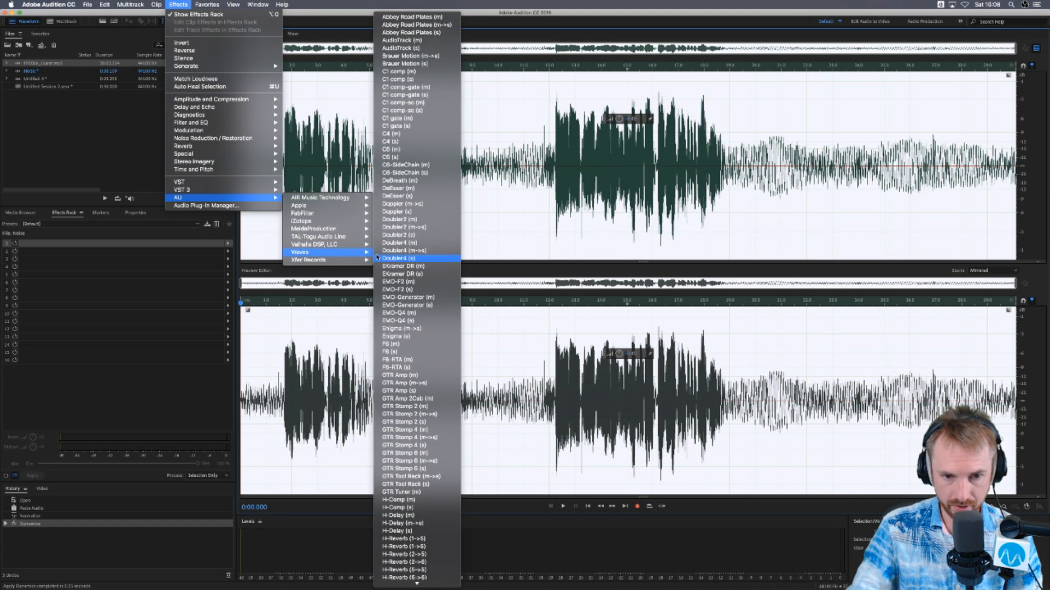
{"action": "scroll", "coordinate": [419, 312], "scroll_direction": "down", "scroll_amount": 20}
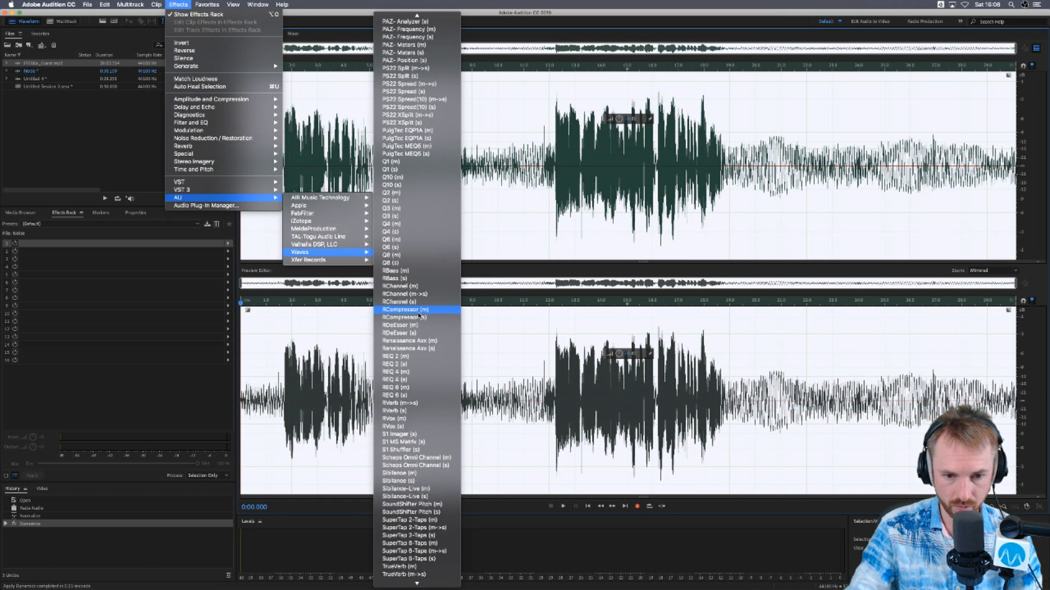
{"action": "scroll", "coordinate": [419, 316], "scroll_direction": "up", "scroll_amount": 20}
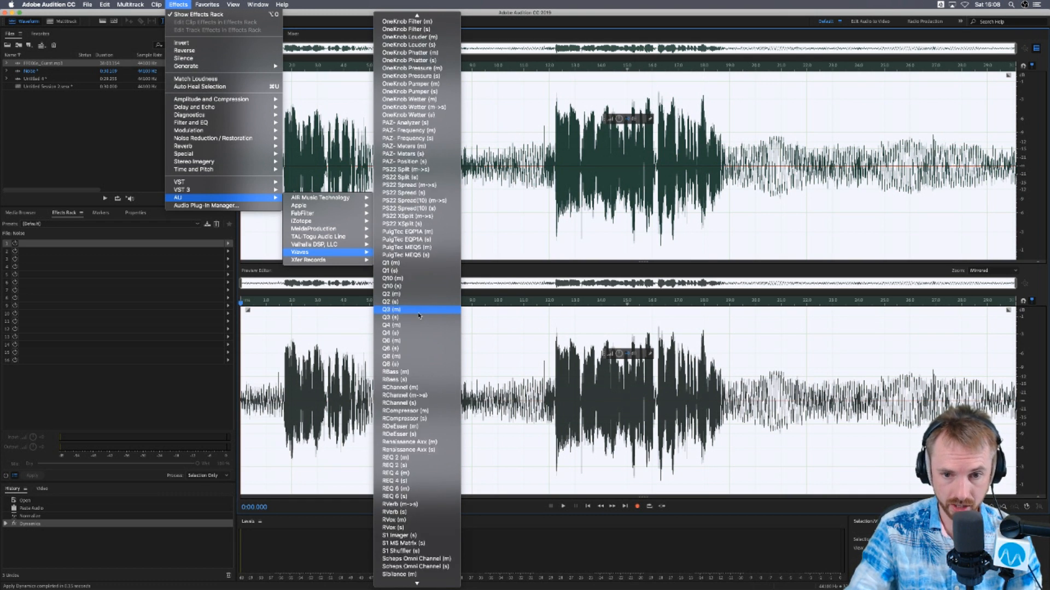
{"action": "scroll", "coordinate": [419, 316], "scroll_direction": "up", "scroll_amount": 4}
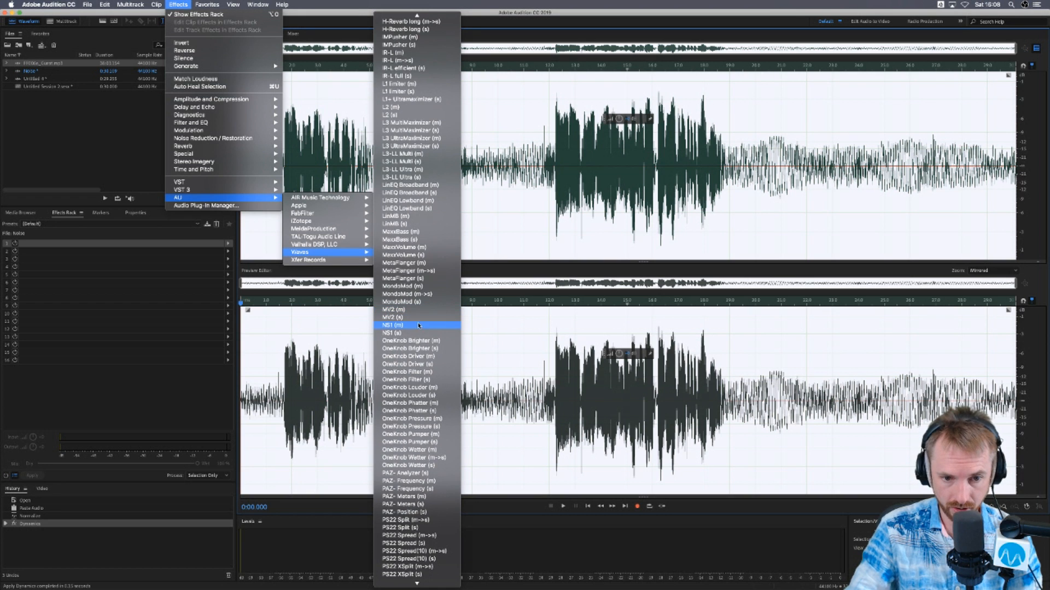
{"action": "left_click", "coordinate": [417, 326]}
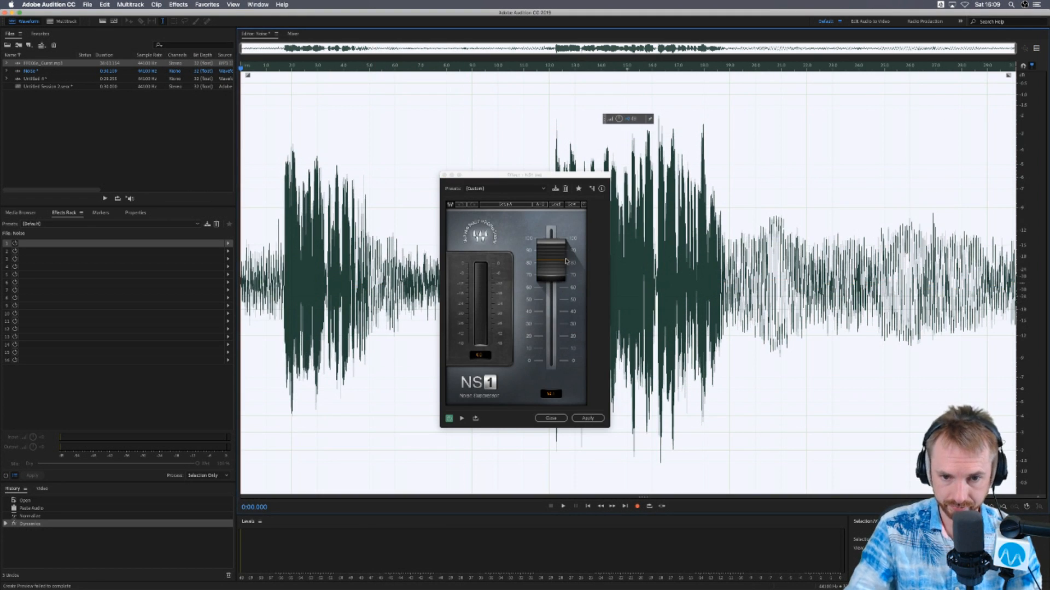
{"action": "left_click_drag", "start_coordinate": [566, 261], "coordinate": [552, 240]}
{"action": "key", "text": "space"}
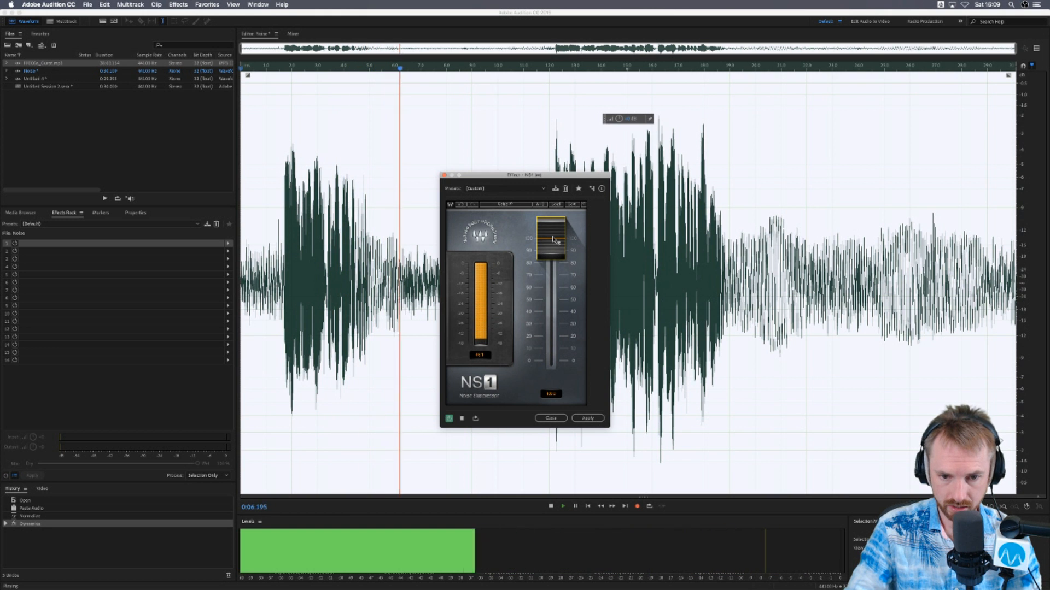
{"action": "key", "text": "space"}
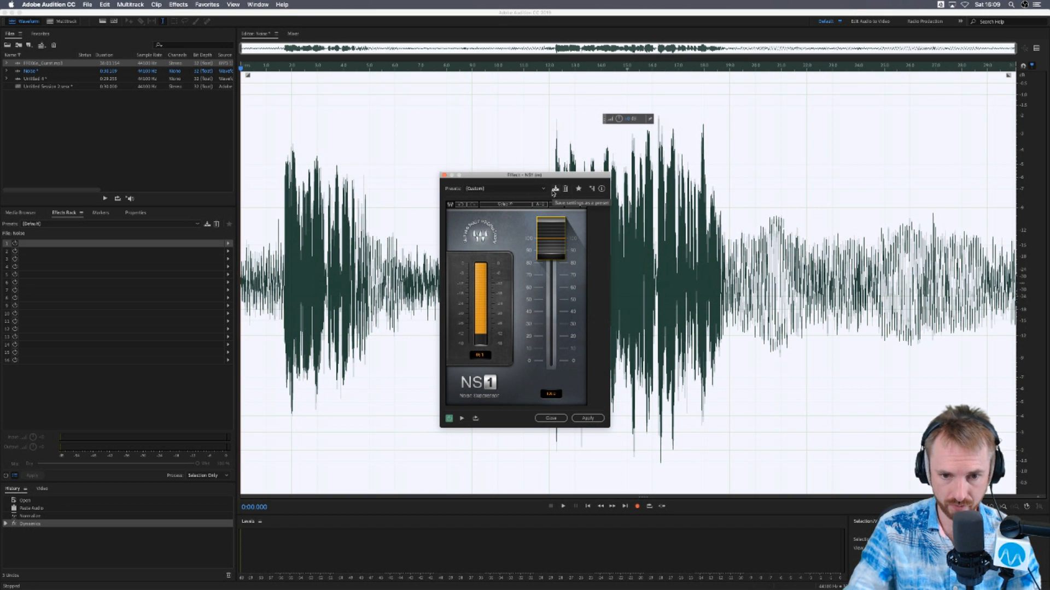
{"action": "left_click", "coordinate": [548, 419]}
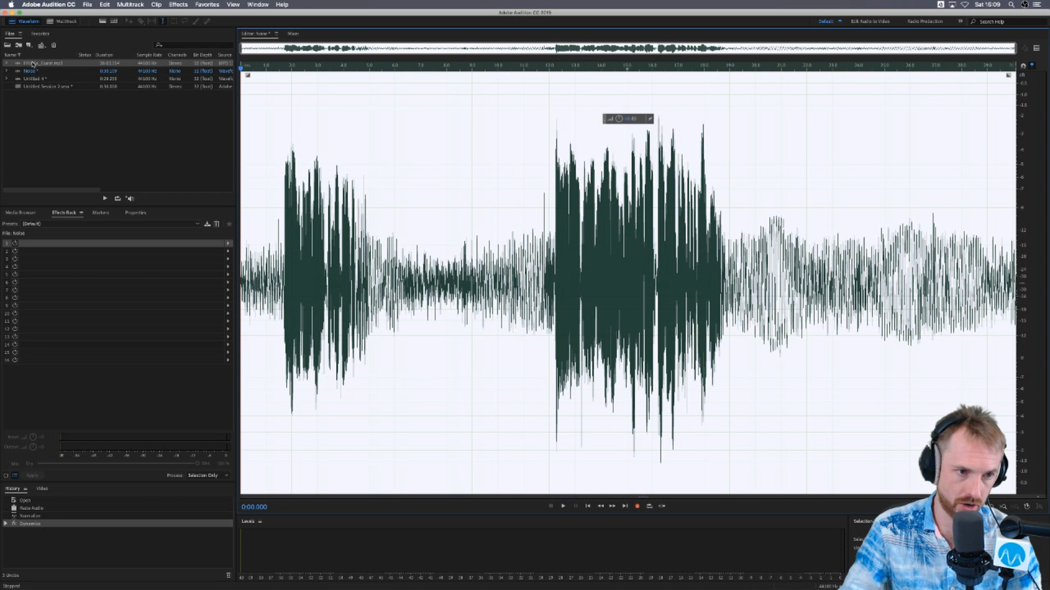
- Open Untitled 4 in the waveform editor and search the Waves AU effects for the WLM loudness meter
{"action": "double_click", "coordinate": [36, 80]}
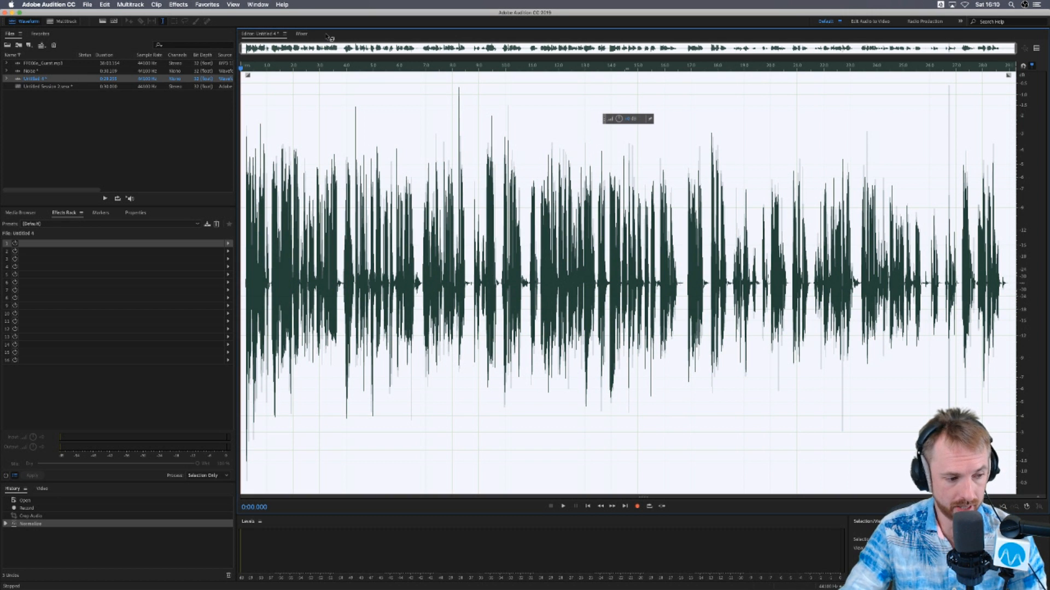
{"action": "left_click", "coordinate": [179, 5]}
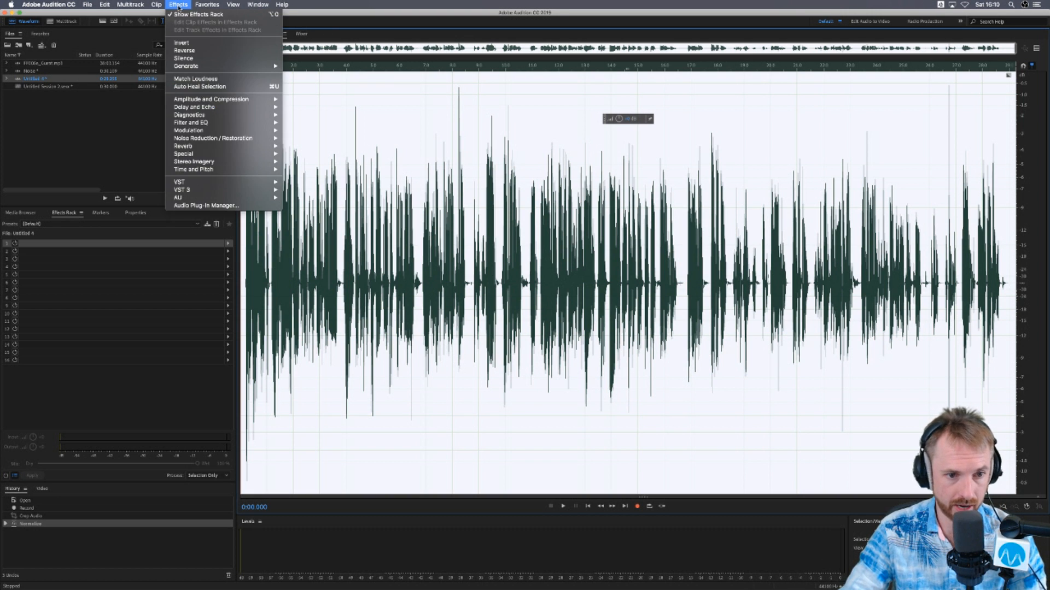
{"action": "mouse_move", "coordinate": [220, 193]}
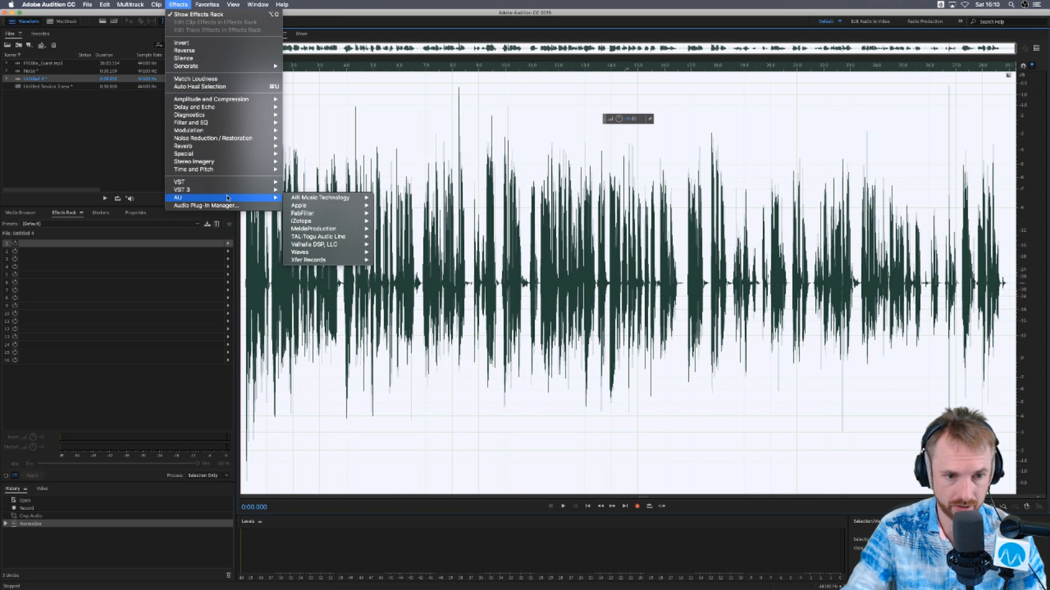
{"action": "mouse_move", "coordinate": [345, 256]}
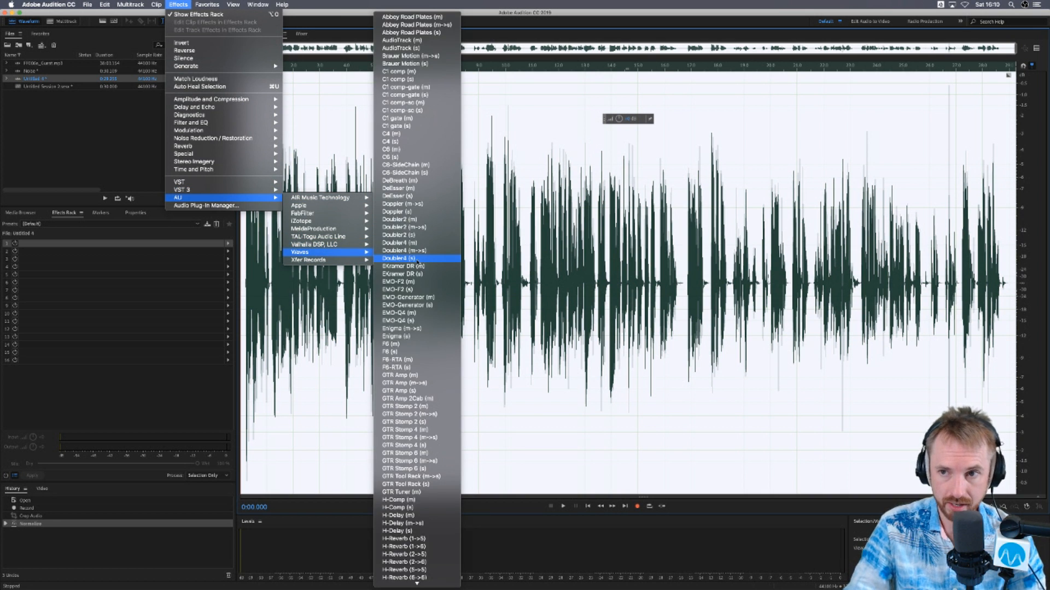
{"action": "scroll", "coordinate": [421, 259], "scroll_direction": "down", "scroll_amount": 15}
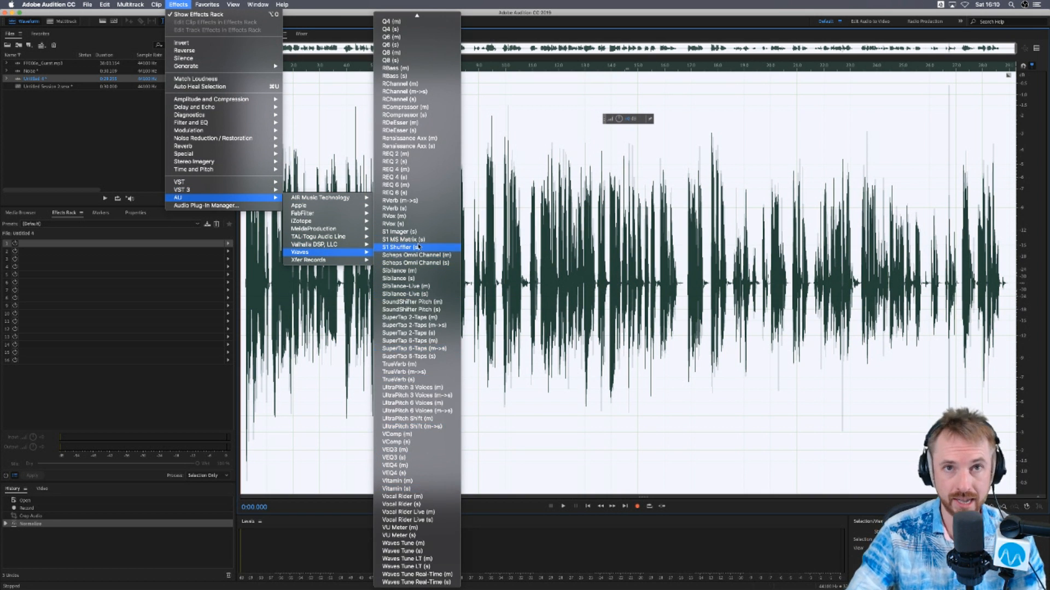
{"action": "scroll", "coordinate": [418, 247], "scroll_direction": "up", "scroll_amount": 10}
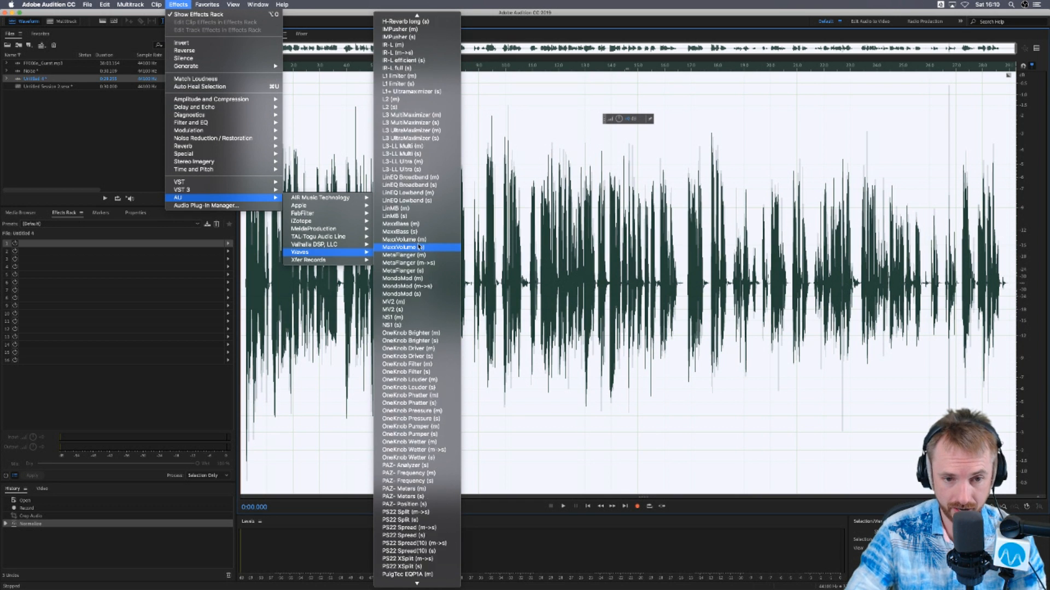
{"action": "scroll", "coordinate": [418, 247], "scroll_direction": "down", "scroll_amount": 5}
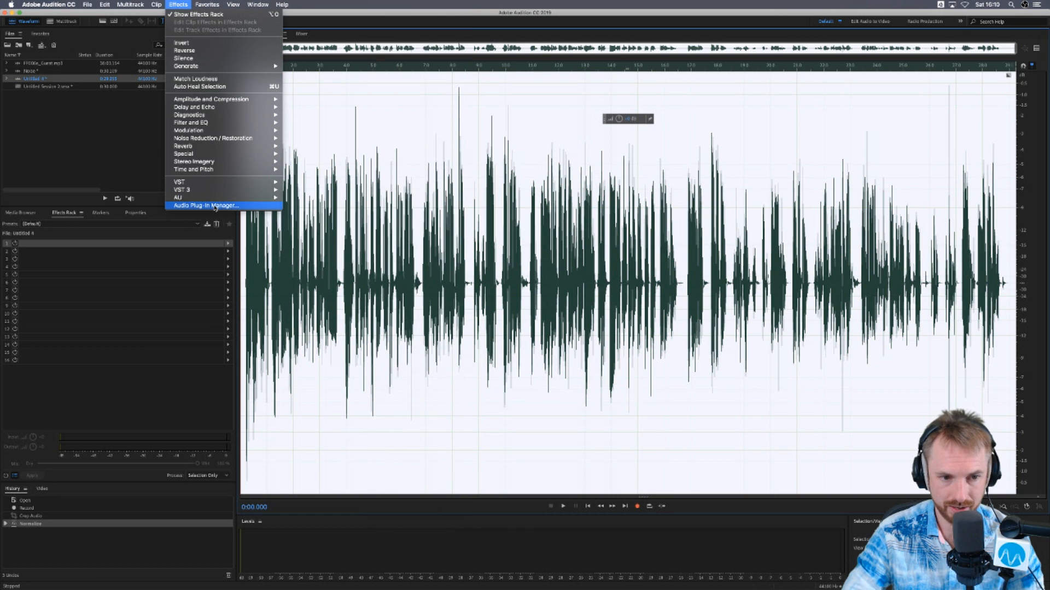
- Rescan the installed audio plug-ins in the Audio Plug-In Manager and close it
{"action": "left_click", "coordinate": [239, 205]}
{"action": "left_click", "coordinate": [398, 290]}
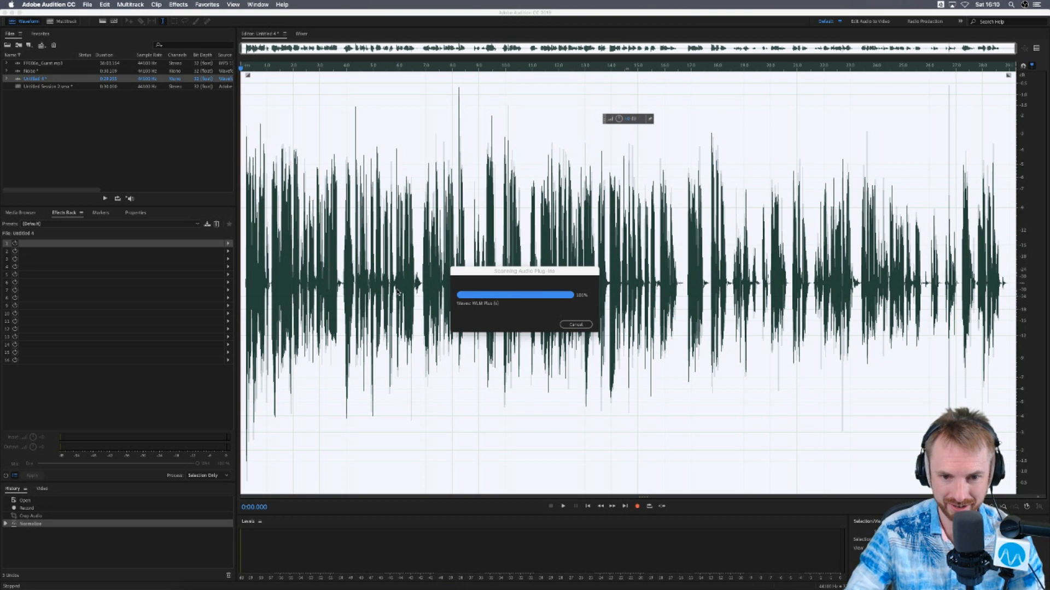
{"action": "left_click", "coordinate": [675, 390]}
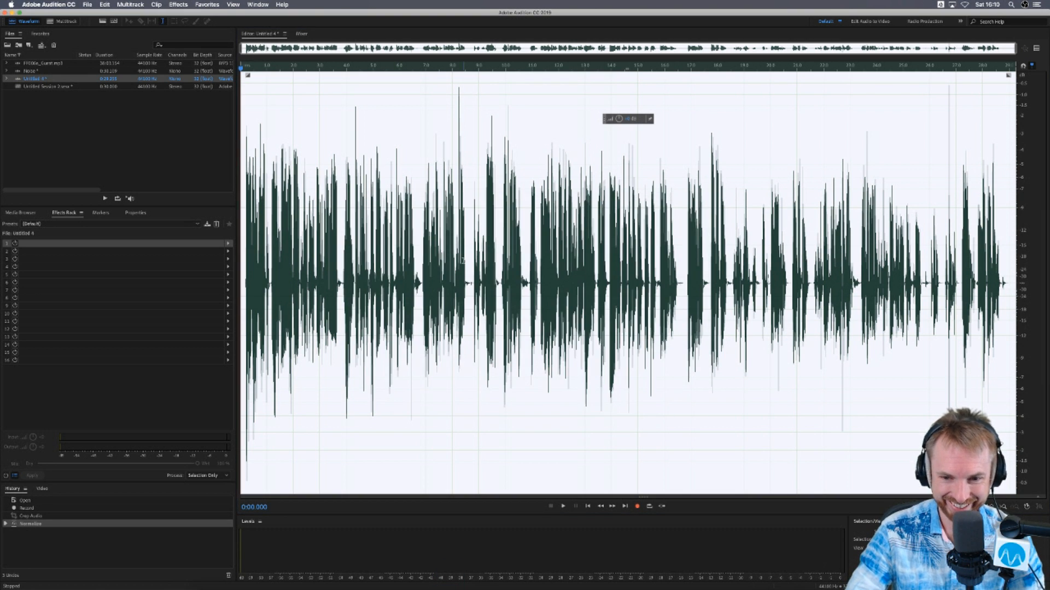
- Open the Waves WLM Meter (m) effect on Untitled 4
{"action": "left_click", "coordinate": [176, 5]}
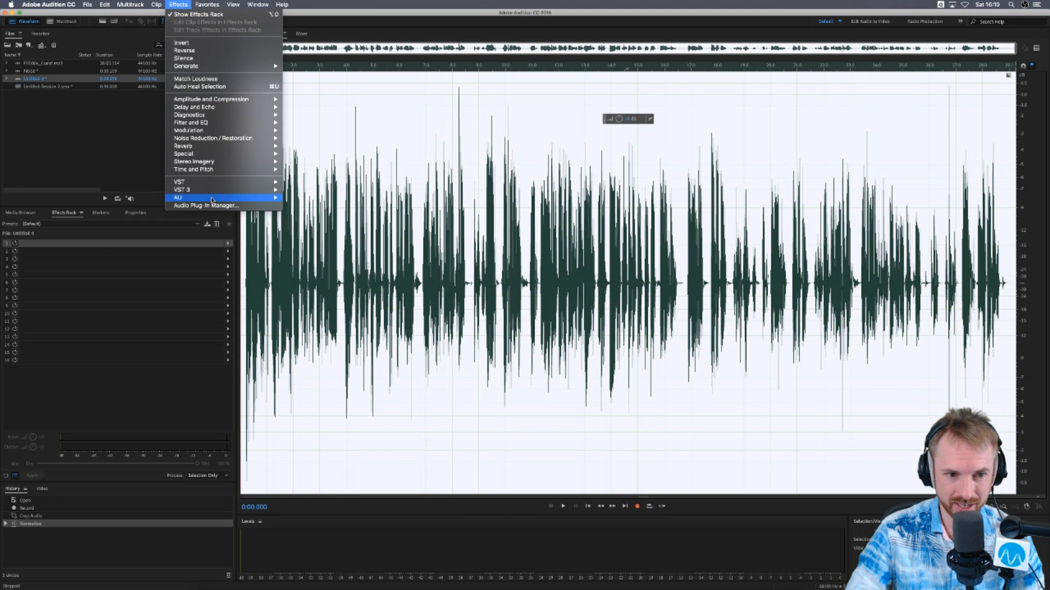
{"action": "mouse_move", "coordinate": [212, 197]}
{"action": "scroll", "coordinate": [407, 309], "scroll_direction": "down", "scroll_amount": 10}
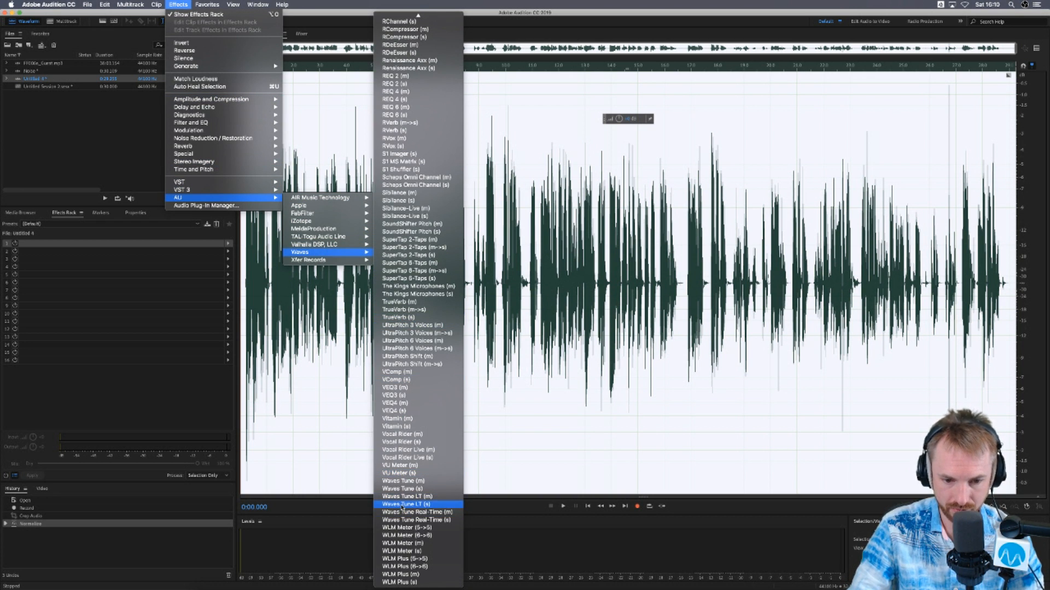
{"action": "left_click", "coordinate": [426, 544]}
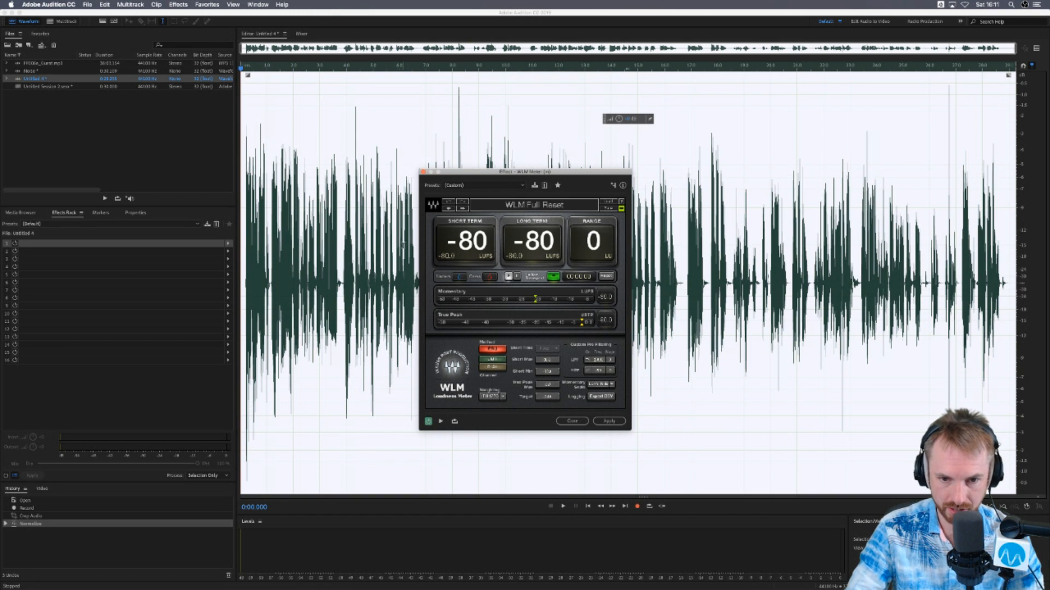
- Measure the loudness of Untitled 4 with the WLM Meter during playback, check its presets, and close it without applying
{"action": "key", "text": "space"}
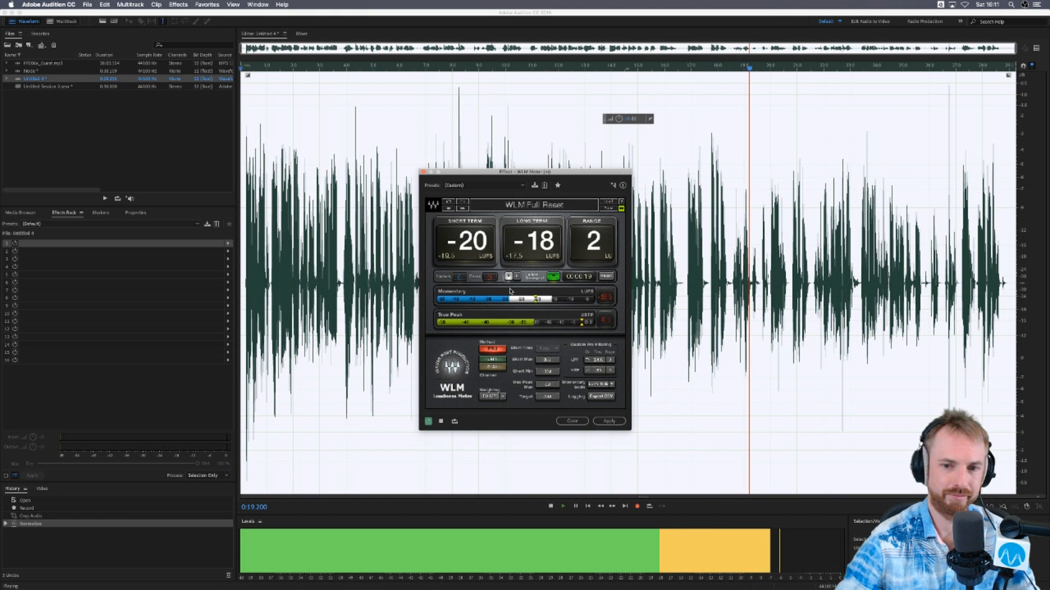
{"action": "left_click", "coordinate": [475, 185]}
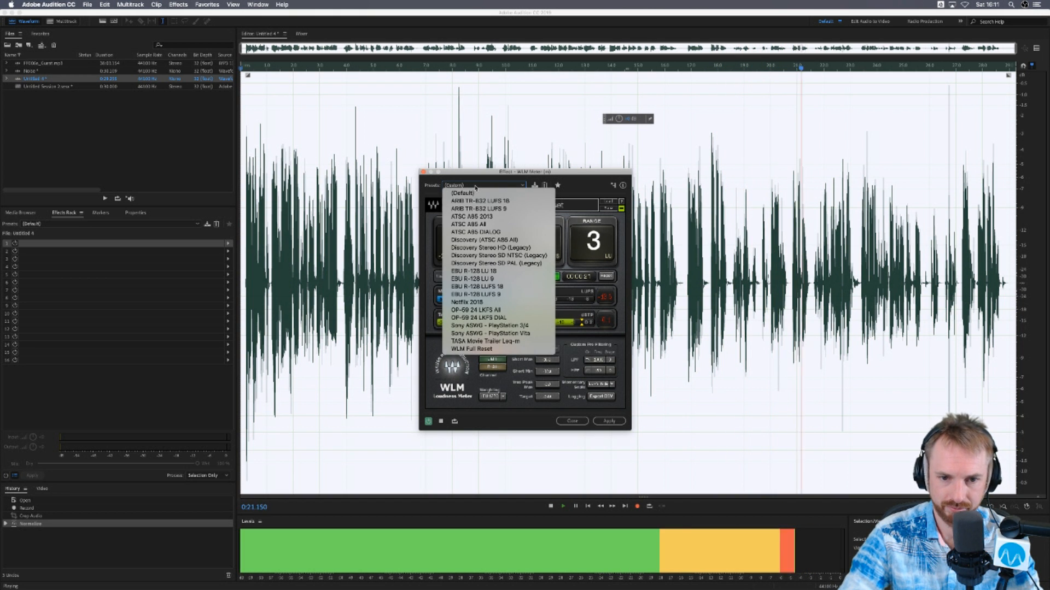
{"action": "left_click", "coordinate": [471, 349]}
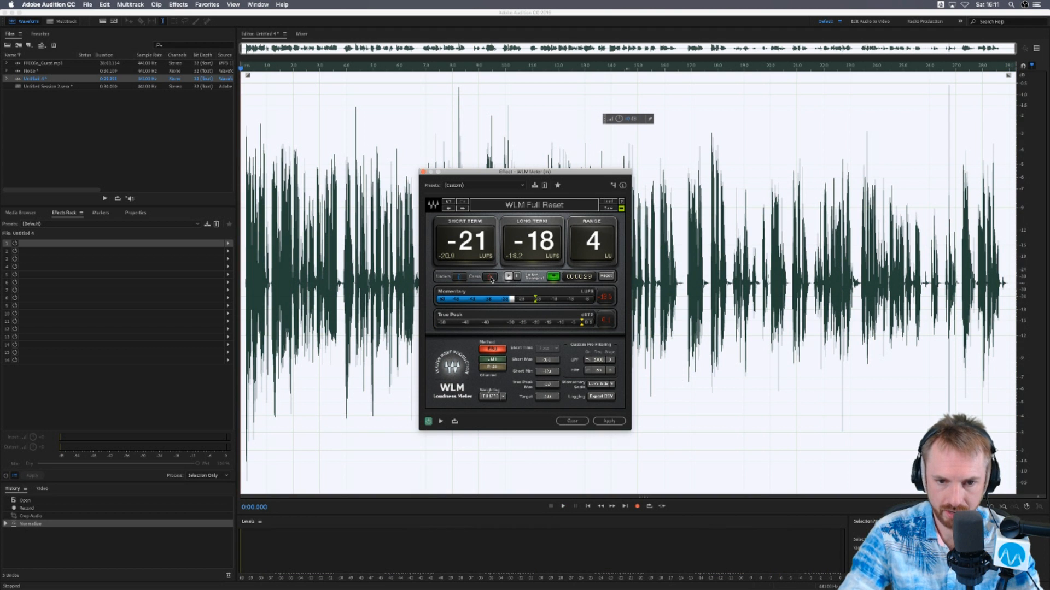
{"action": "left_click", "coordinate": [423, 172]}
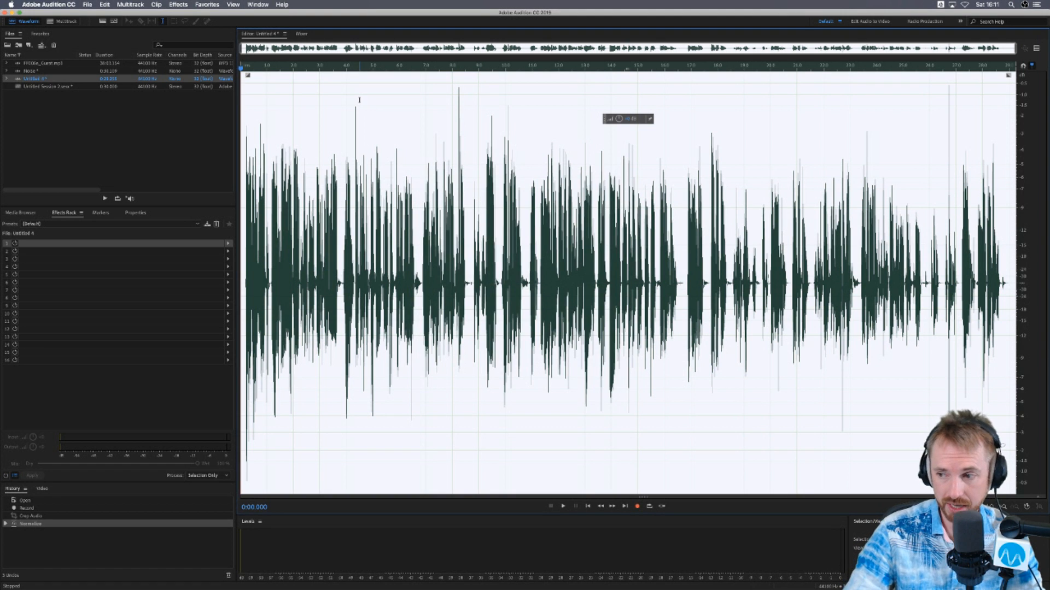
- Open the Waves AU effect The Kings Microphones (s) on Untitled 4
{"action": "left_click", "coordinate": [204, 5]}
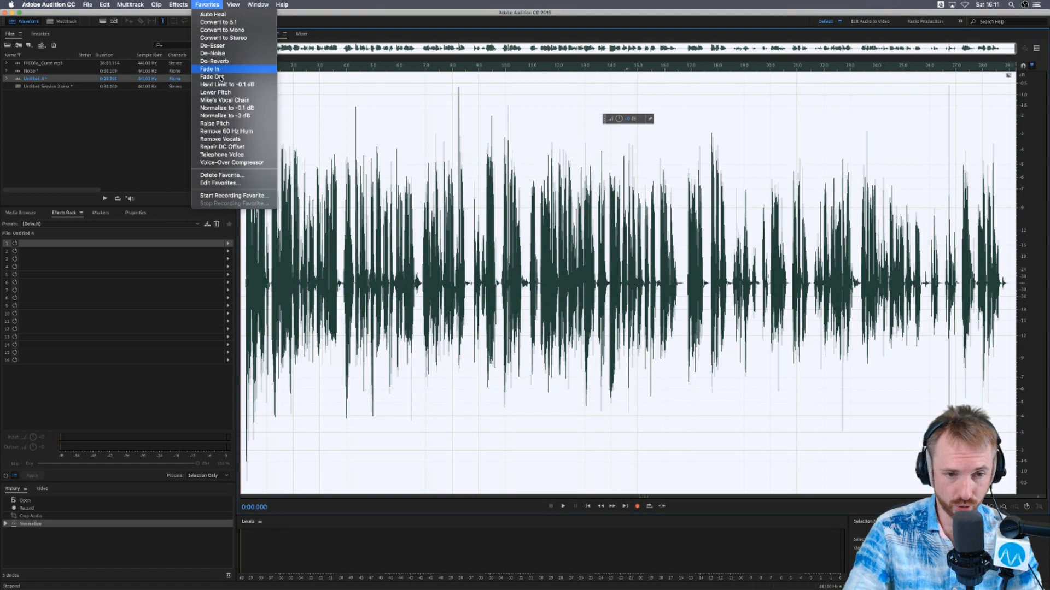
{"action": "mouse_move", "coordinate": [178, 5]}
{"action": "mouse_move", "coordinate": [180, 197]}
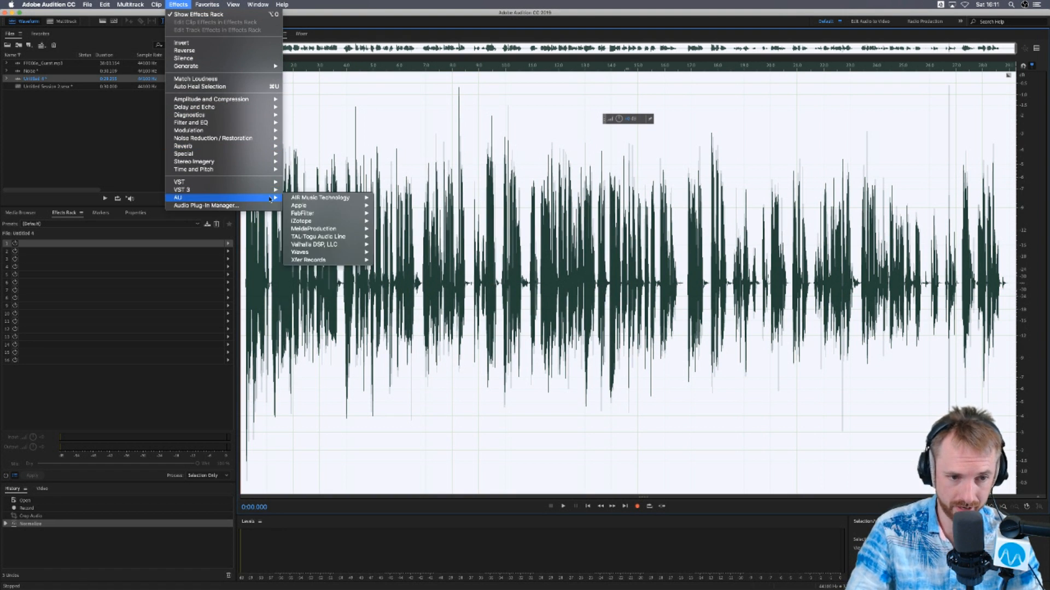
{"action": "scroll", "coordinate": [418, 391], "scroll_direction": "down", "scroll_amount": 5}
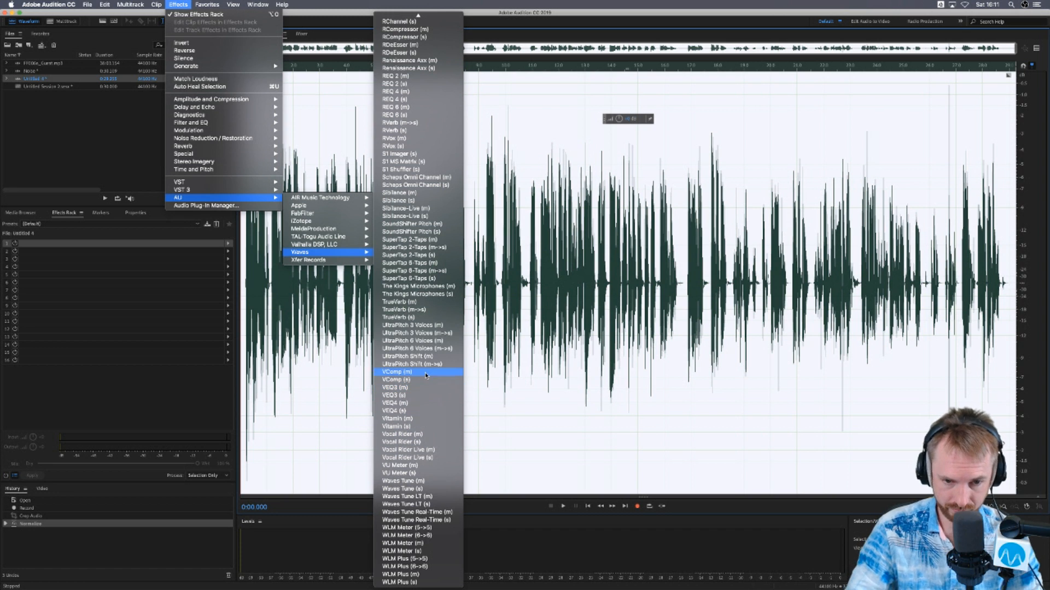
{"action": "left_click", "coordinate": [433, 298]}
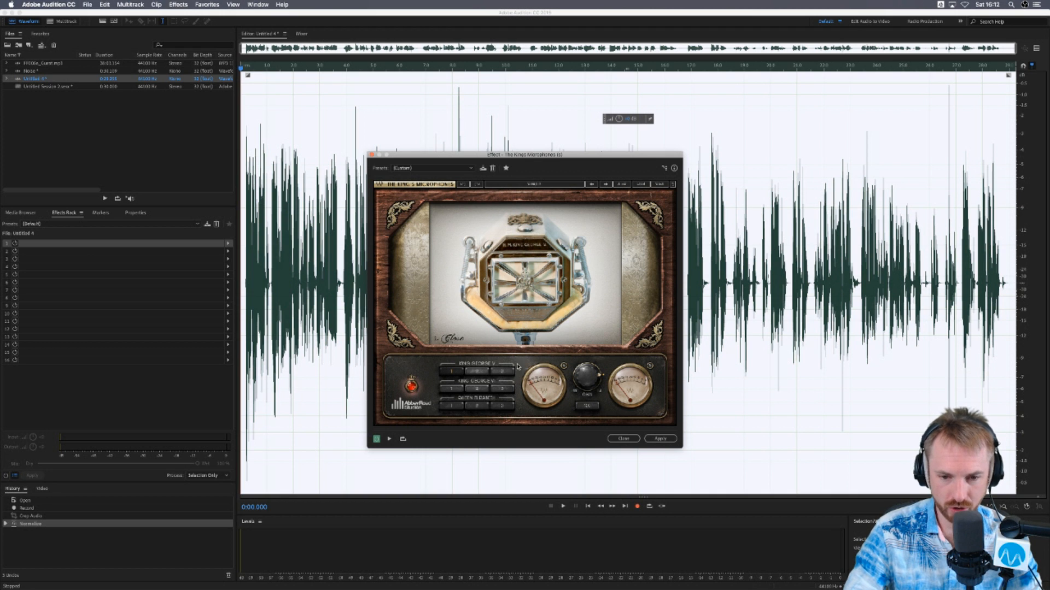
- Preview Untitled 4 through the King George V microphone, comparing its three positions from Close to Natural
{"action": "key", "text": "space"}
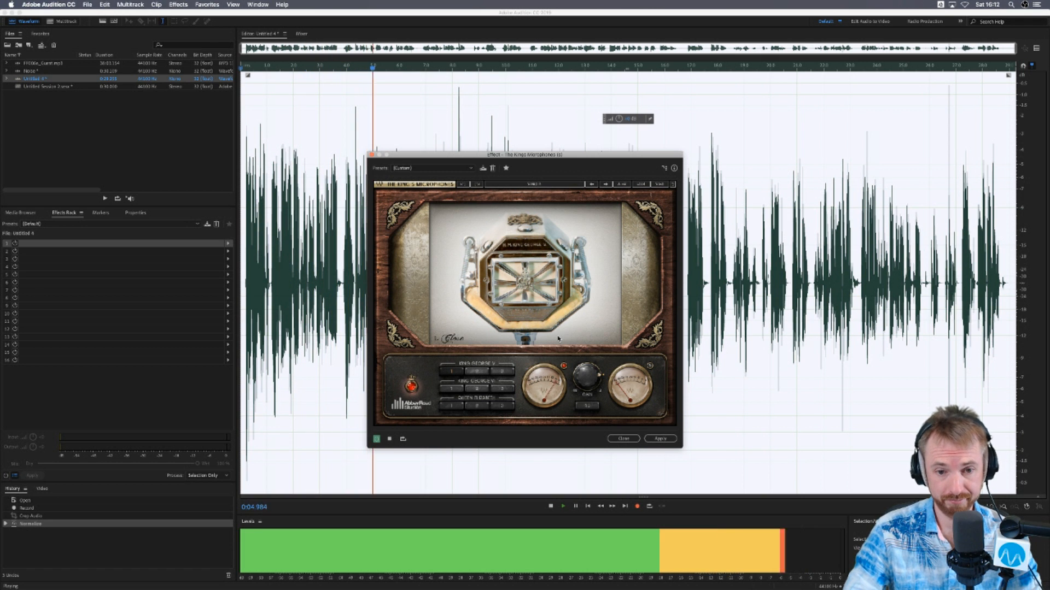
{"action": "key", "text": "space"}
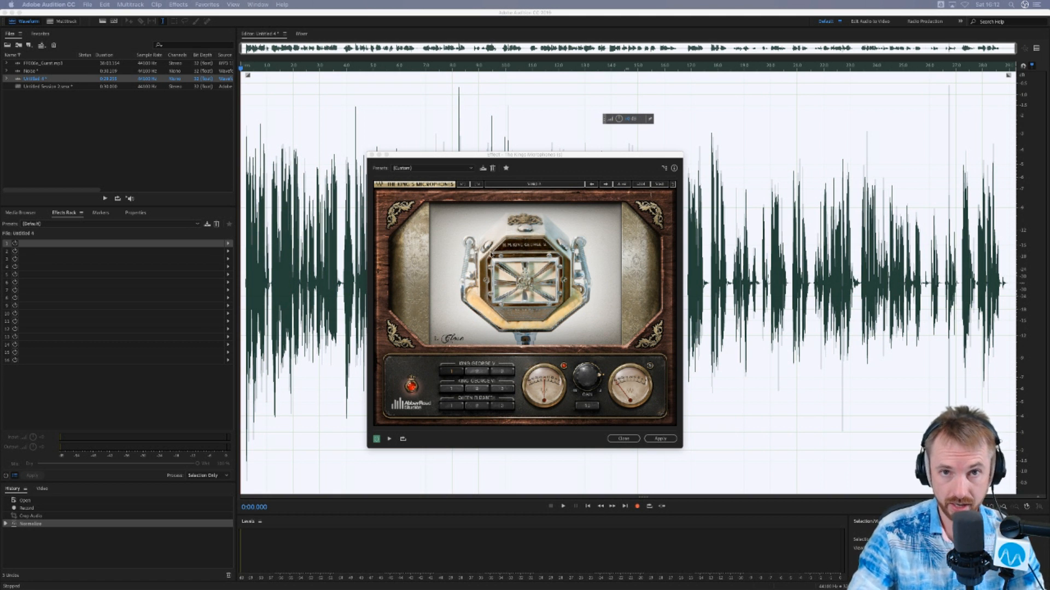
{"action": "left_click", "coordinate": [531, 168]}
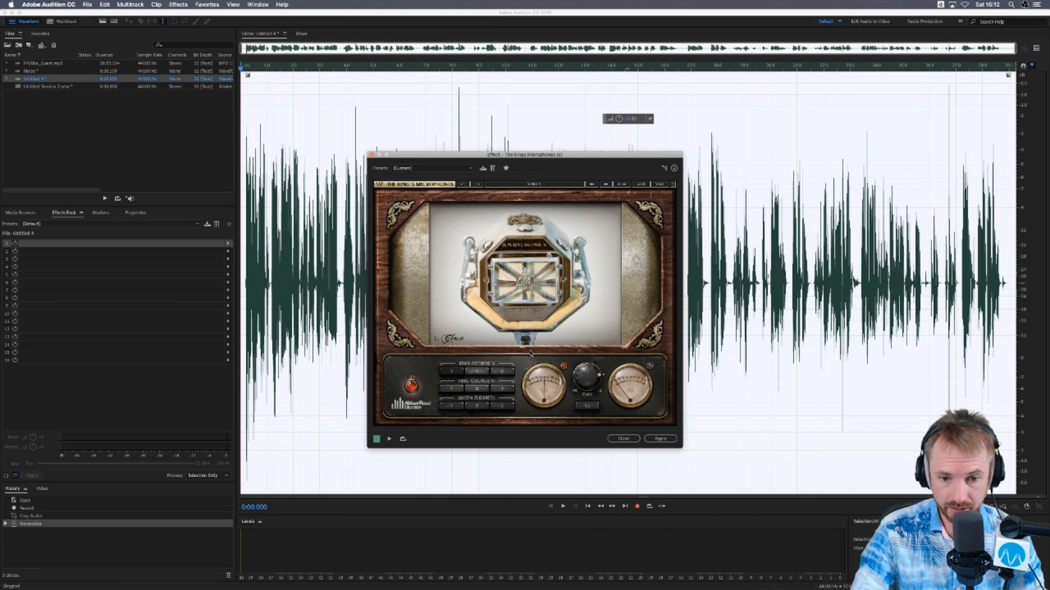
{"action": "key", "text": "space"}
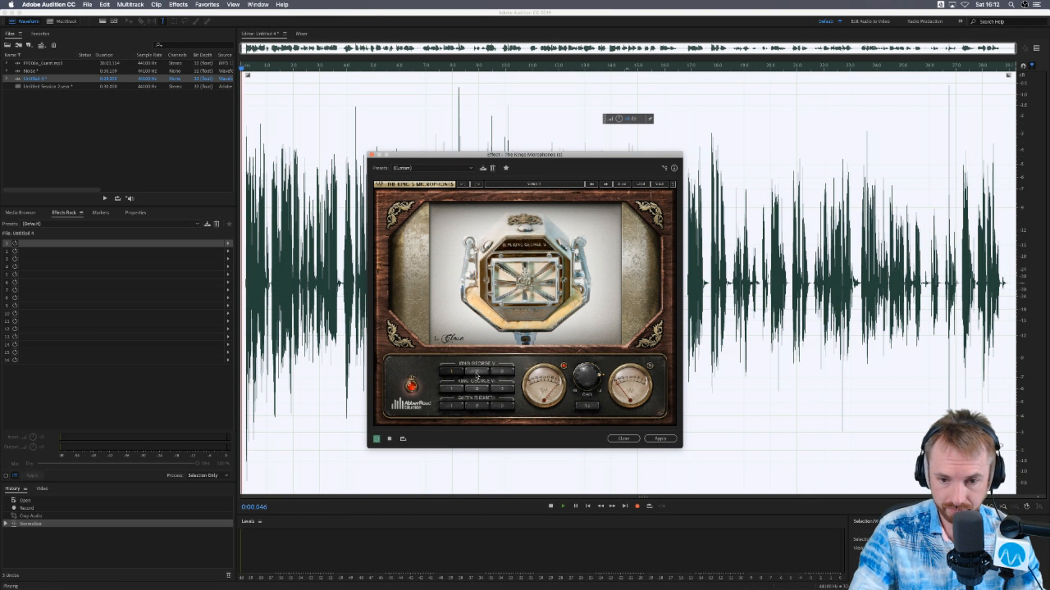
{"action": "left_click", "coordinate": [476, 373]}
{"action": "left_click", "coordinate": [498, 374]}
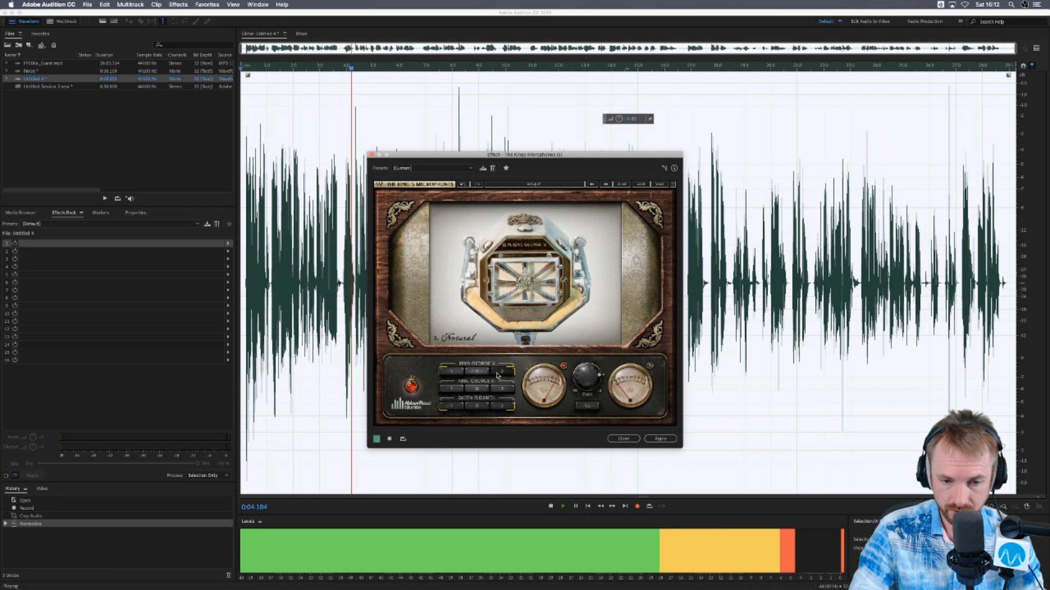
{"action": "key", "text": "space"}
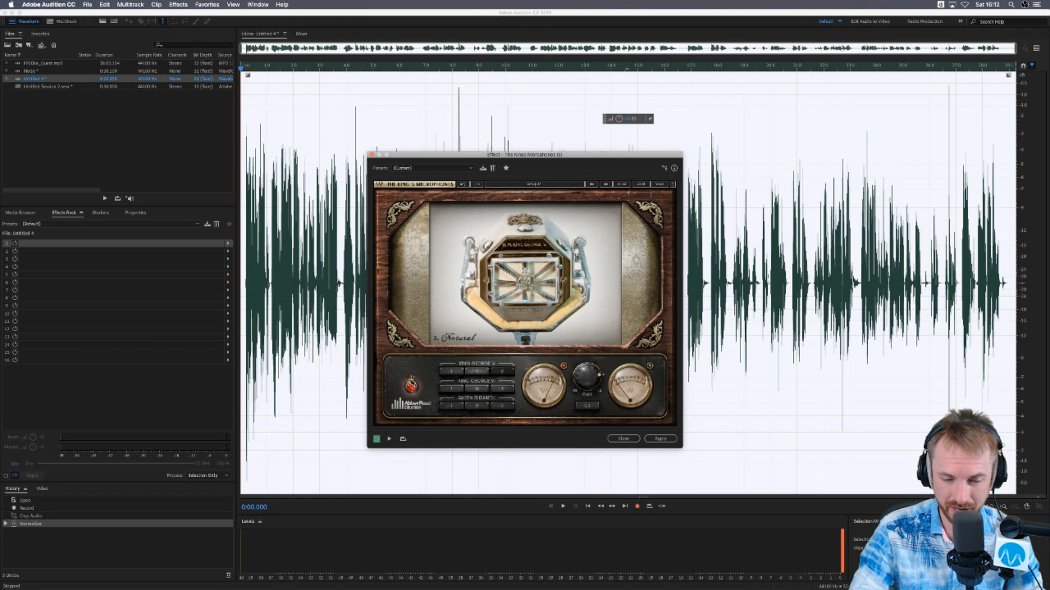
- Switch to the King George VI microphone and compare its three positions during playback
{"action": "left_click", "coordinate": [460, 374]}
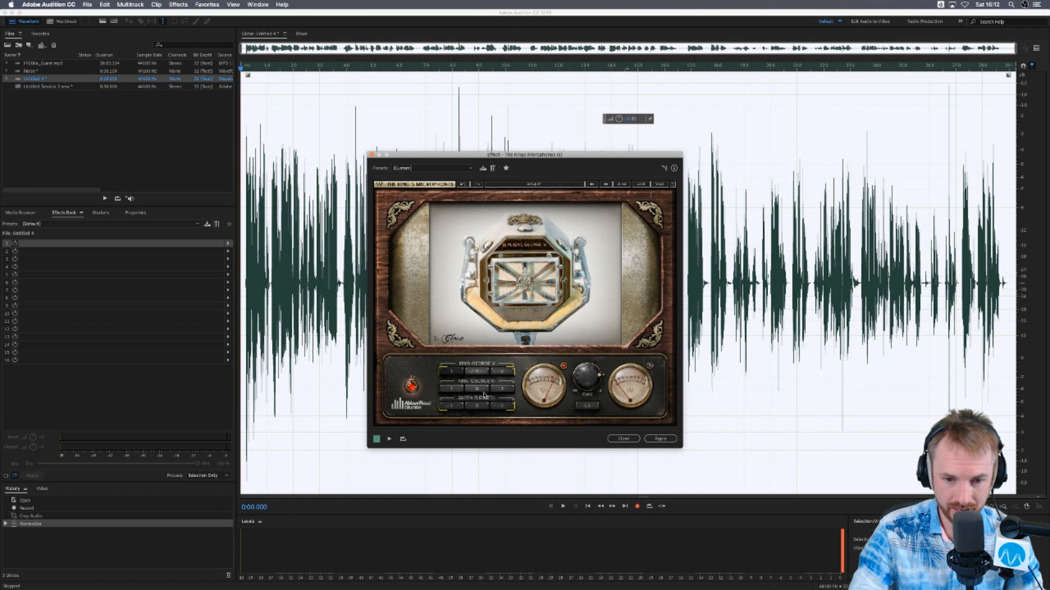
{"action": "left_click", "coordinate": [451, 389]}
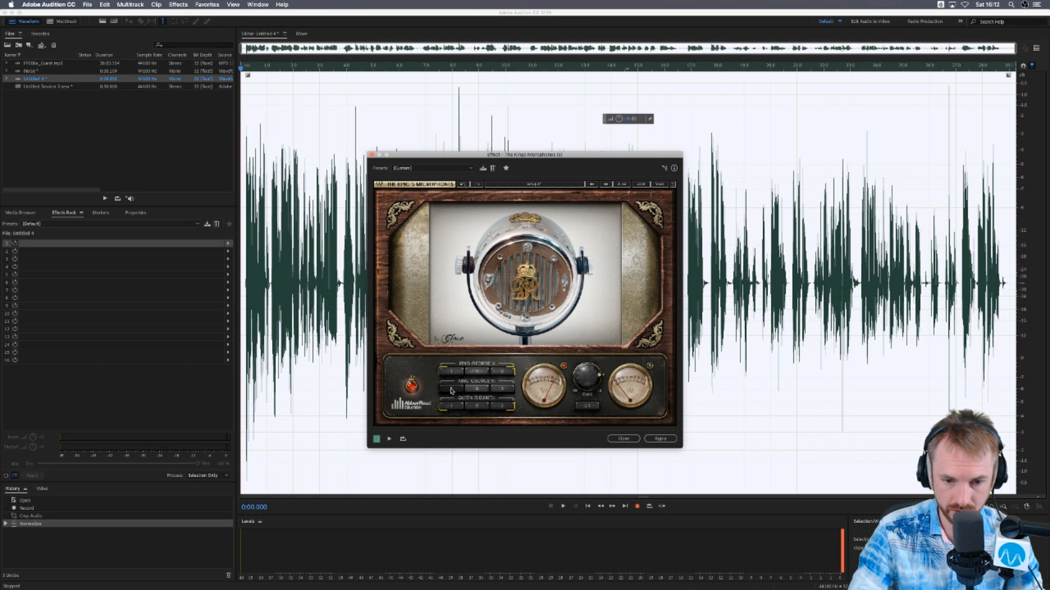
{"action": "key", "text": "space"}
{"action": "left_click", "coordinate": [486, 390]}
{"action": "left_click", "coordinate": [458, 391]}
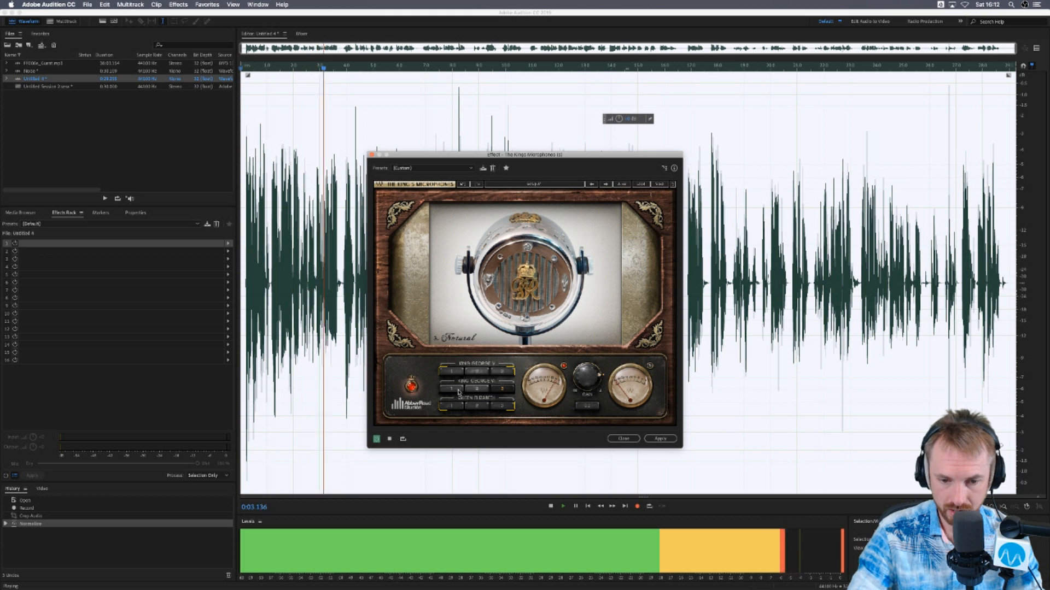
{"action": "left_click", "coordinate": [480, 390]}
{"action": "key", "text": "space"}
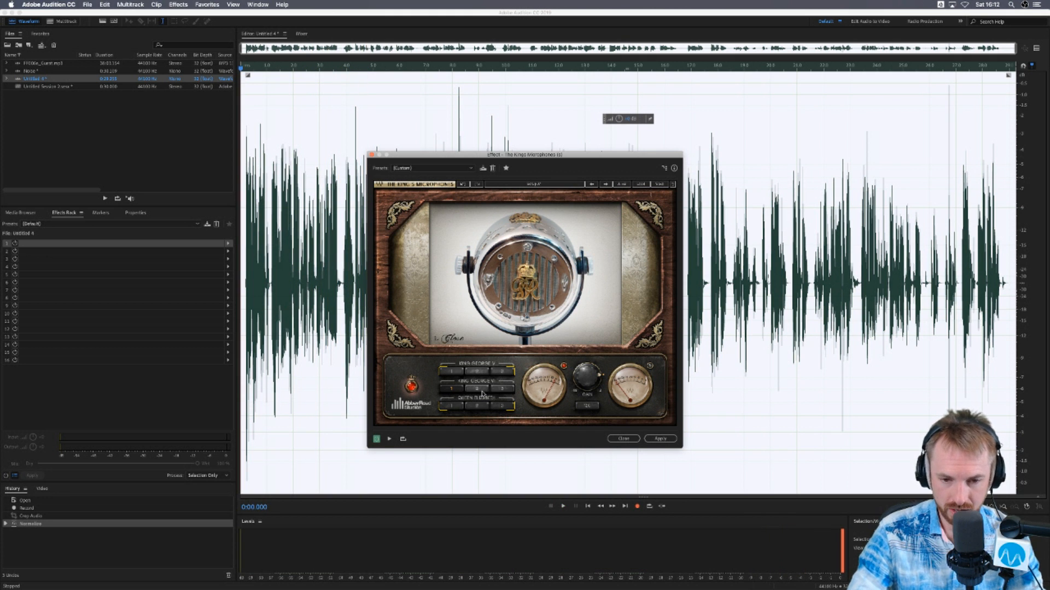
- Compare the Queen Elizabeth microphone's Close, Ambient and Natural positions during playback, and close the effect without applying it
{"action": "left_click", "coordinate": [455, 409]}
{"action": "key", "text": "space"}
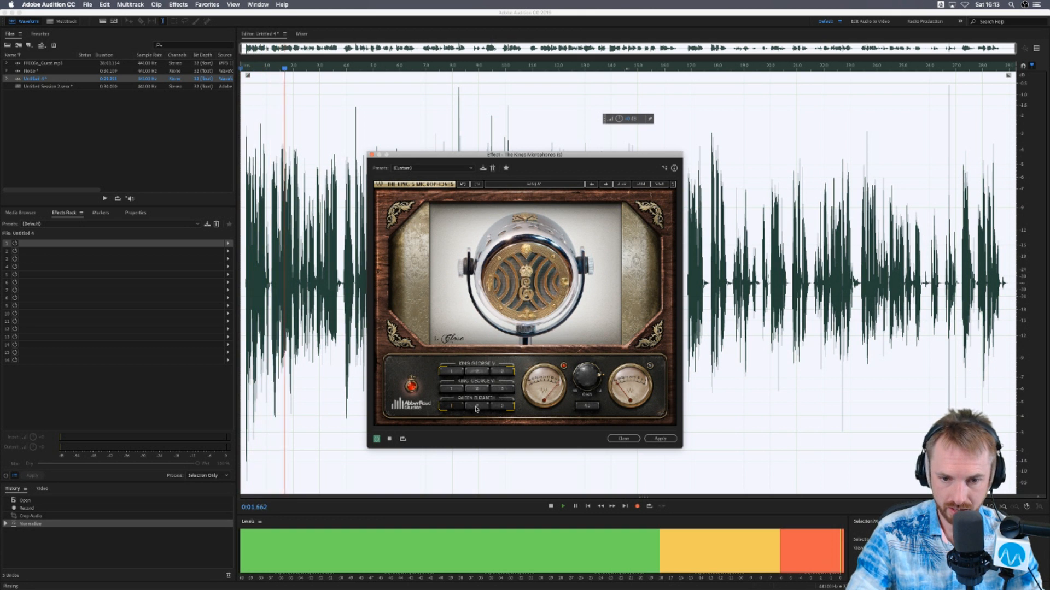
{"action": "left_click", "coordinate": [476, 407]}
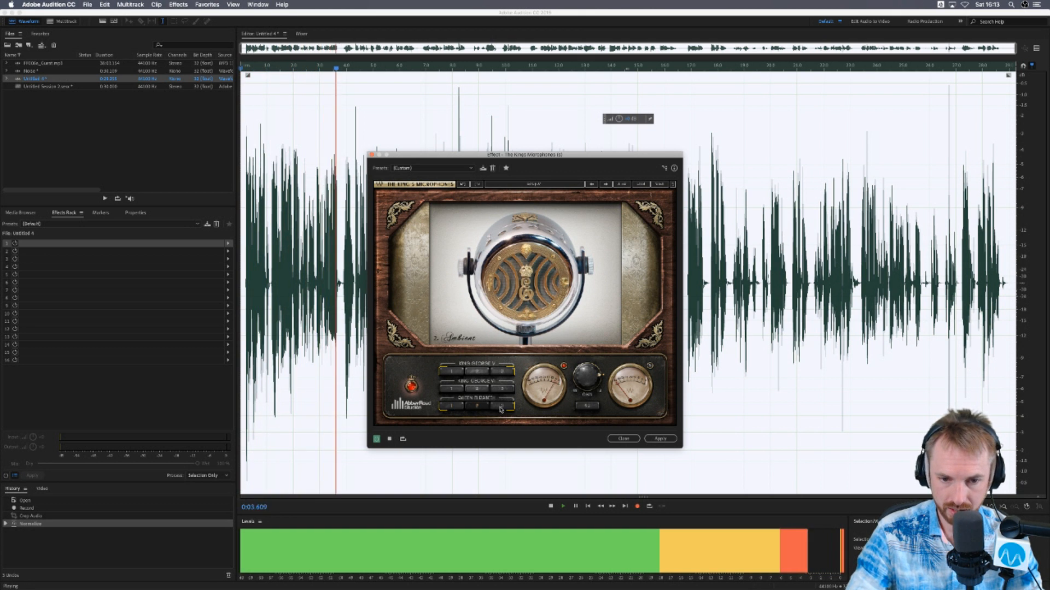
{"action": "left_click", "coordinate": [500, 408]}
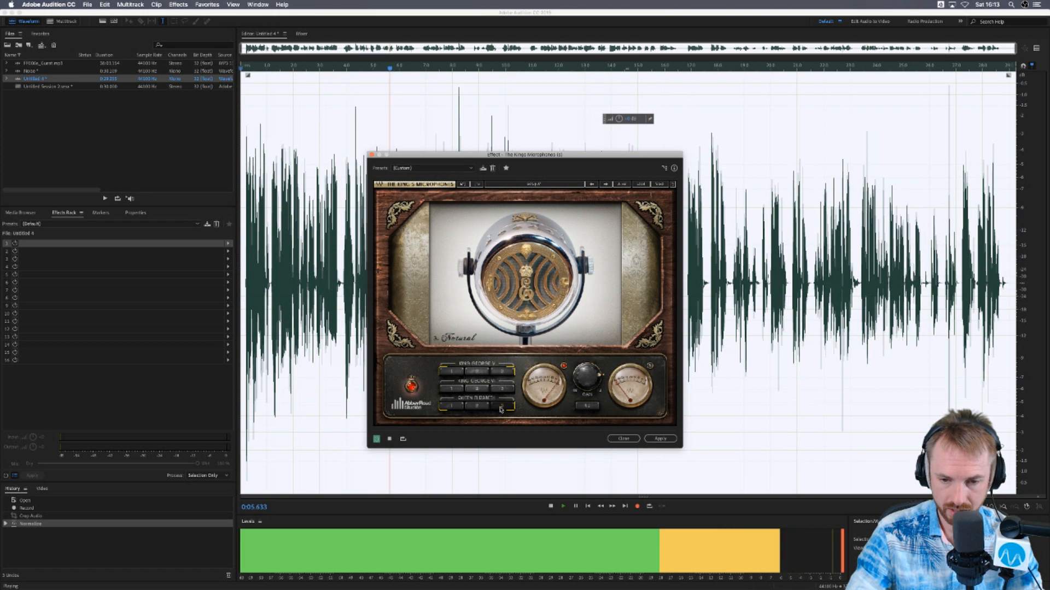
{"action": "key", "text": "space"}
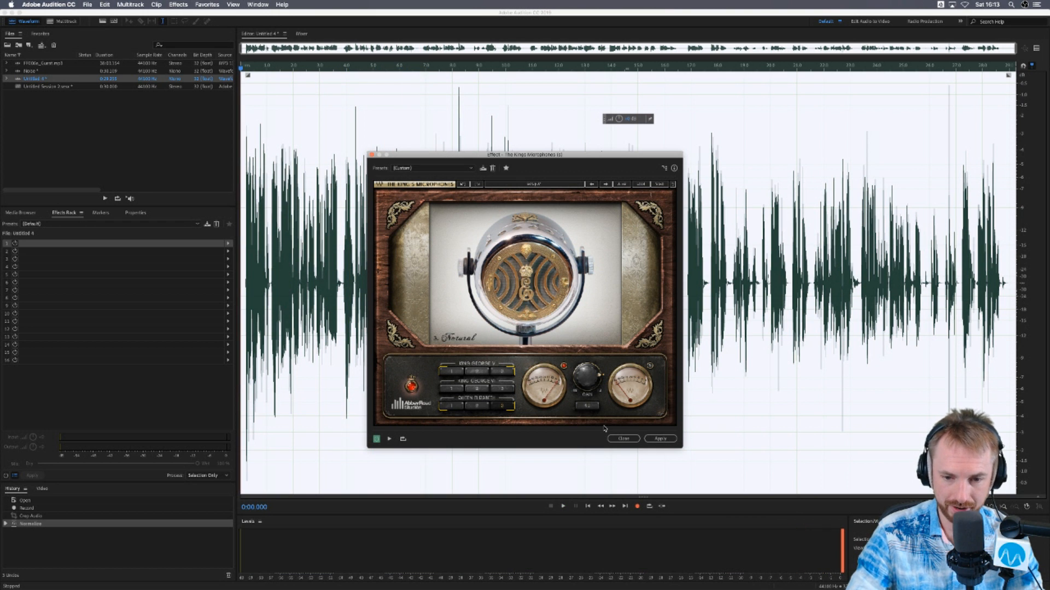
{"action": "left_click", "coordinate": [622, 439]}
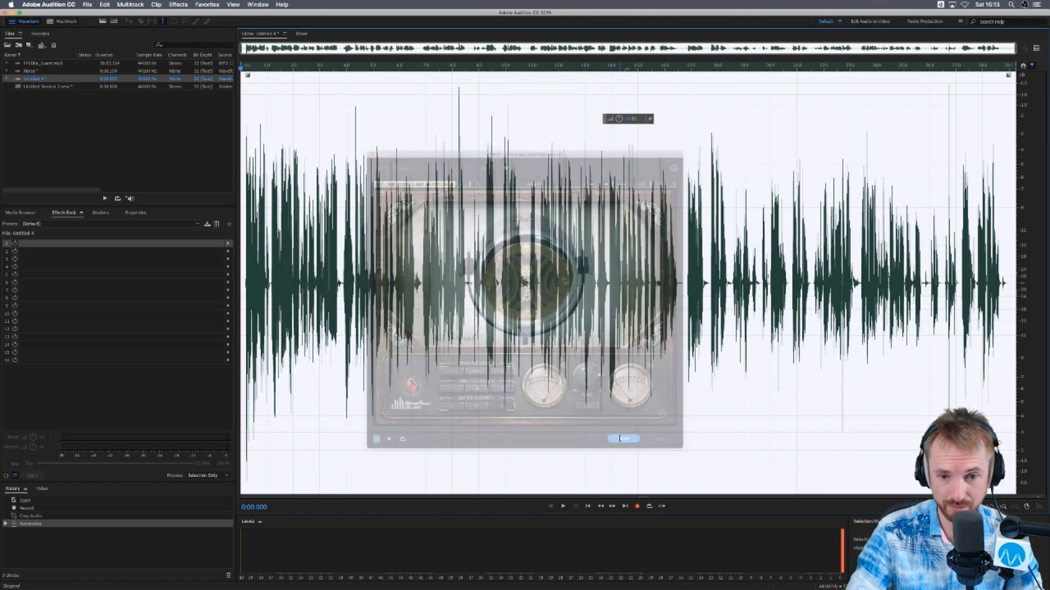
- Find the Waves AU effect Morphoder (s) and open it on Untitled 4
{"action": "left_click", "coordinate": [178, 5]}
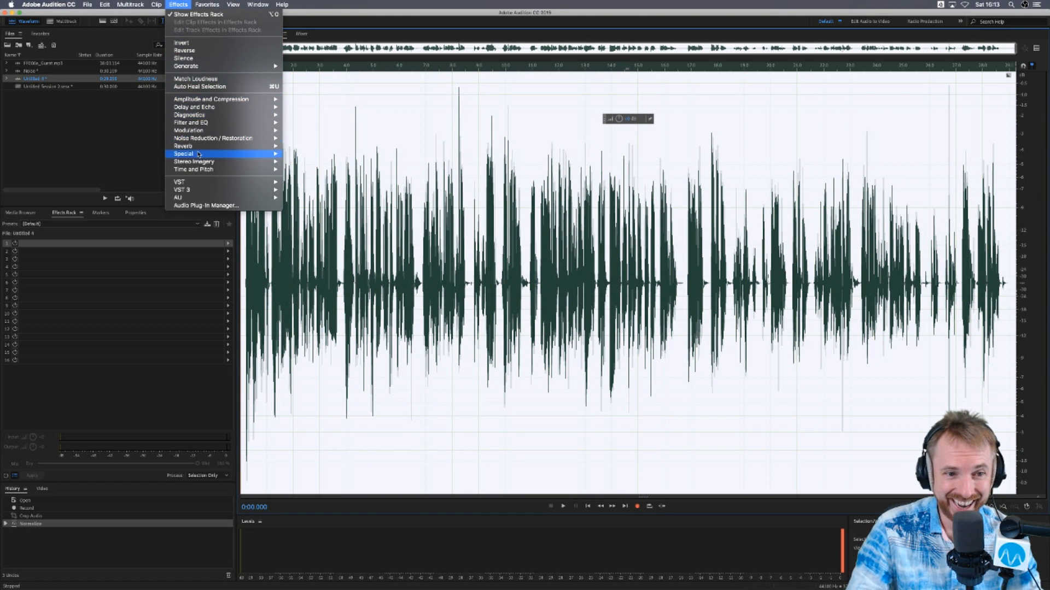
{"action": "mouse_move", "coordinate": [213, 198]}
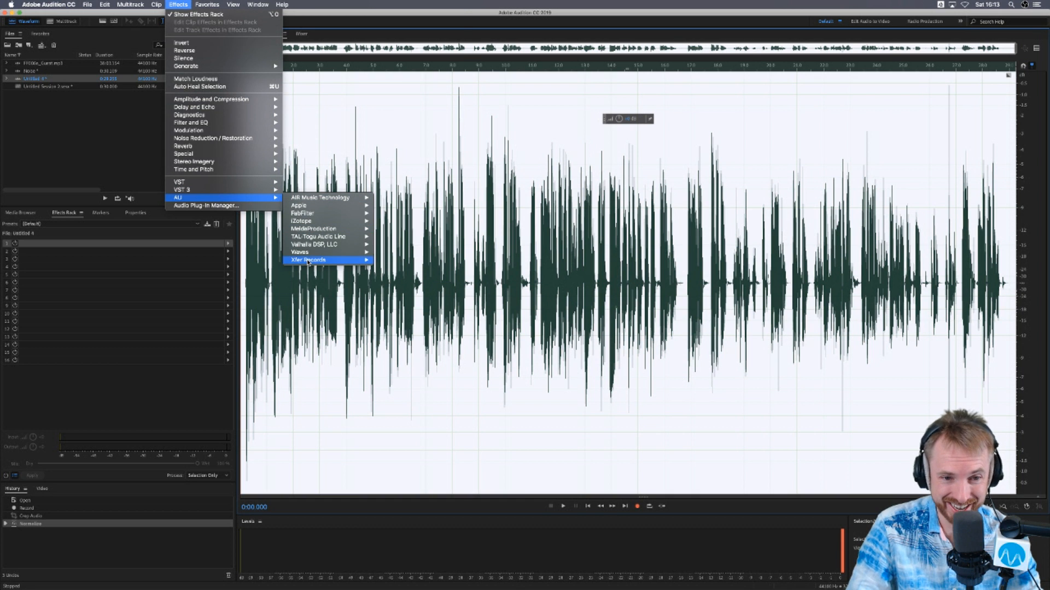
{"action": "mouse_move", "coordinate": [315, 256]}
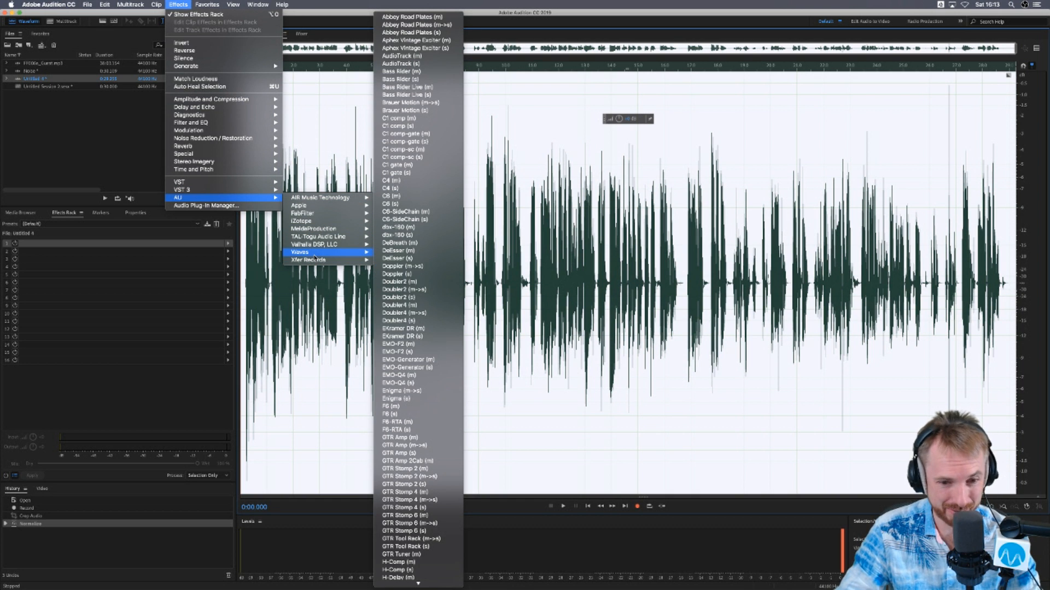
{"action": "scroll", "coordinate": [421, 334], "scroll_direction": "down", "scroll_amount": 15}
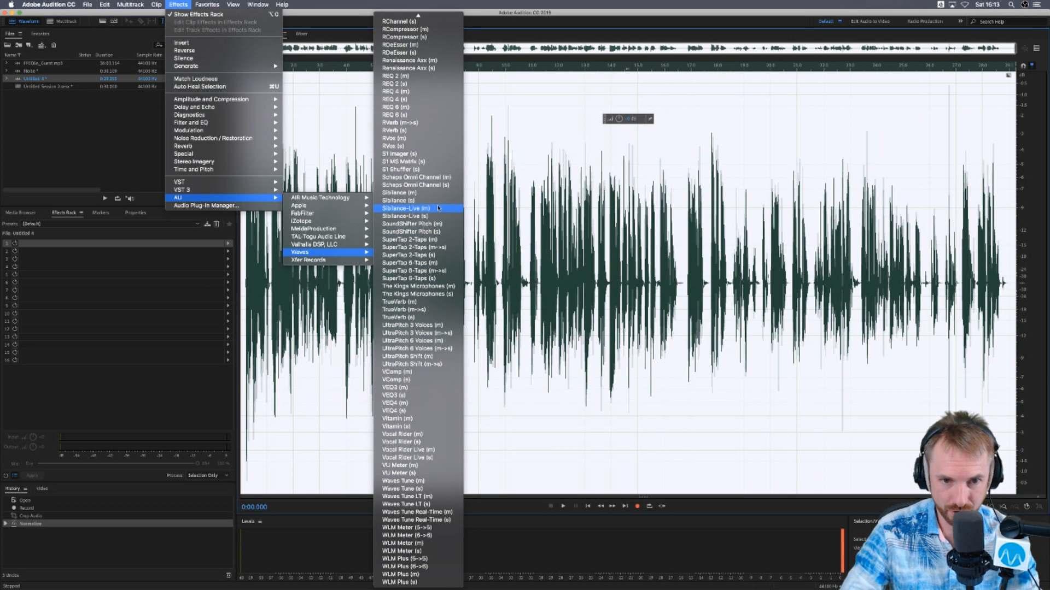
{"action": "scroll", "coordinate": [440, 179], "scroll_direction": "up", "scroll_amount": 5}
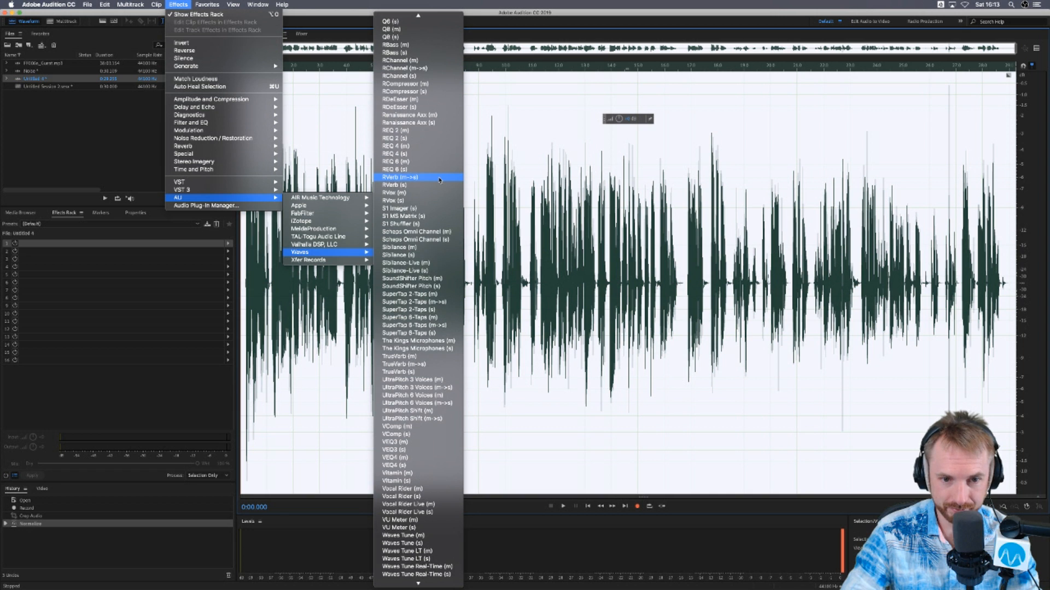
{"action": "scroll", "coordinate": [432, 247], "scroll_direction": "up", "scroll_amount": 6}
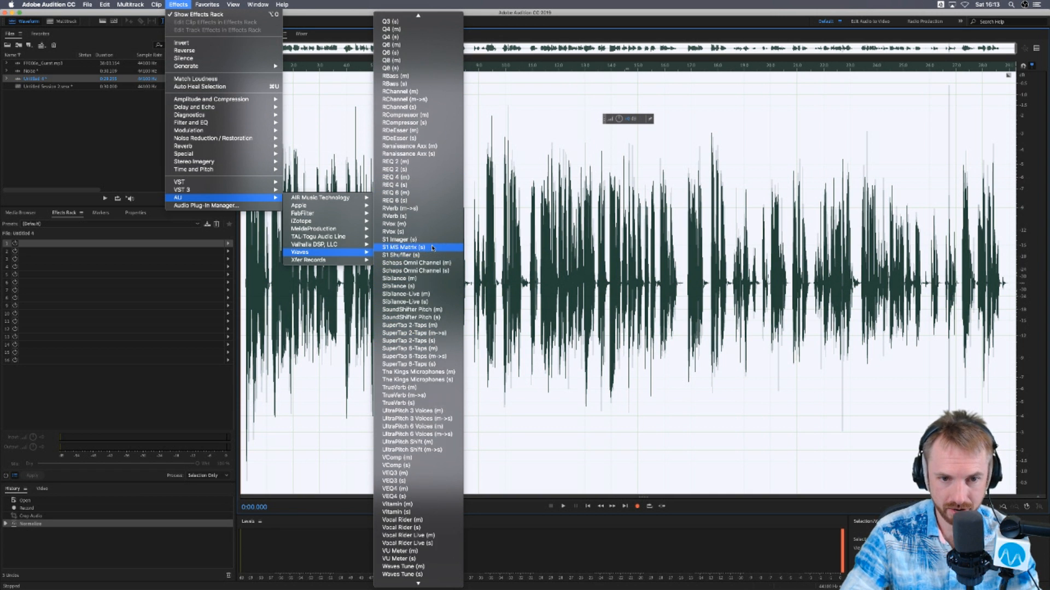
{"action": "scroll", "coordinate": [432, 247], "scroll_direction": "up", "scroll_amount": 6}
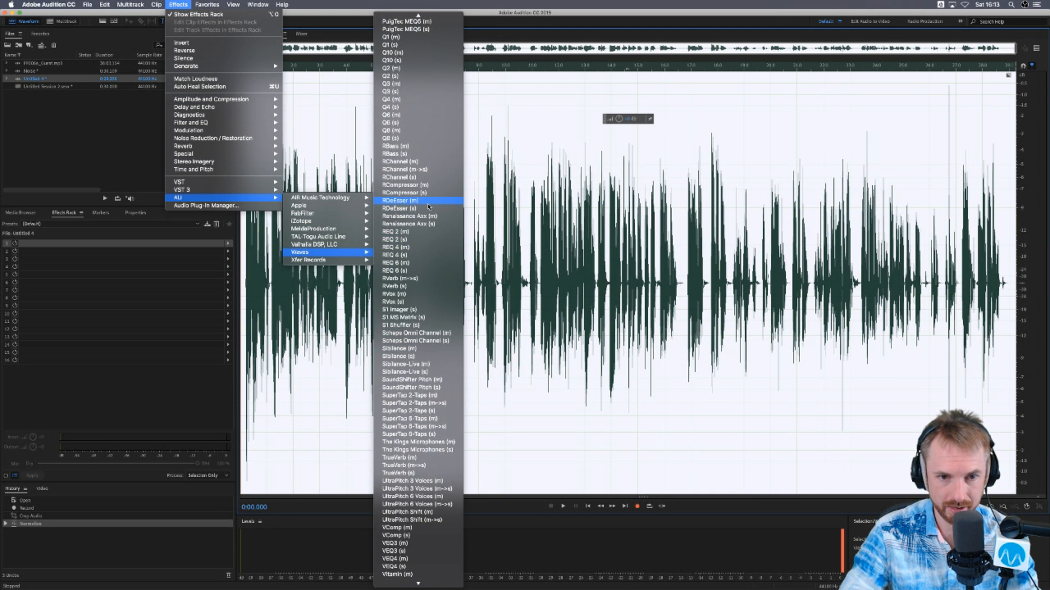
{"action": "scroll", "coordinate": [428, 206], "scroll_direction": "up", "scroll_amount": 12}
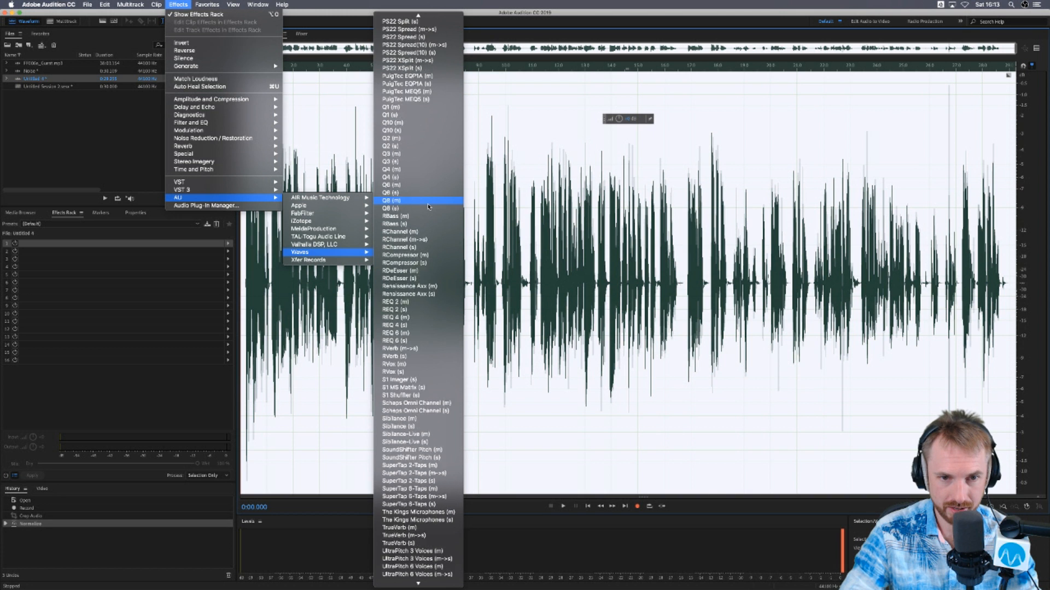
{"action": "scroll", "coordinate": [428, 206], "scroll_direction": "up", "scroll_amount": 20}
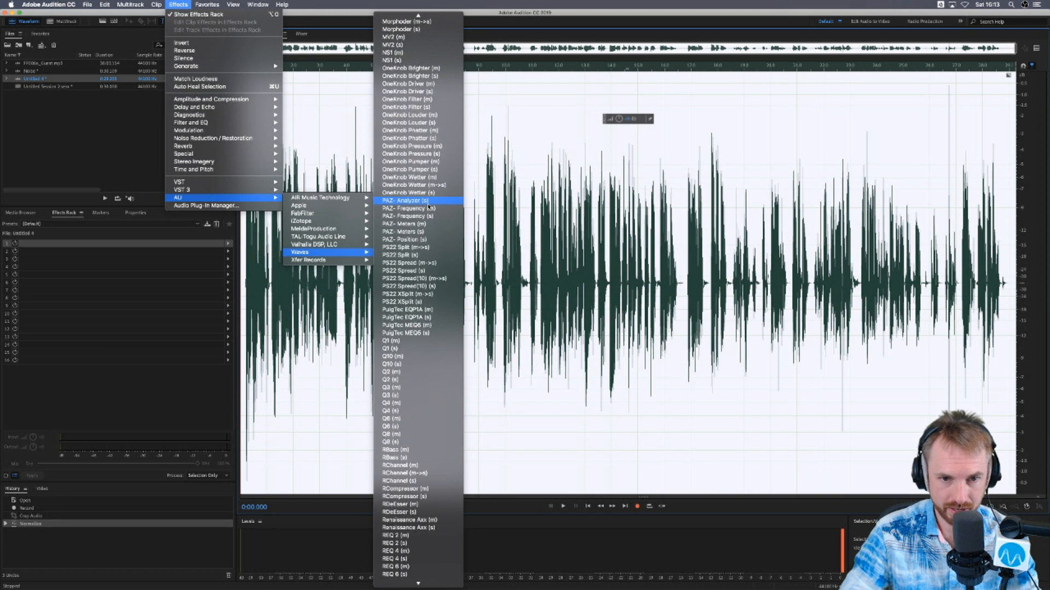
{"action": "scroll", "coordinate": [429, 207], "scroll_direction": "up", "scroll_amount": 2}
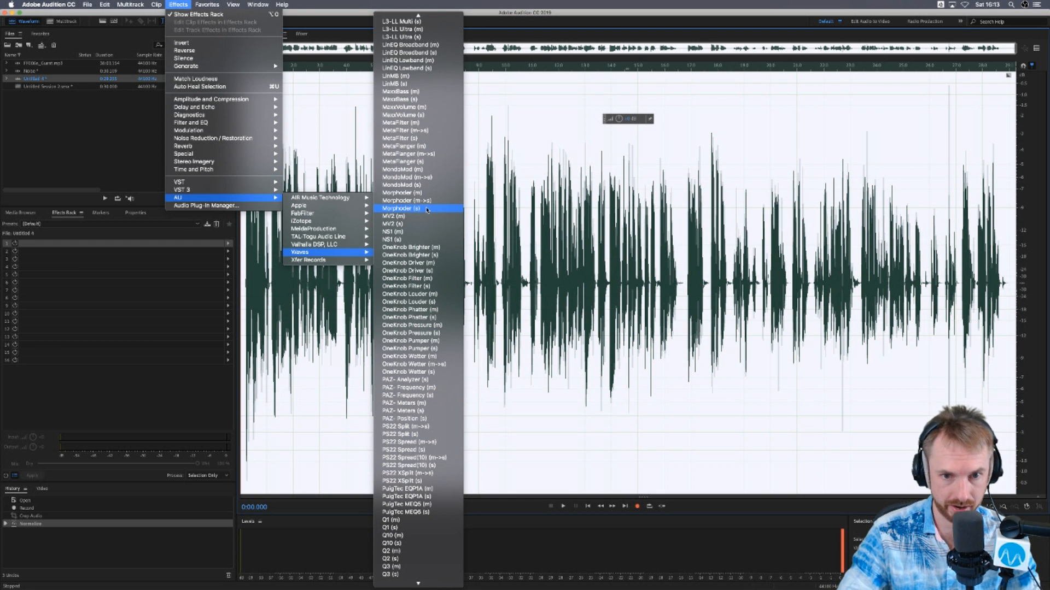
{"action": "left_click", "coordinate": [427, 210]}
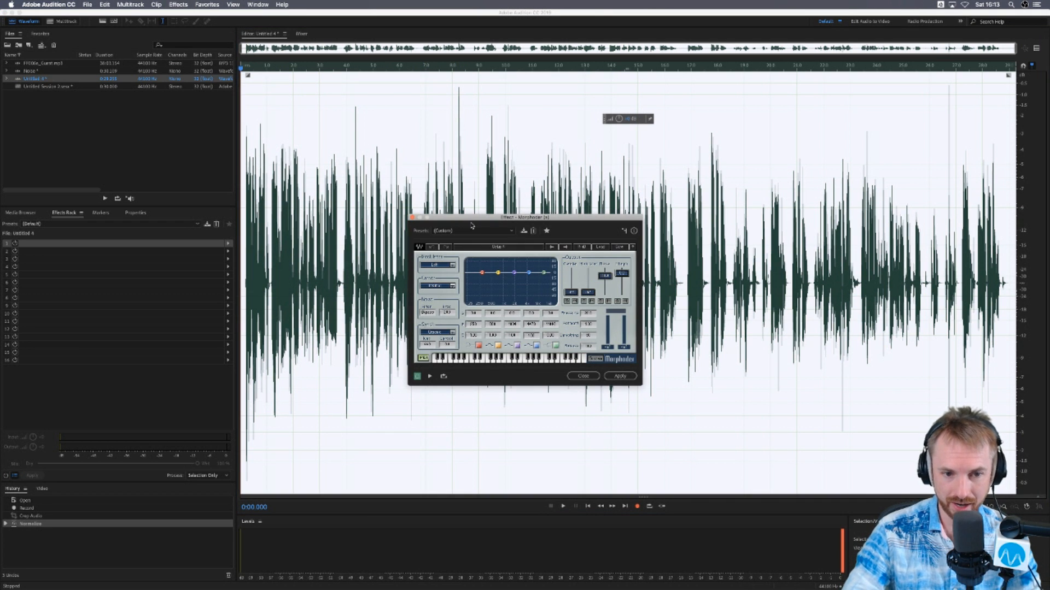
- Preview Untitled 4 with the Morphoder's Breathy preset, and load the Robbie preset
{"action": "left_click", "coordinate": [472, 230]}
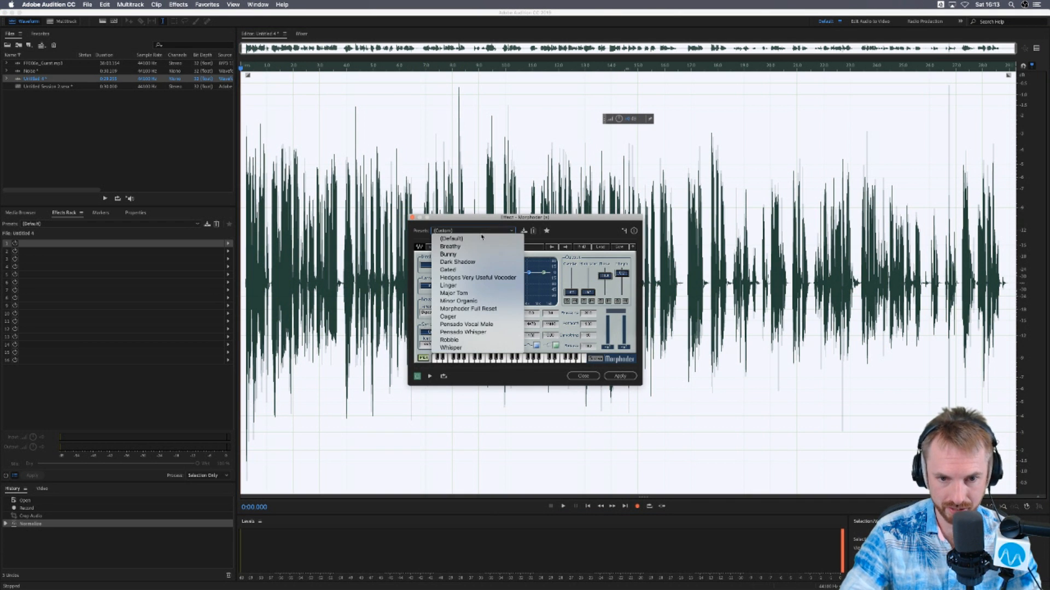
{"action": "left_click", "coordinate": [474, 247]}
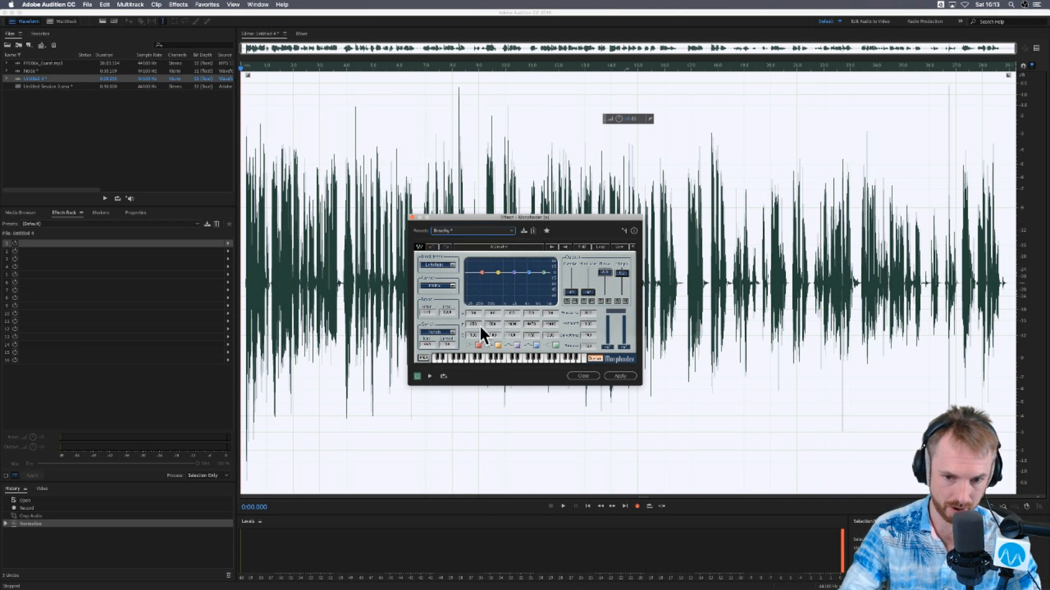
{"action": "key", "text": "space"}
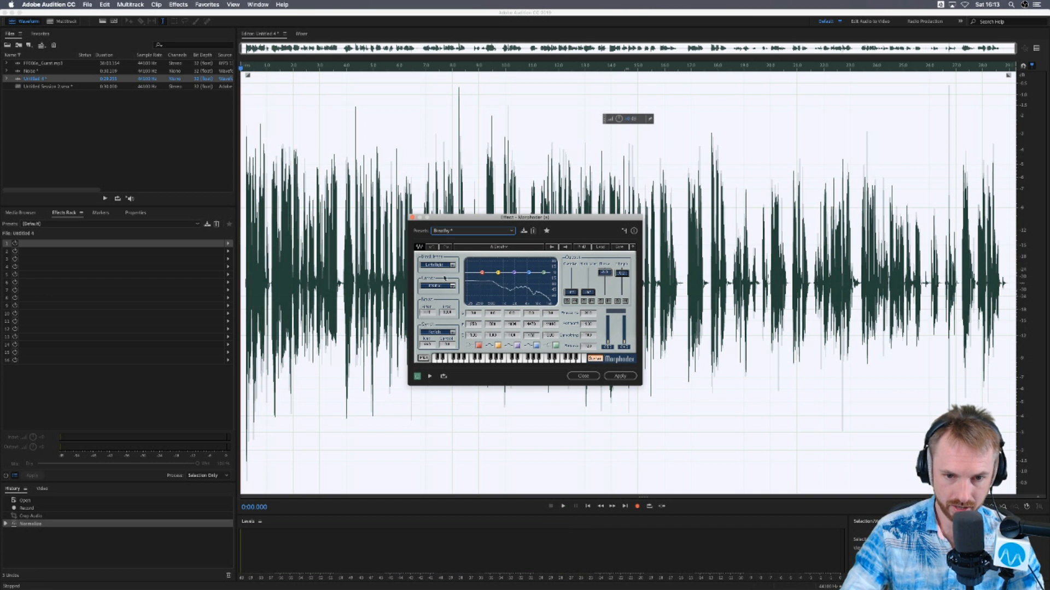
{"action": "left_click", "coordinate": [441, 232]}
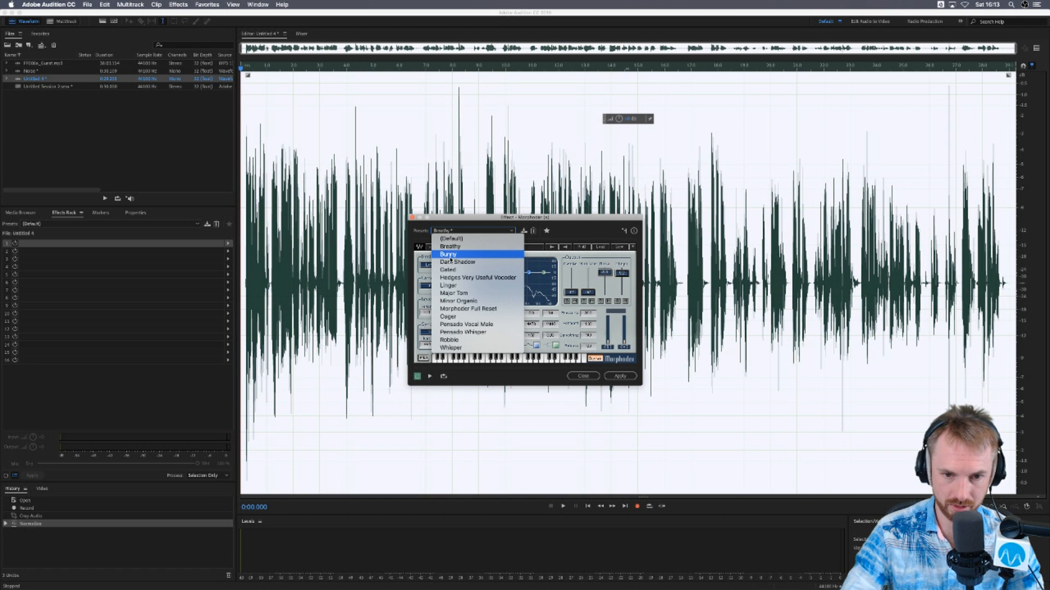
{"action": "left_click", "coordinate": [449, 339]}
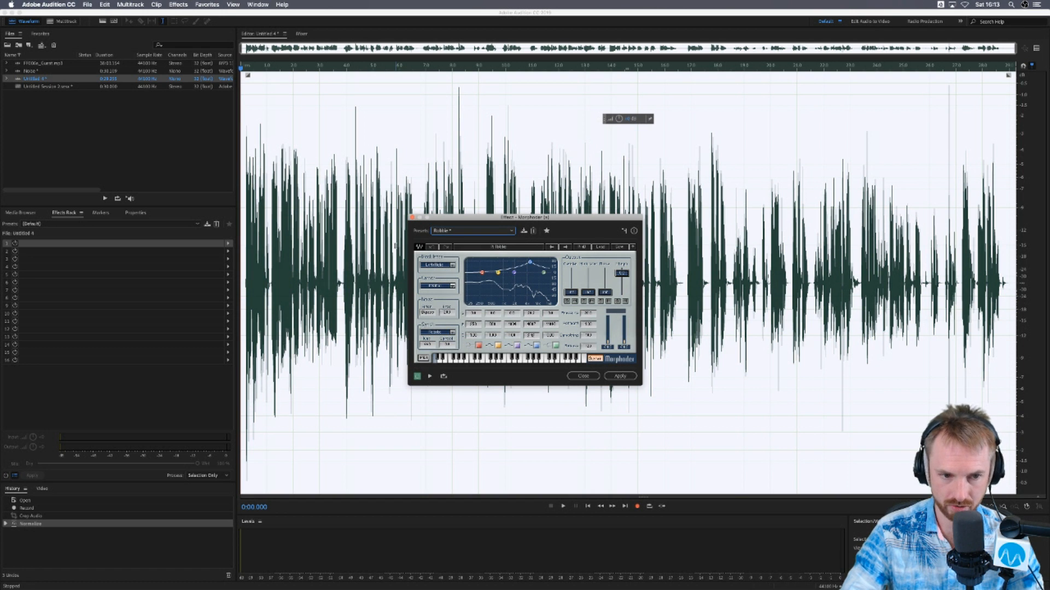
- Preview Untitled 4 through the Morphoder's Robbie, Major Tom and Bunny presets, and close the effect without applying it
{"action": "key", "text": "space"}
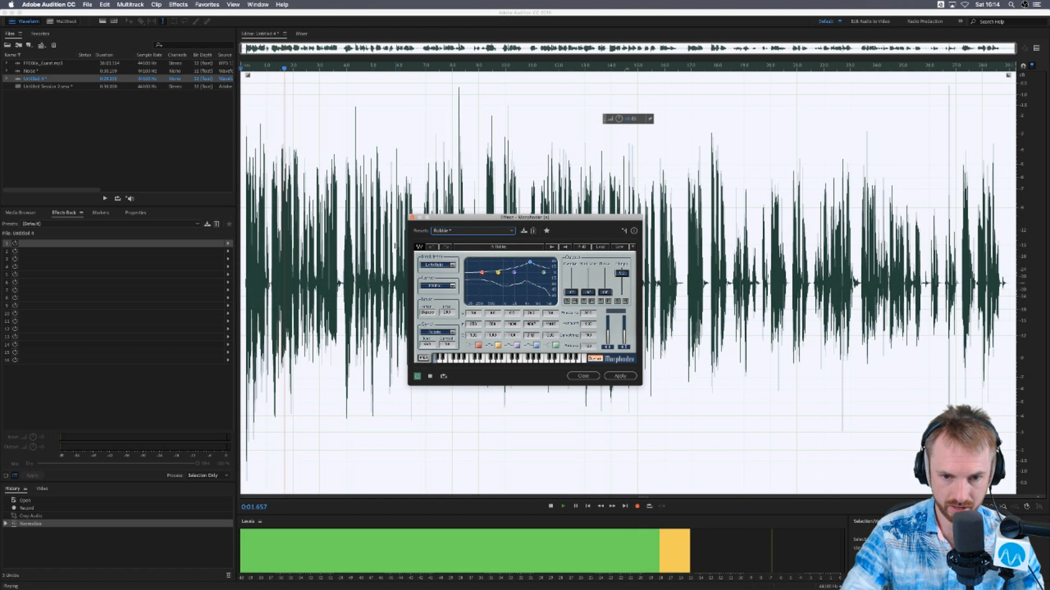
{"action": "left_click", "coordinate": [462, 234]}
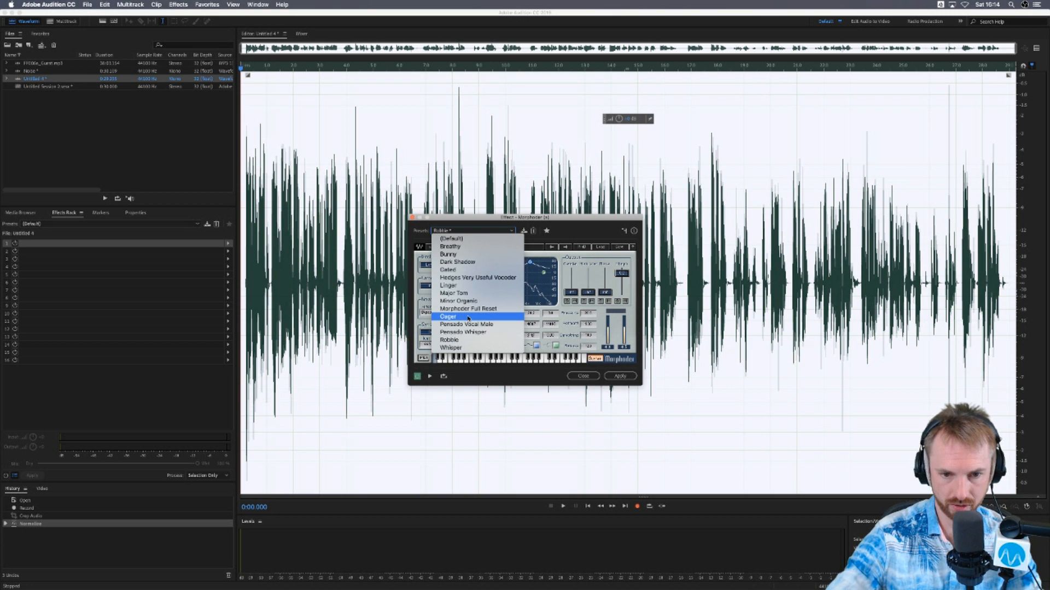
{"action": "left_click", "coordinate": [466, 294]}
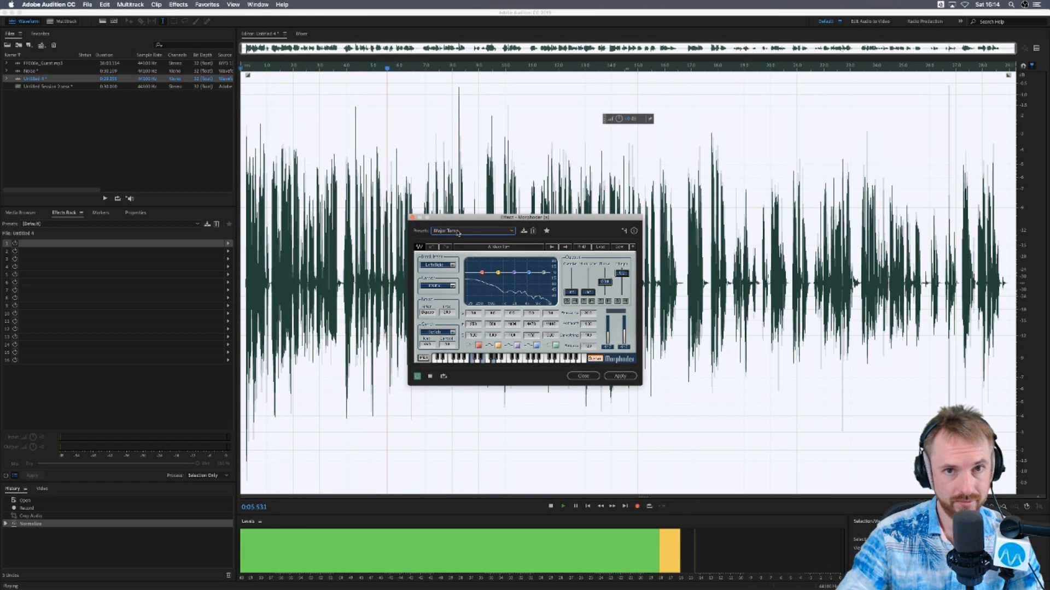
{"action": "left_click", "coordinate": [458, 232]}
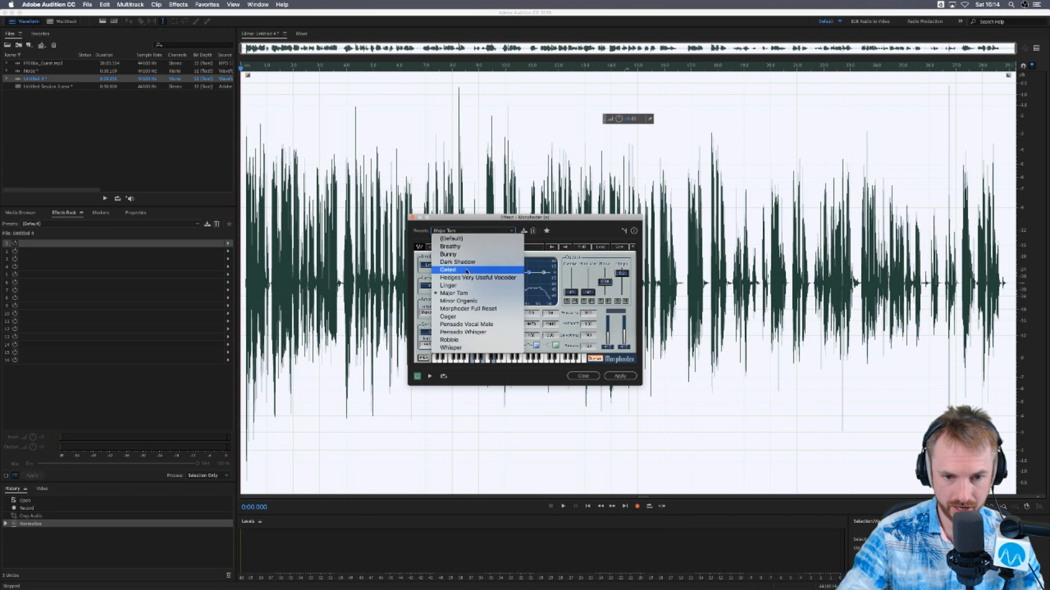
{"action": "left_click", "coordinate": [465, 255]}
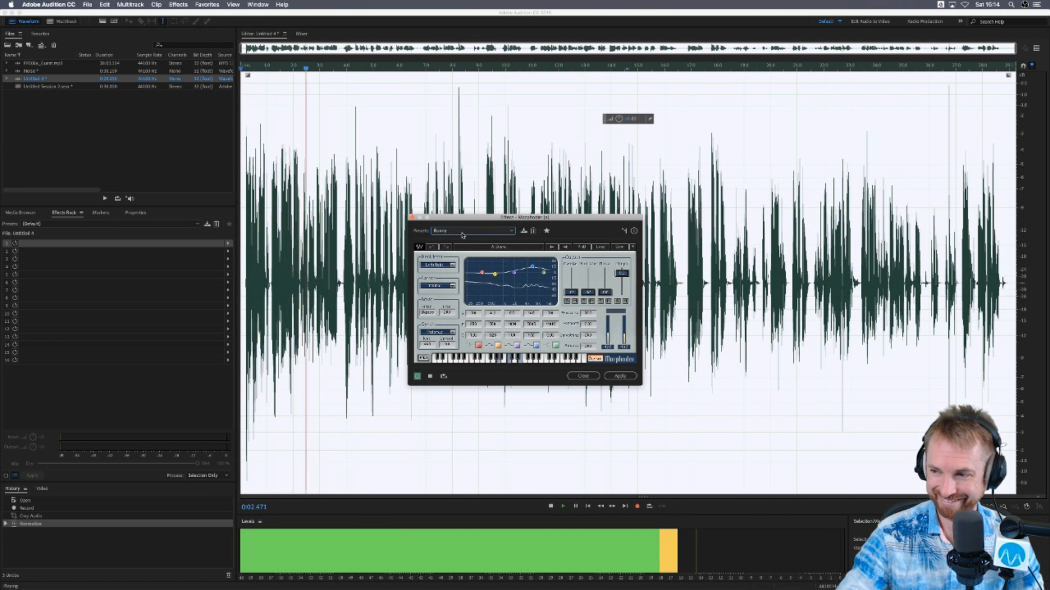
{"action": "left_click", "coordinate": [583, 376]}
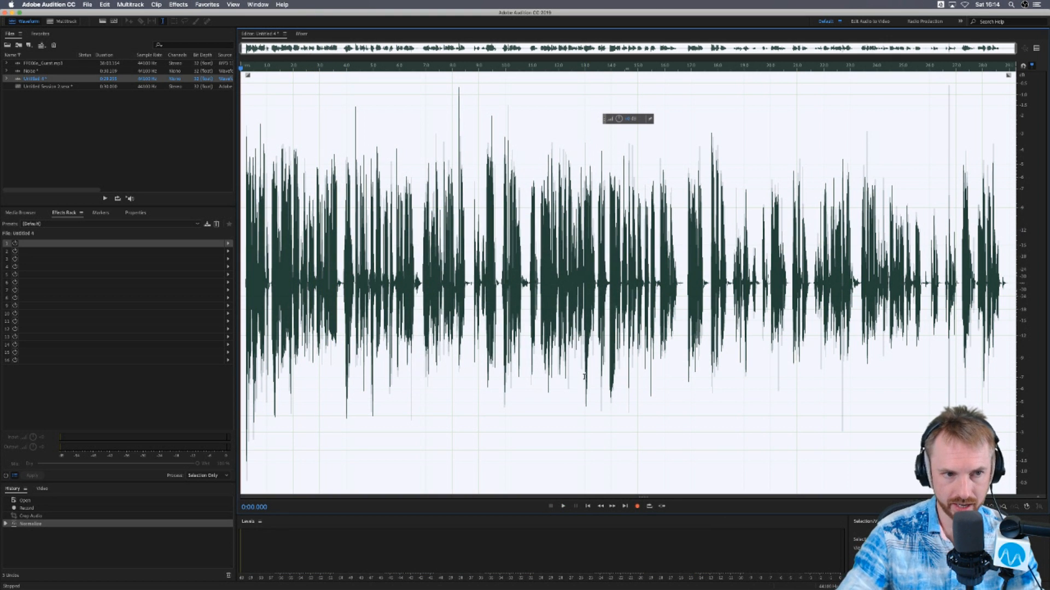
- Record a short voice clip at the end of Untitled 4 and select it from about 29.9 s to the end
{"action": "left_click", "coordinate": [1010, 275]}
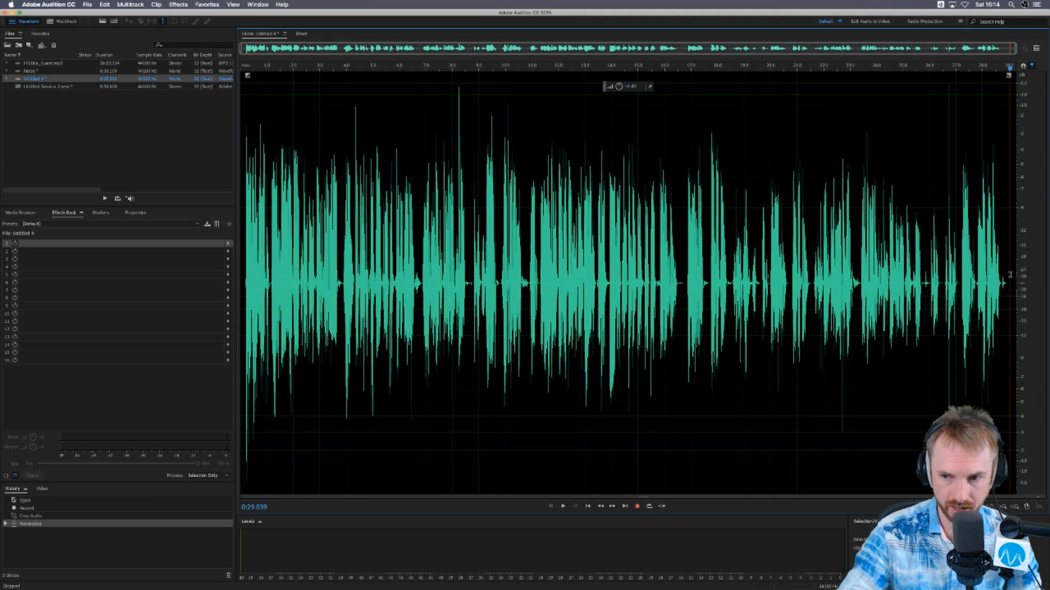
{"action": "left_click", "coordinate": [635, 507]}
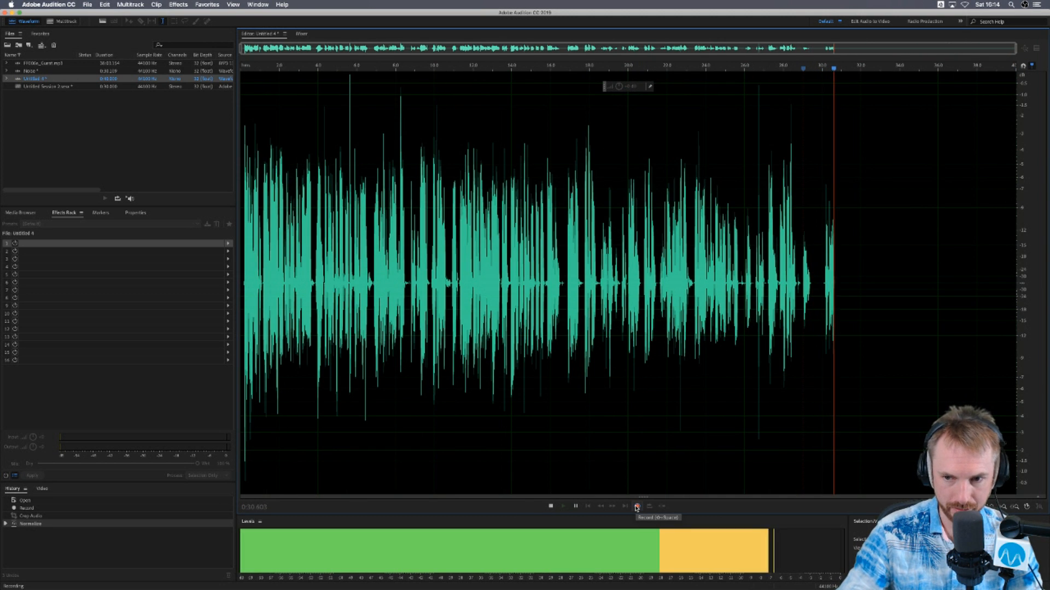
{"action": "key", "text": "space"}
{"action": "left_click_drag", "start_coordinate": [970, 270], "coordinate": [1007, 269]}
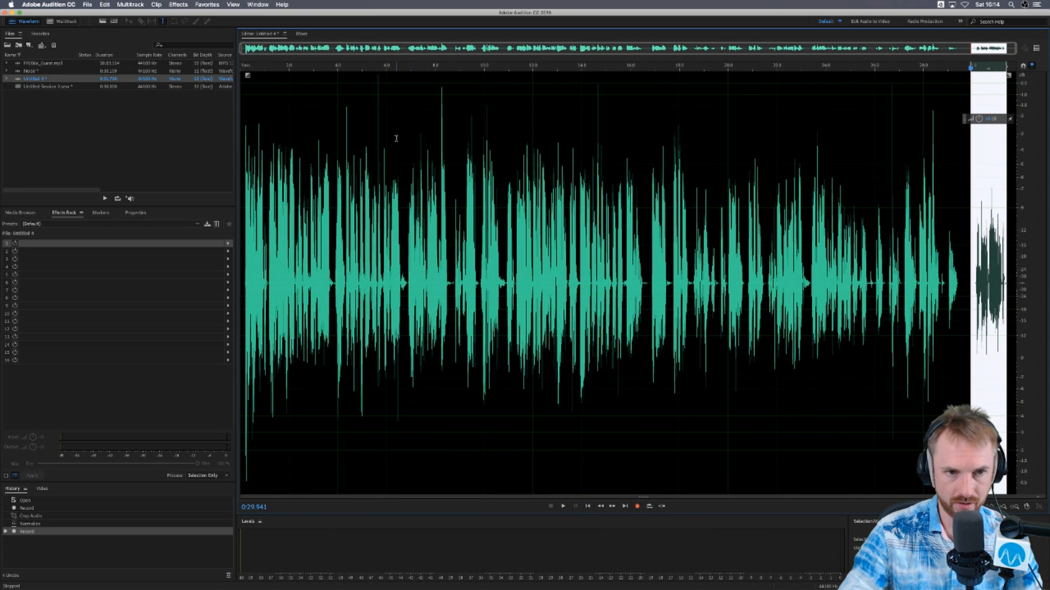
- Find the Waves AU effect Morphoder (m) and open it on the selected voice clip
{"action": "left_click", "coordinate": [178, 4]}
{"action": "mouse_move", "coordinate": [232, 198]}
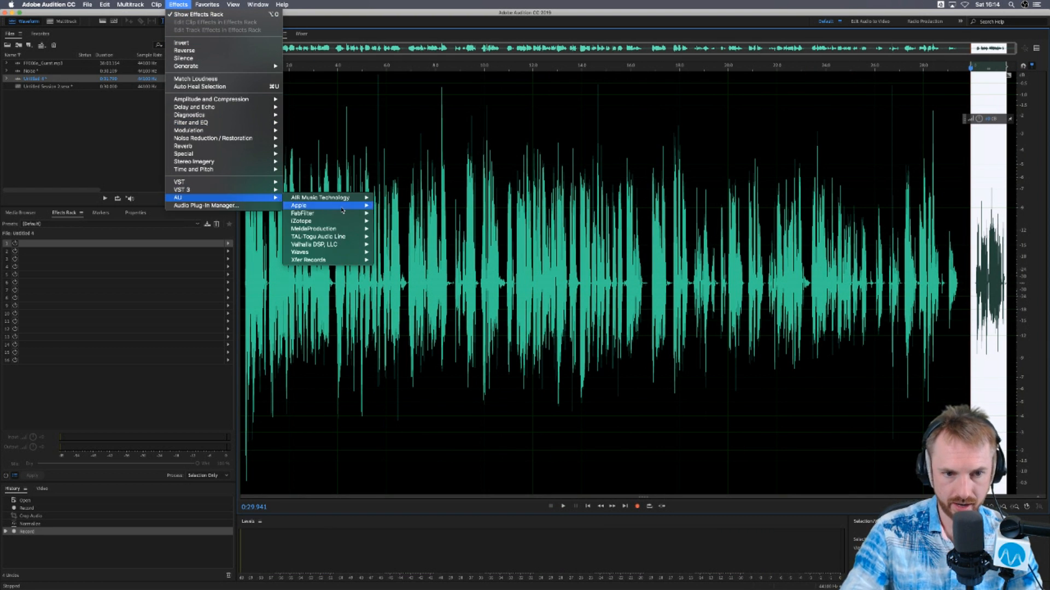
{"action": "mouse_move", "coordinate": [328, 221]}
{"action": "mouse_move", "coordinate": [346, 253]}
{"action": "scroll", "coordinate": [421, 303], "scroll_direction": "down", "scroll_amount": 10}
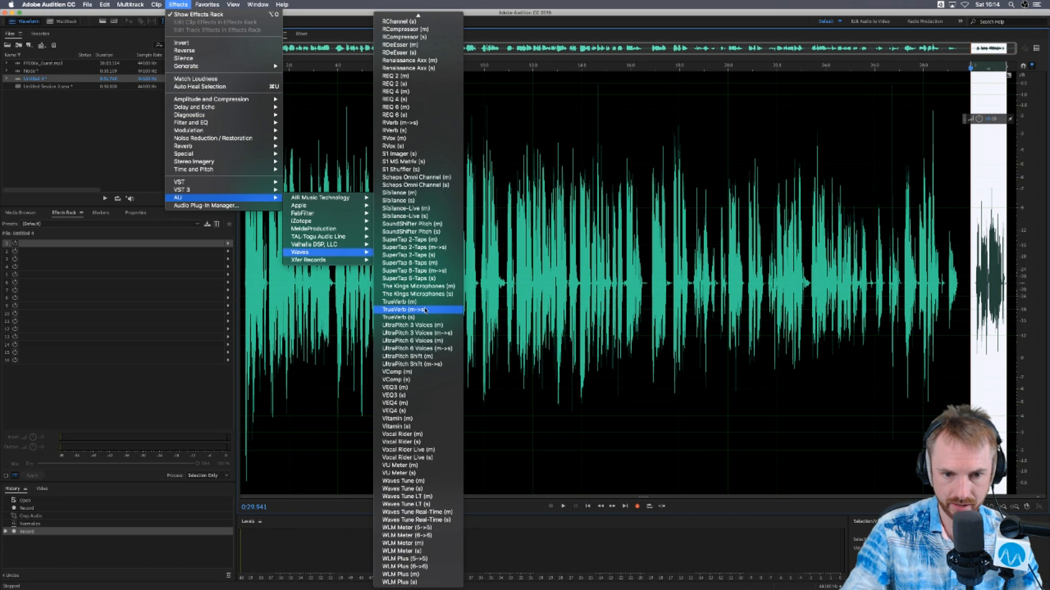
{"action": "scroll", "coordinate": [433, 149], "scroll_direction": "up", "scroll_amount": 10}
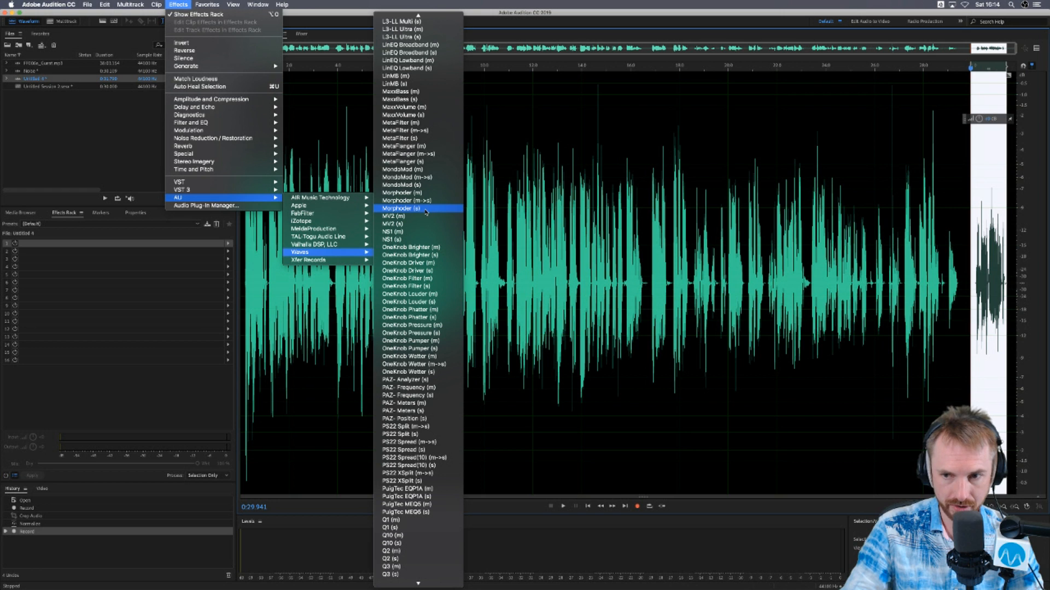
{"action": "left_click", "coordinate": [426, 193]}
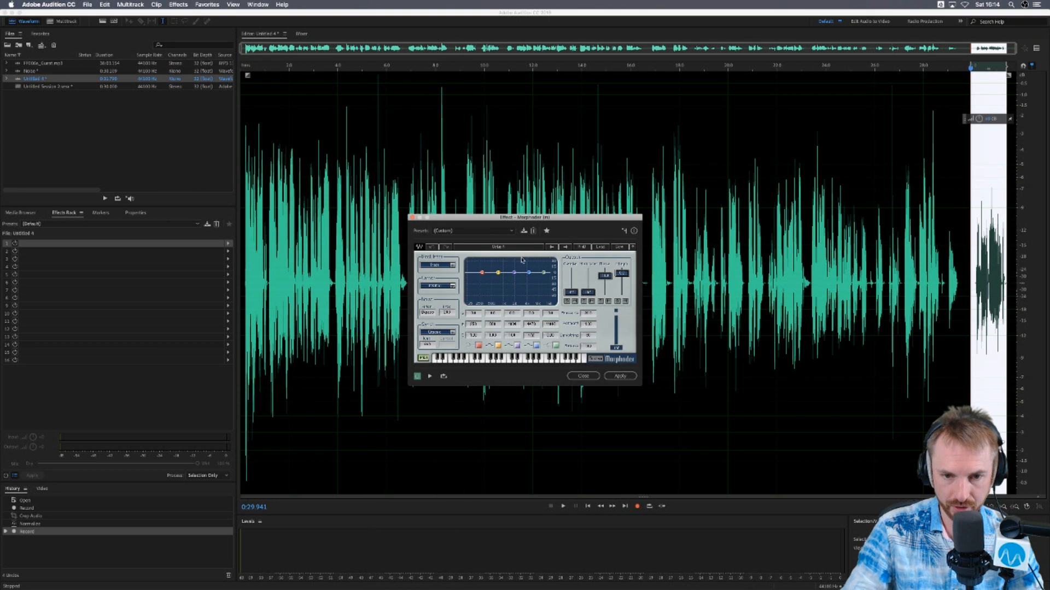
- Try the Minor Organic preset, apply the Major Tom preset to the selected clip, and amplify the processed clip
{"action": "left_click", "coordinate": [485, 232]}
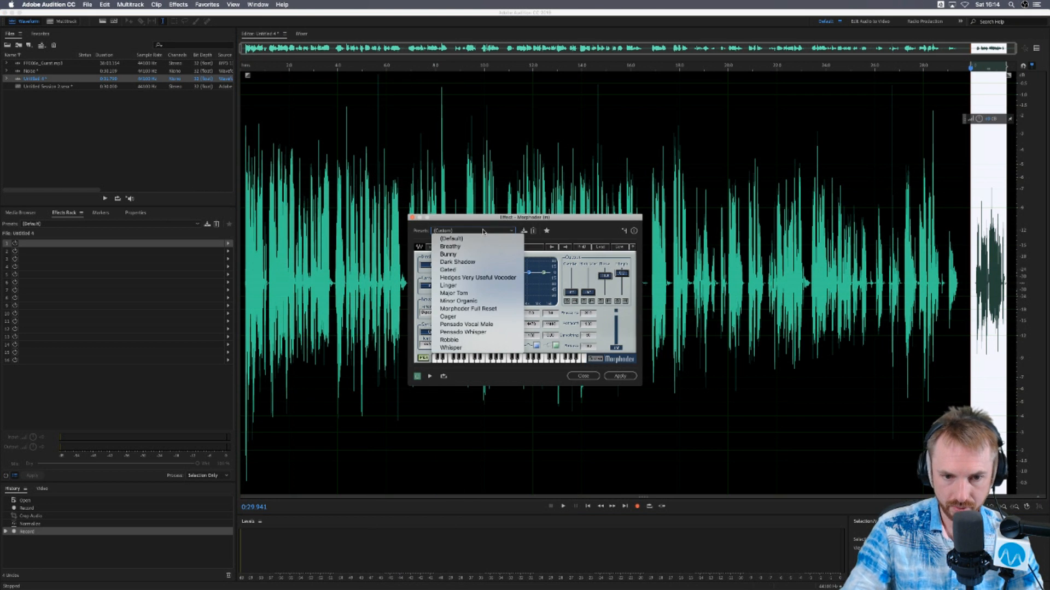
{"action": "left_click", "coordinate": [476, 301]}
{"action": "left_click", "coordinate": [468, 231]}
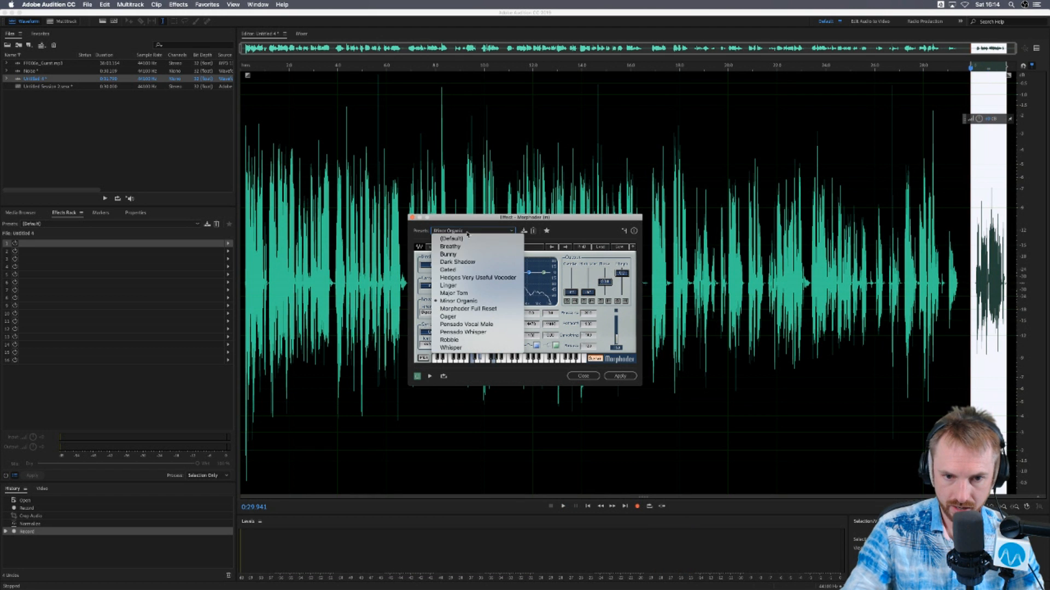
{"action": "left_click", "coordinate": [469, 293]}
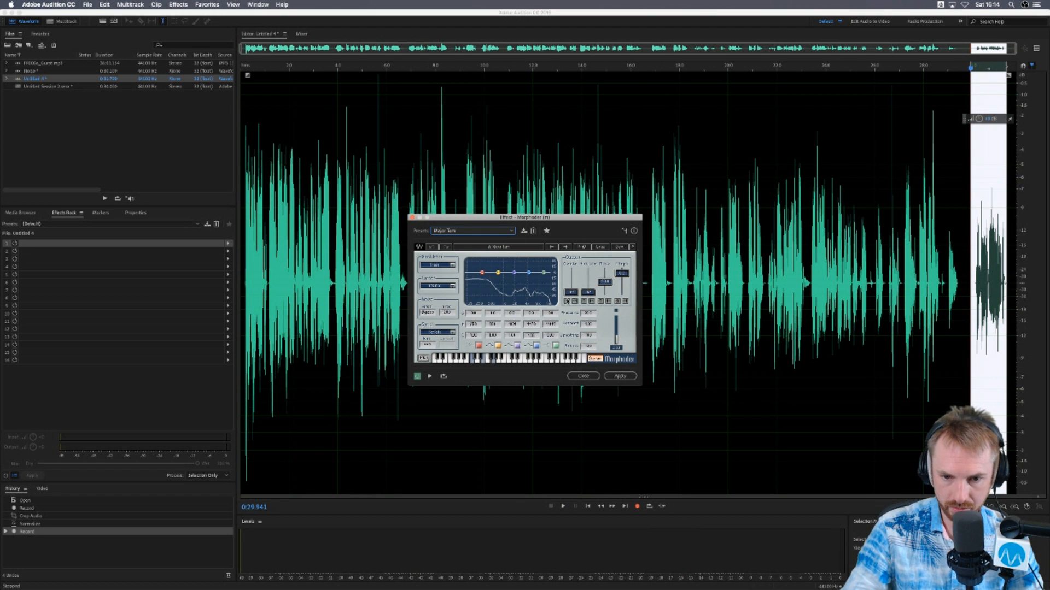
{"action": "left_click", "coordinate": [623, 377]}
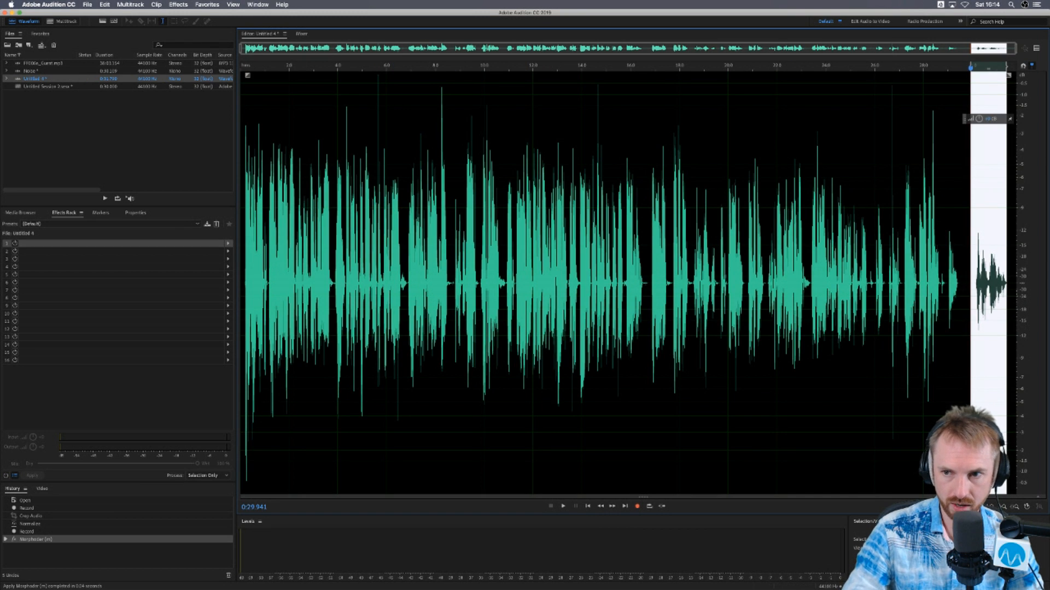
{"action": "left_click_drag", "start_coordinate": [984, 121], "coordinate": [982, 101]}
- Preview the selected clip through the Dynamics effect with its compressor enabled, and close the effect without applying it
{"action": "left_click", "coordinate": [178, 5]}
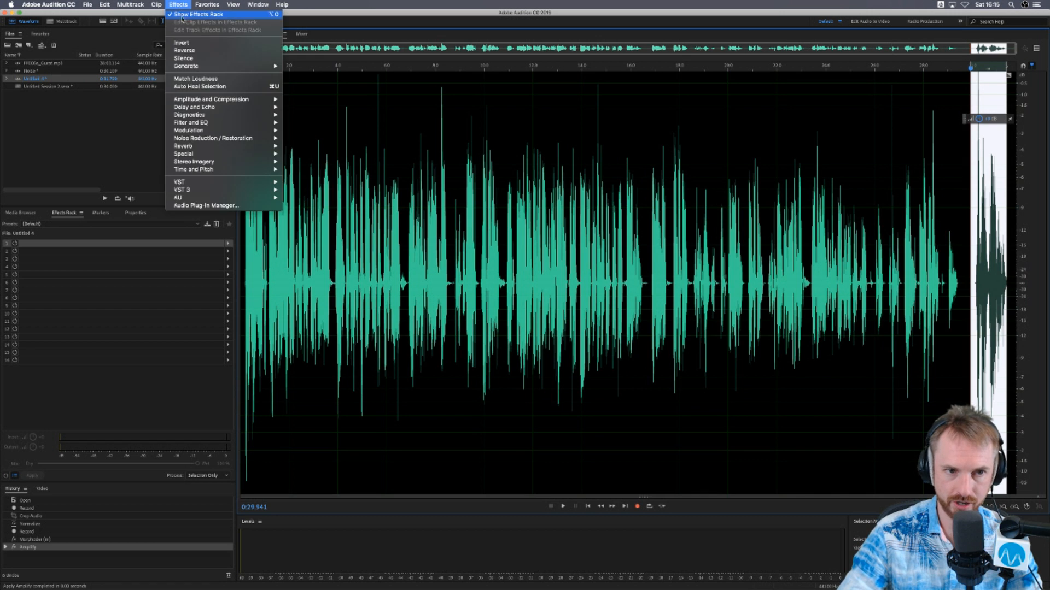
{"action": "mouse_move", "coordinate": [229, 99]}
{"action": "left_click", "coordinate": [330, 123]}
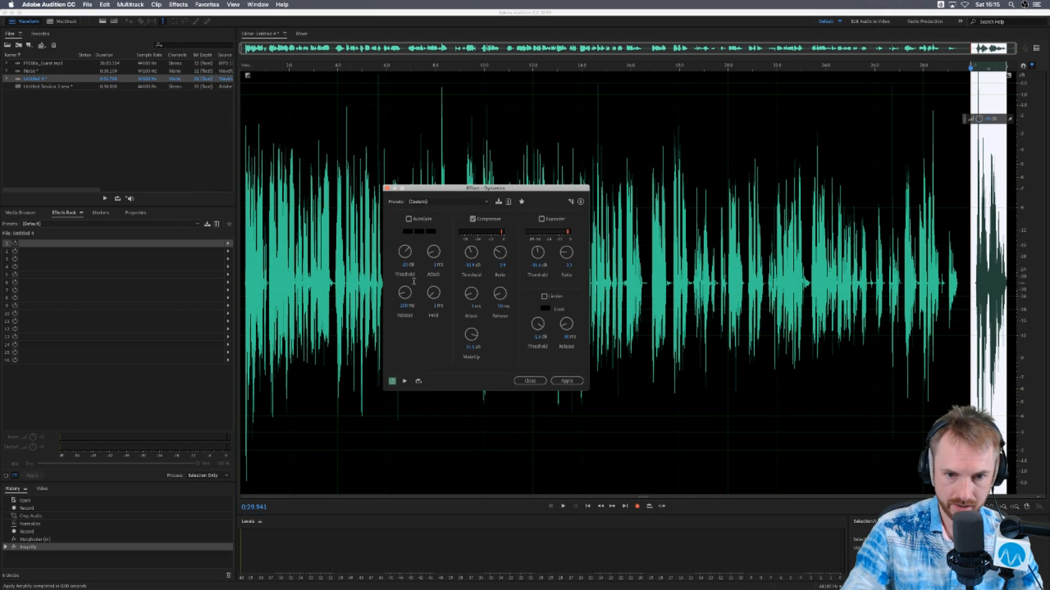
{"action": "key", "text": "space"}
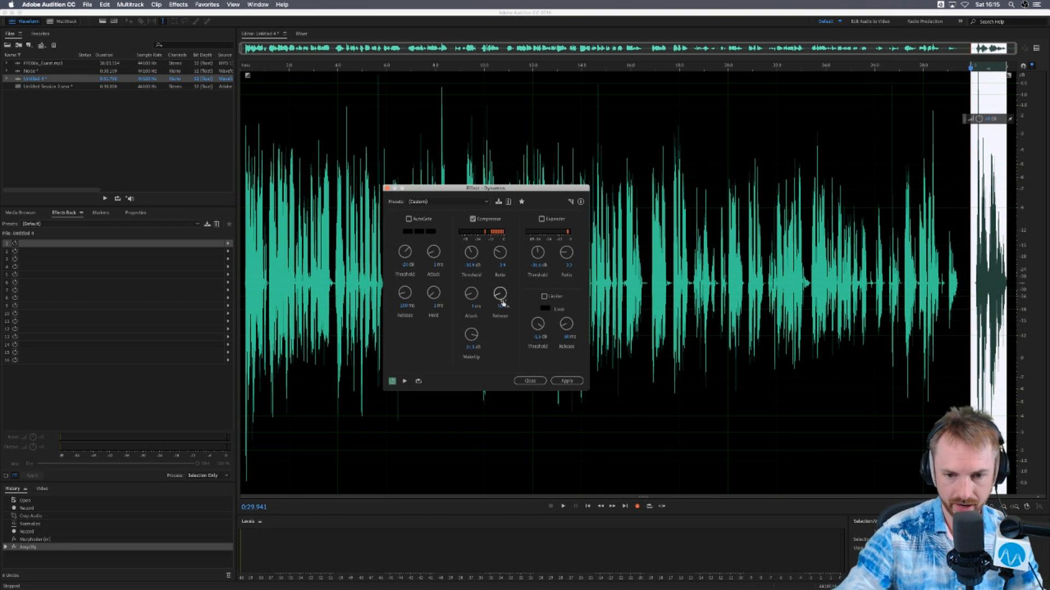
{"action": "left_click", "coordinate": [532, 382]}
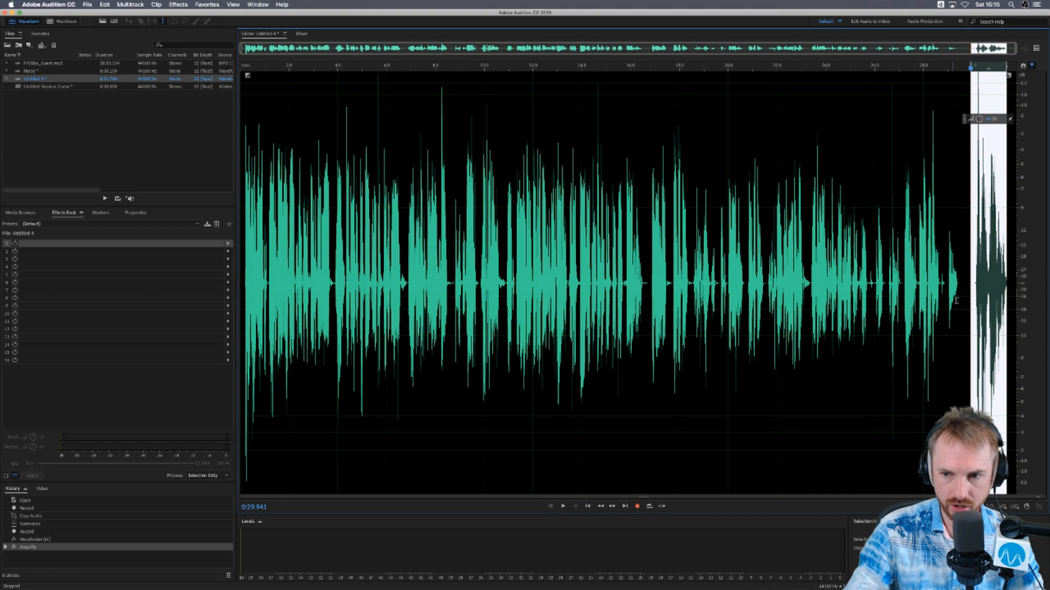
- Select about the first 29 seconds of Untitled 4 and open the Waves AU effect MetaFilter (m) on it
{"action": "left_click_drag", "start_coordinate": [946, 298], "coordinate": [67, 253]}
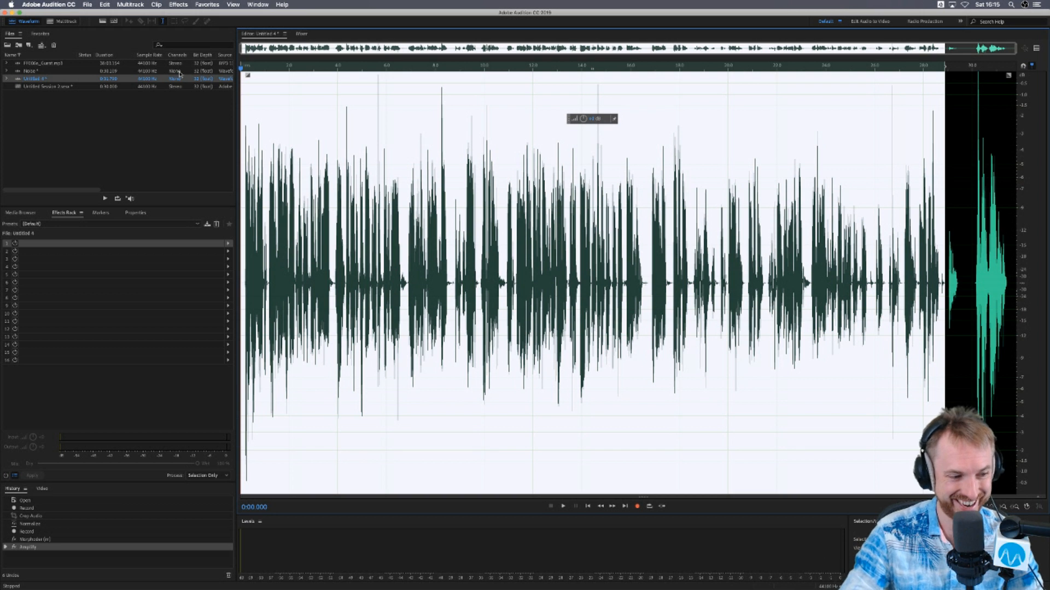
{"action": "left_click", "coordinate": [177, 5]}
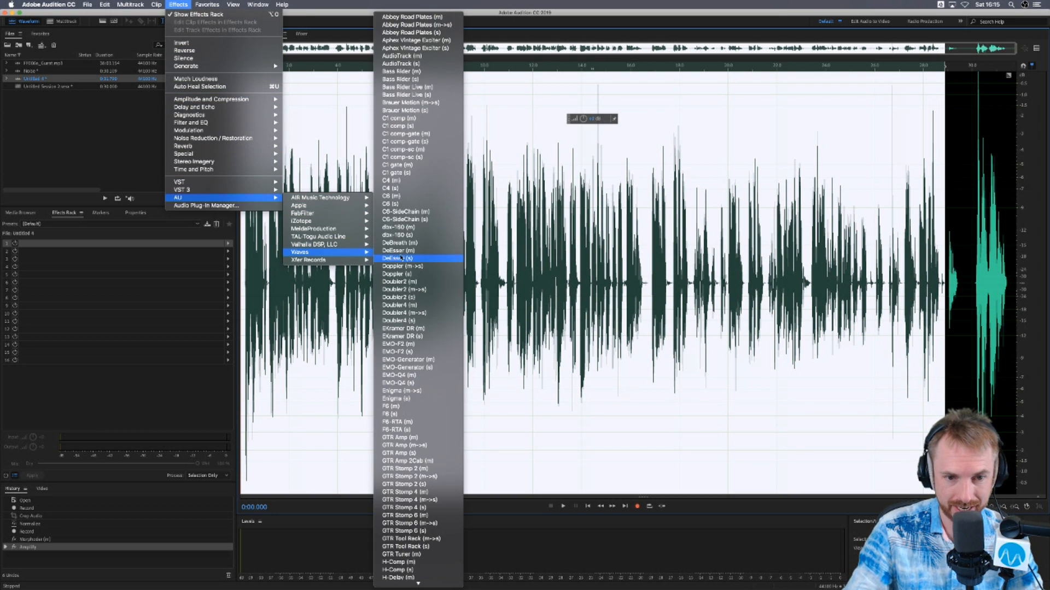
{"action": "scroll", "coordinate": [408, 311], "scroll_direction": "down", "scroll_amount": 3}
{"action": "scroll", "coordinate": [426, 222], "scroll_direction": "up", "scroll_amount": 5}
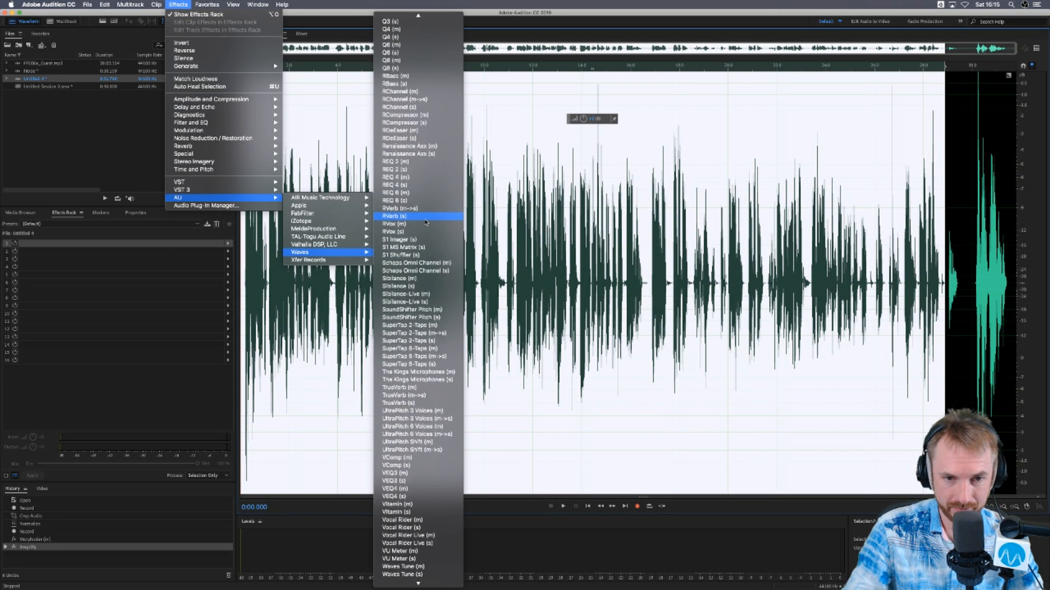
{"action": "scroll", "coordinate": [426, 222], "scroll_direction": "up", "scroll_amount": 7}
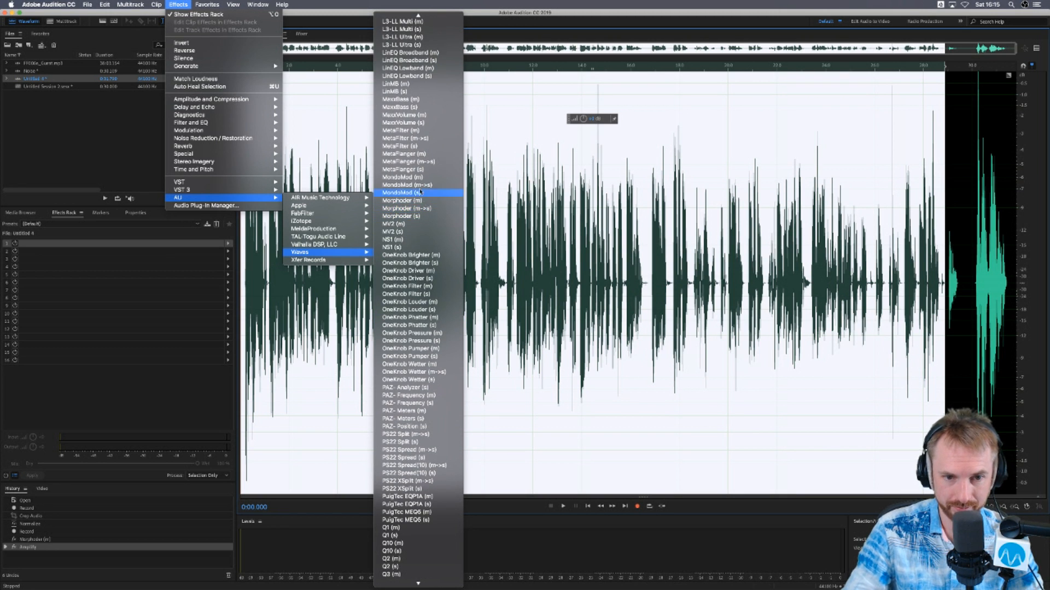
{"action": "left_click", "coordinate": [410, 131]}
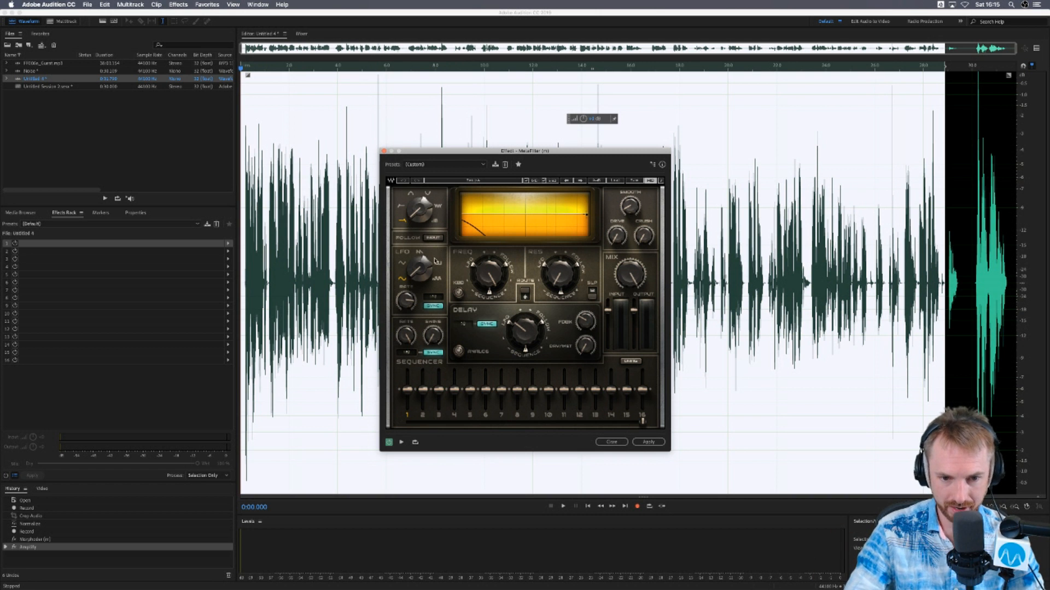
- Preview the selection through MetaFilter, lower several sequencer steps including 2 and 6, and play it again
{"action": "key", "text": "space"}
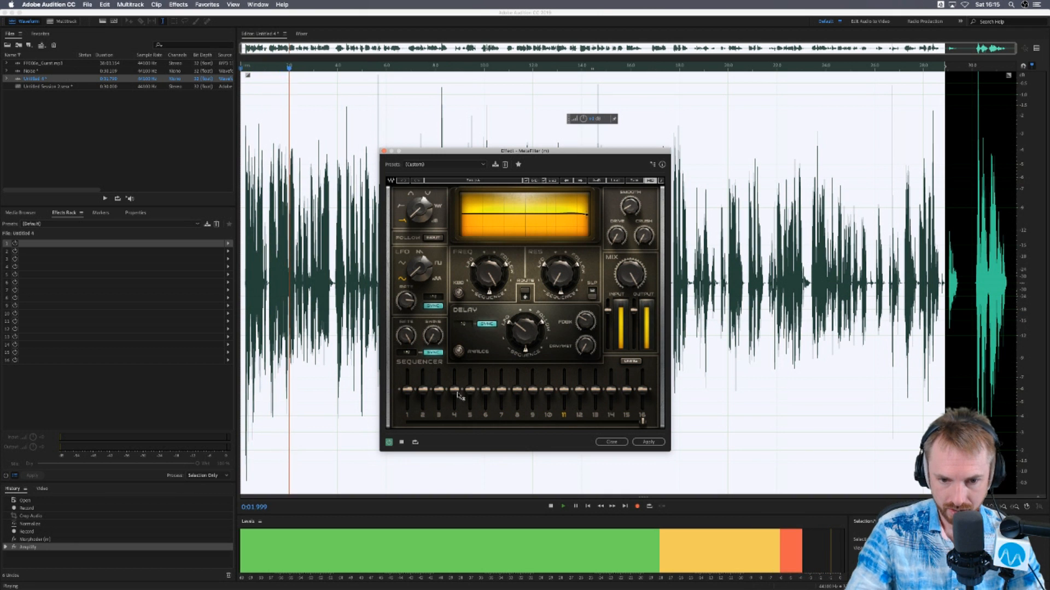
{"action": "key", "text": "space"}
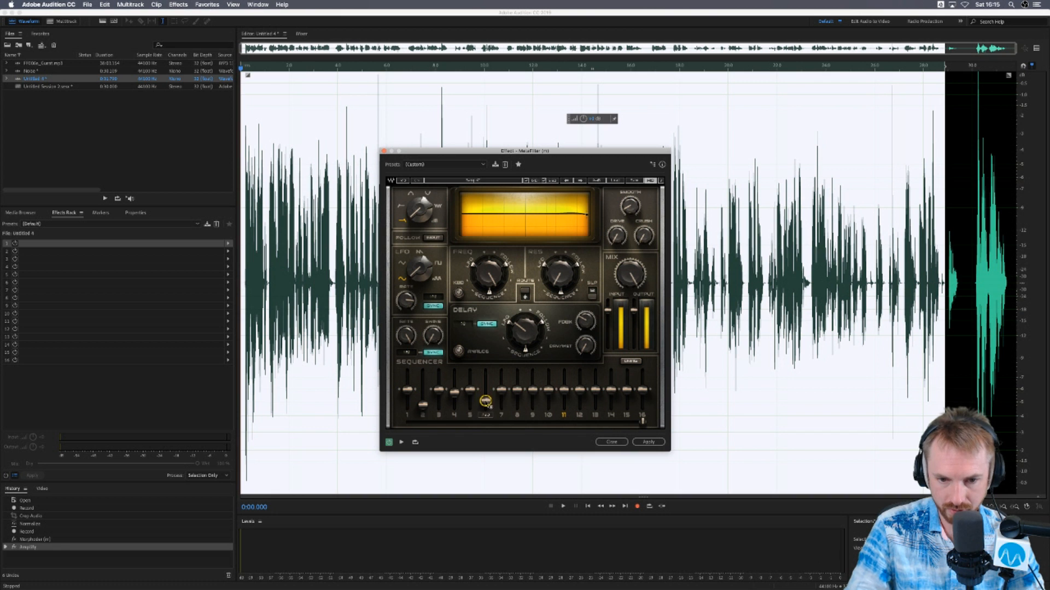
{"action": "key", "text": "space"}
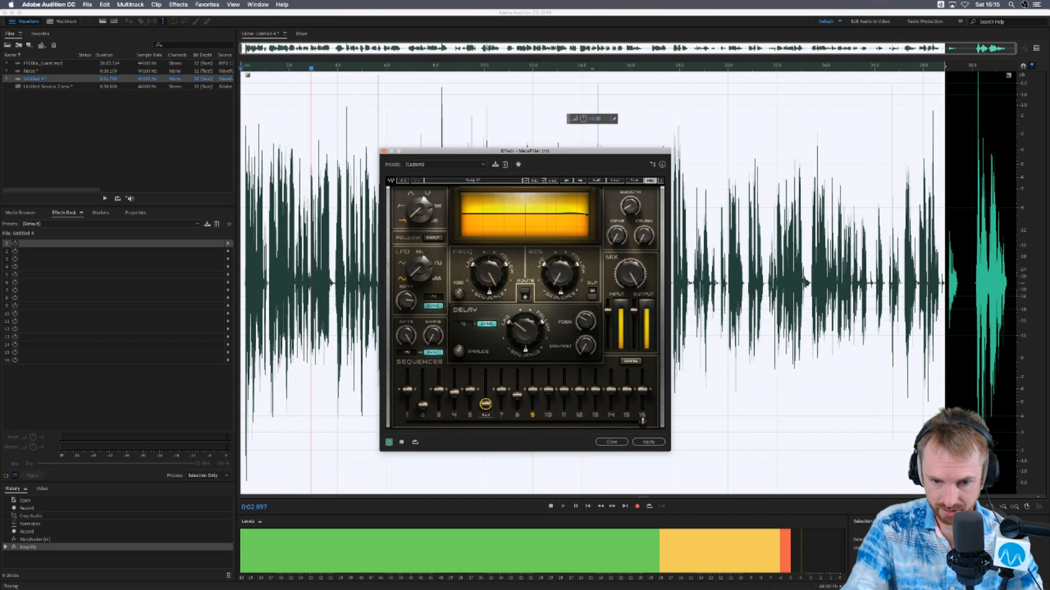
- Adjust MetaFilter's Freq control, preview the change, and close the effect without applying it
{"action": "key", "text": "space"}
{"action": "left_click_drag", "start_coordinate": [492, 271], "coordinate": [493, 317]}
{"action": "key", "text": "space"}
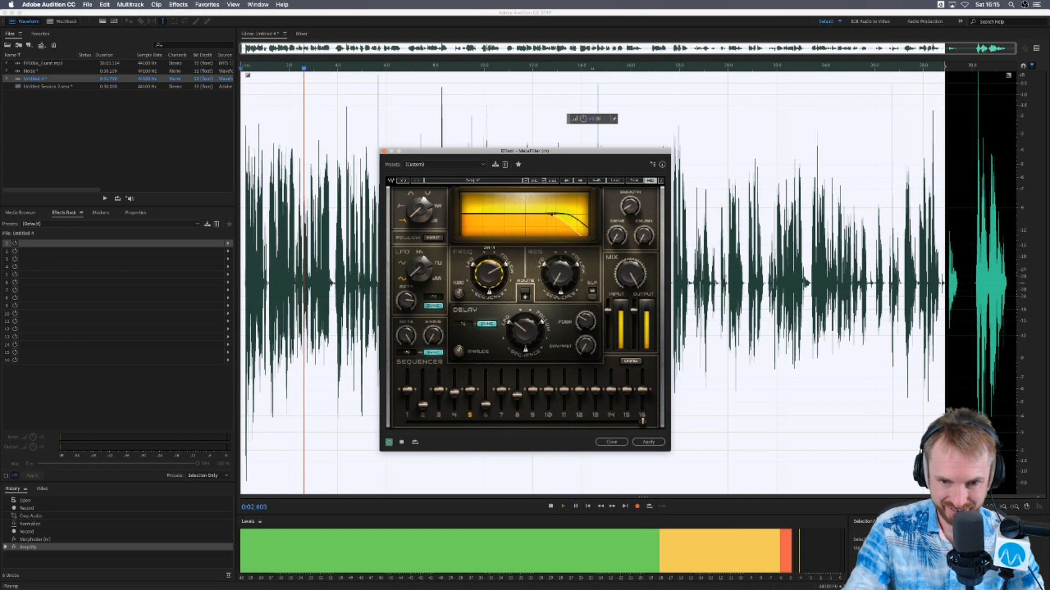
{"action": "key", "text": "space"}
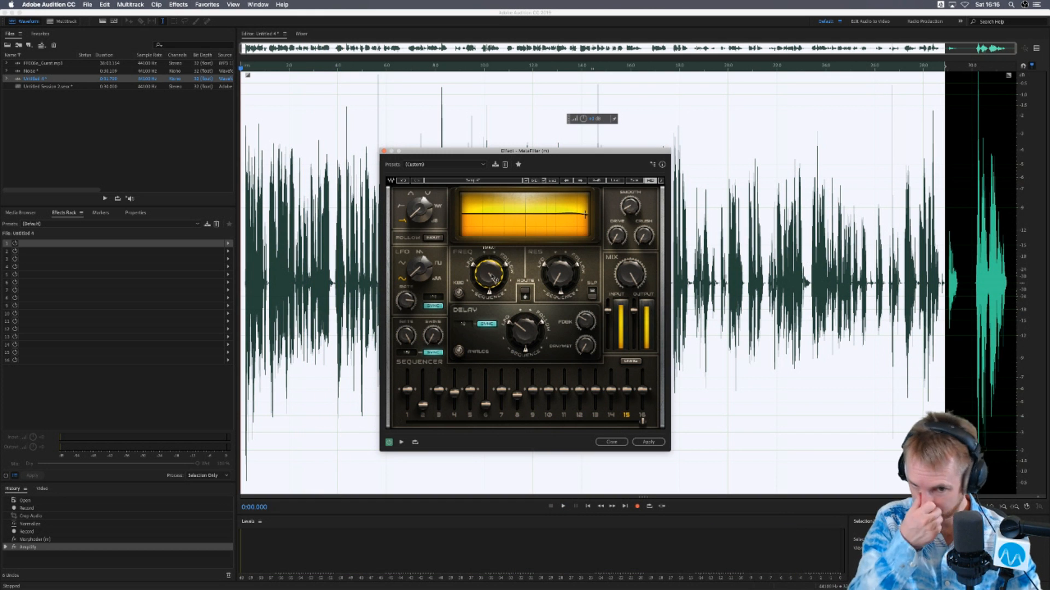
{"action": "left_click", "coordinate": [600, 441]}
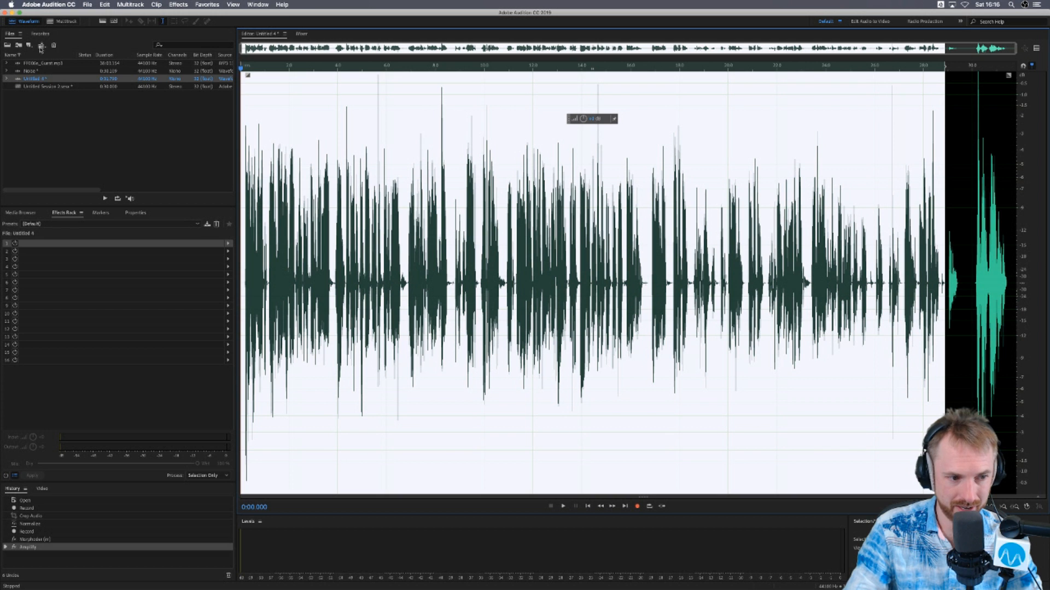
- Open the highlighted BED music file from the Pop folder in the waveform editor and play it briefly
{"action": "left_click", "coordinate": [20, 212]}
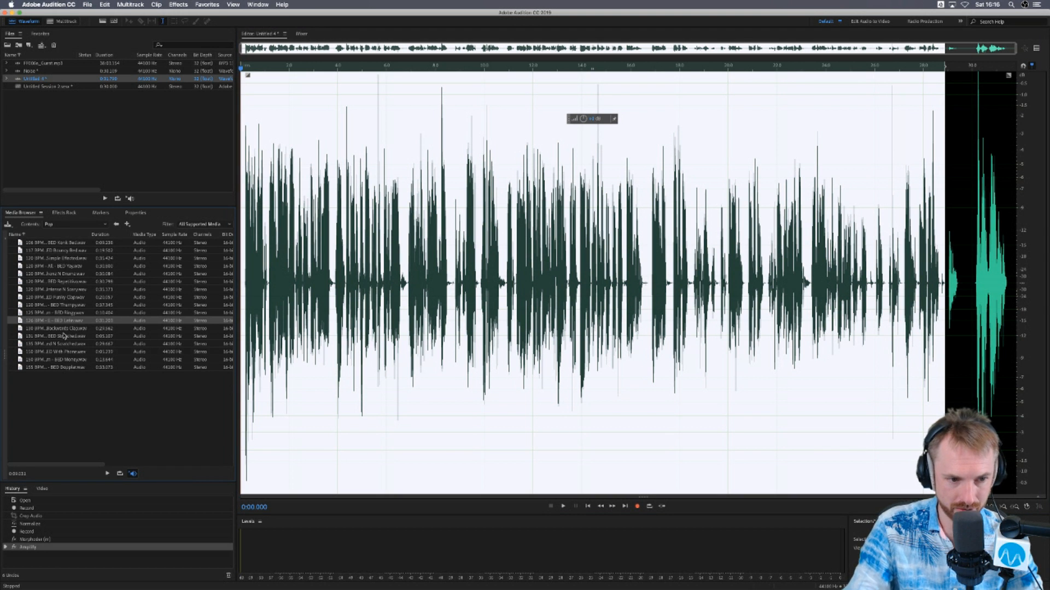
{"action": "left_click_drag", "start_coordinate": [372, 281], "coordinate": [372, 280]}
{"action": "key", "text": "space"}
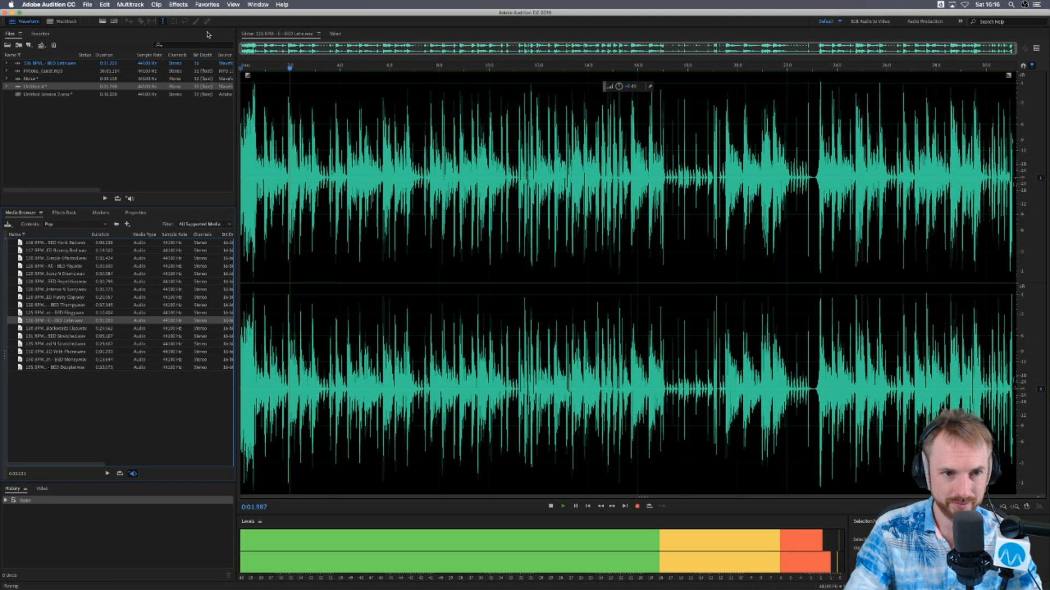
- Open the Waves AU effect MetaFilter (s) on the BED music file
{"action": "left_click", "coordinate": [178, 4]}
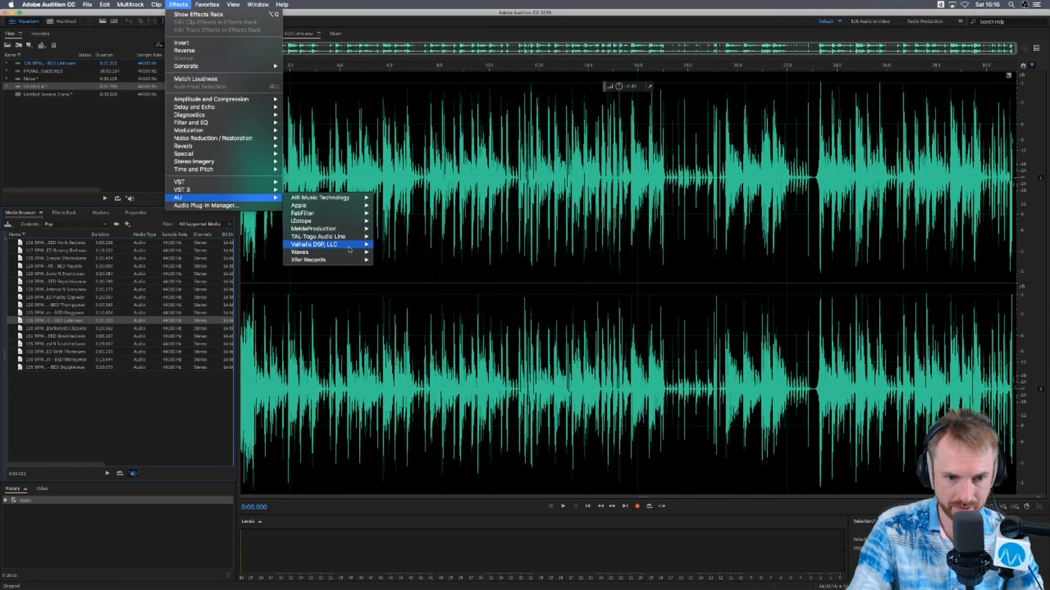
{"action": "mouse_move", "coordinate": [351, 254]}
{"action": "scroll", "coordinate": [419, 267], "scroll_direction": "down", "scroll_amount": 15}
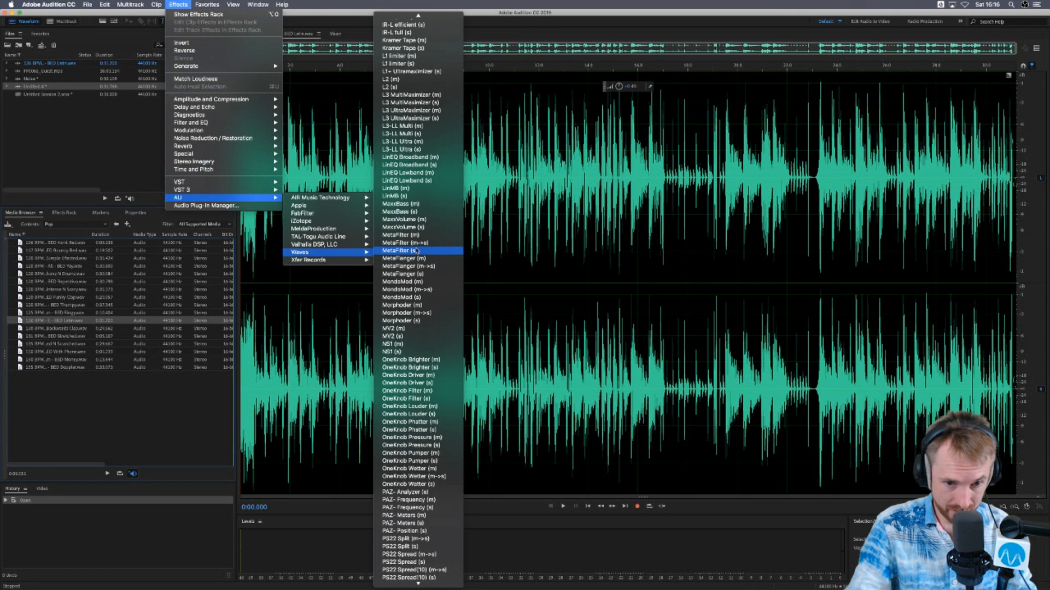
{"action": "left_click", "coordinate": [416, 251]}
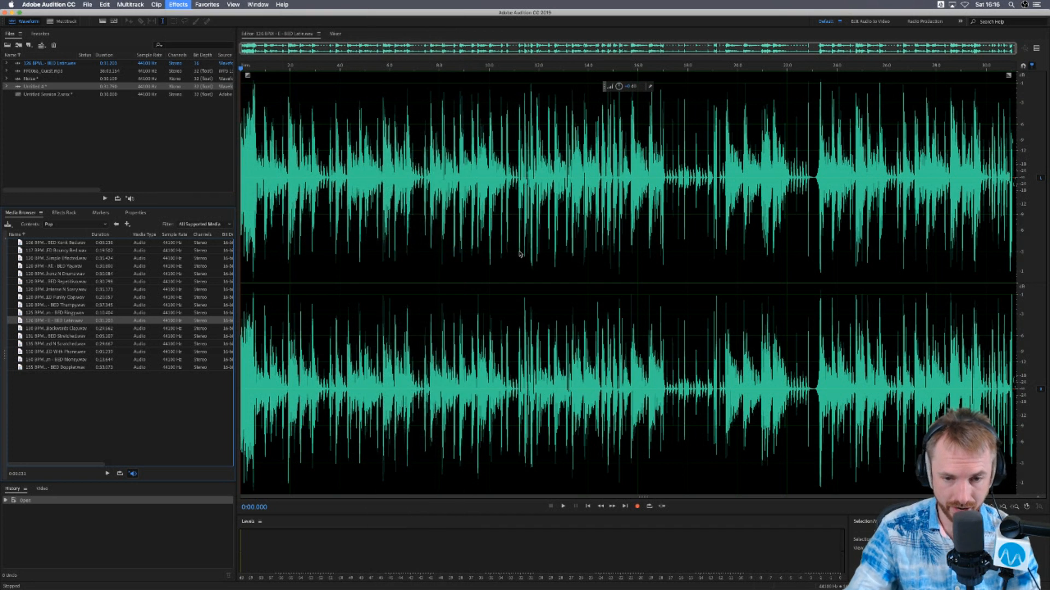
- Preview the music through MetaFilter while reshaping sequencer steps between 2 and 6 and raising the Freq control
{"action": "key", "text": "space"}
{"action": "left_click_drag", "start_coordinate": [422, 396], "coordinate": [485, 384]}
{"action": "mouse_move", "coordinate": [488, 274]}
{"action": "left_mouse_down"}
{"action": "mouse_move", "coordinate": [488, 304]}
{"action": "mouse_move", "coordinate": [489, 257]}
{"action": "left_mouse_up"}
{"action": "key", "text": "space"}
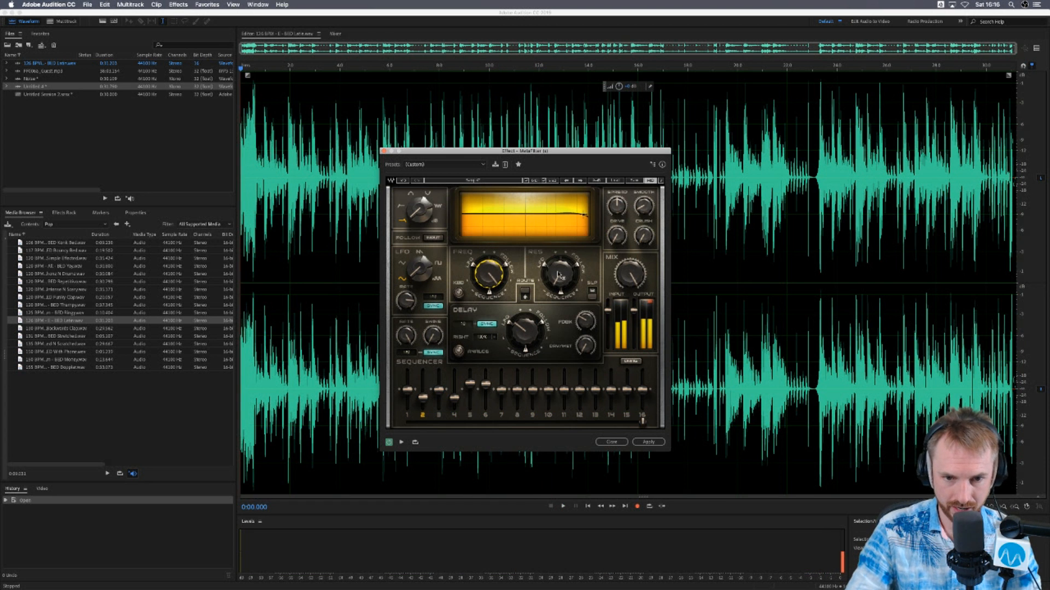
- Play the music again while raising MetaFilter's resonance and shifting the filter peak in the graph display
{"action": "key", "text": "space"}
{"action": "left_click_drag", "start_coordinate": [561, 278], "coordinate": [561, 270]}
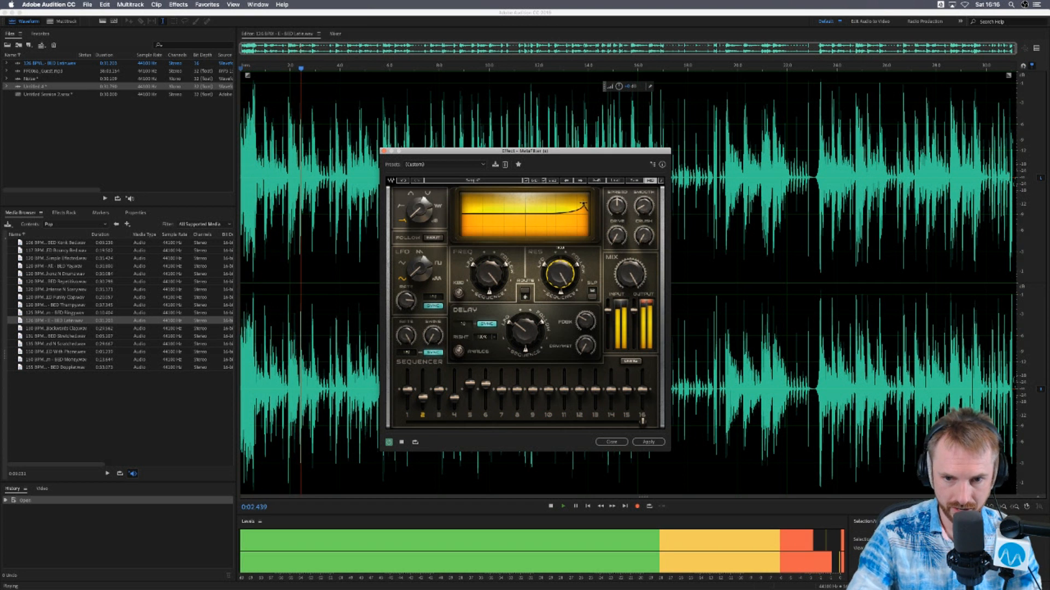
{"action": "mouse_move", "coordinate": [577, 217]}
{"action": "left_mouse_down"}
{"action": "mouse_move", "coordinate": [503, 207]}
{"action": "mouse_move", "coordinate": [579, 204]}
{"action": "left_mouse_up"}
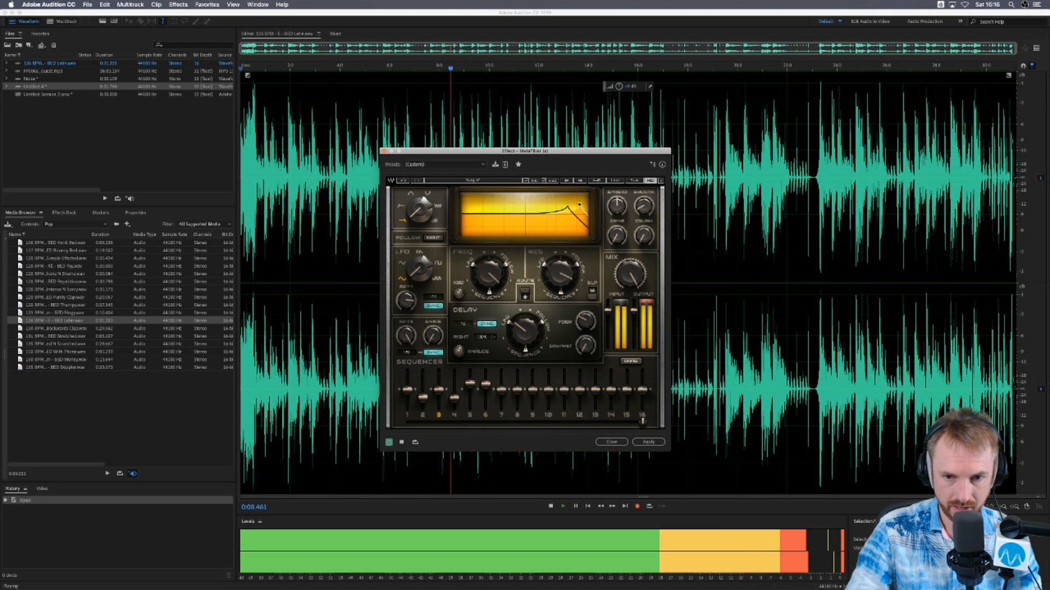
{"action": "key", "text": "space"}
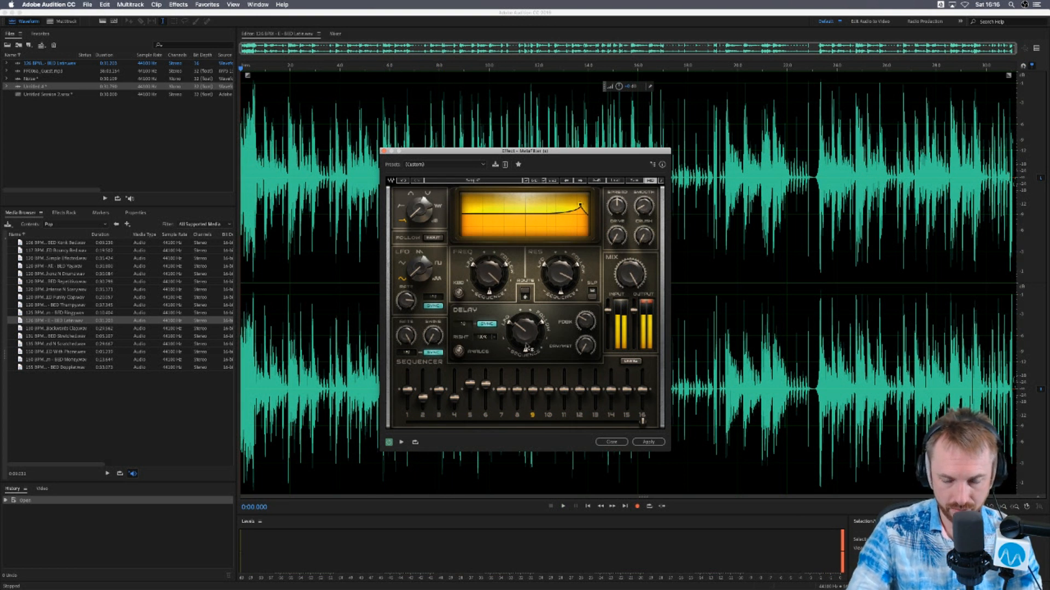
- Preview the music while adjusting MetaFilter's delay settings, and switch the delay to Analog
{"action": "key", "text": "space"}
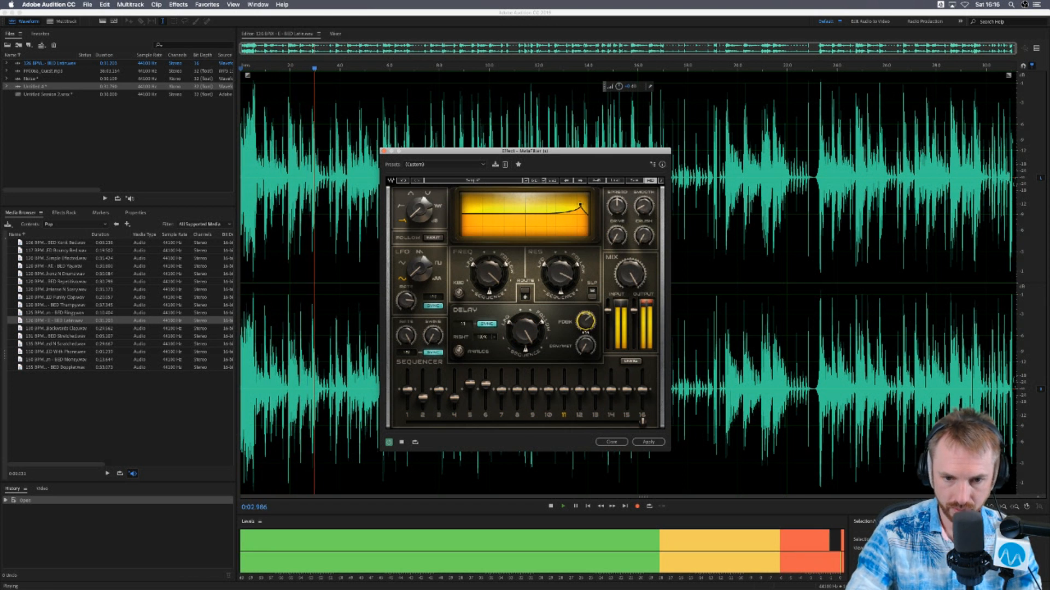
{"action": "left_click", "coordinate": [459, 351]}
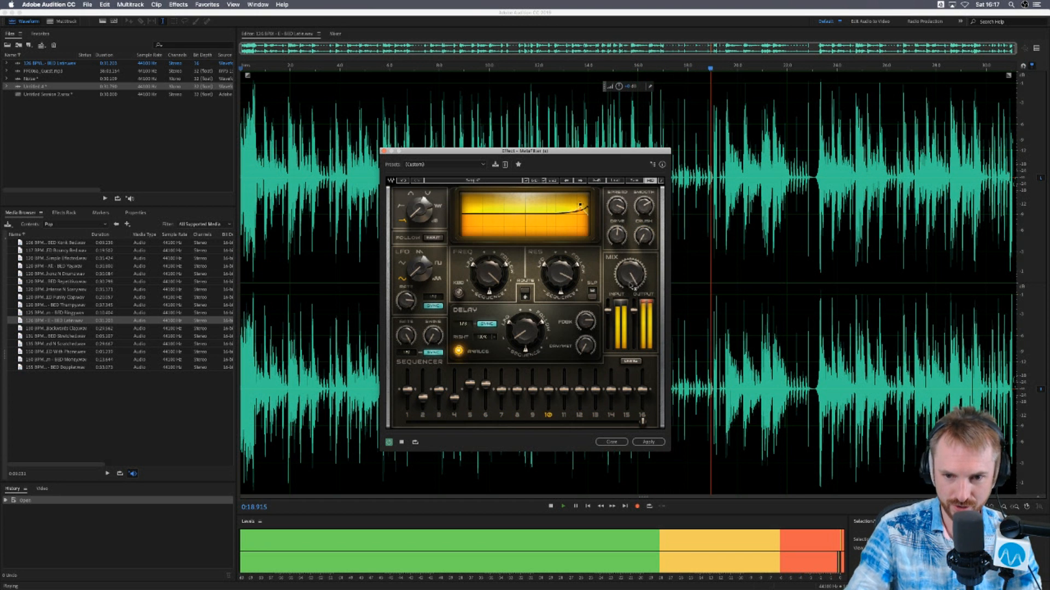
{"action": "key", "text": "space"}
{"action": "key", "text": "space"}
- Change MetaFilter's LFO waveform during playback and close the effect without applying it
{"action": "left_click_drag", "start_coordinate": [419, 270], "coordinate": [419, 243]}
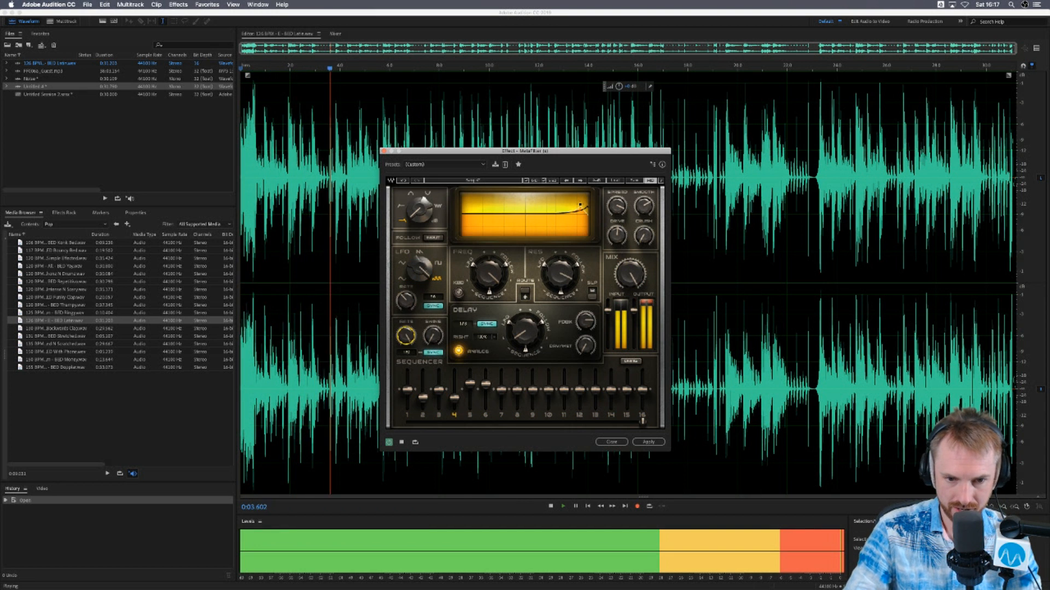
{"action": "key", "text": "space"}
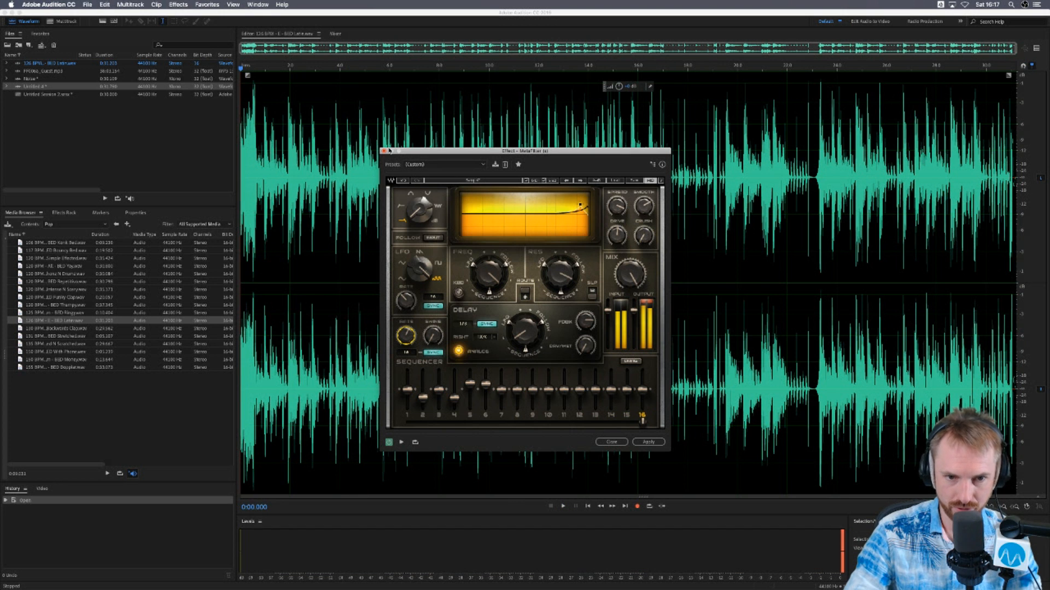
{"action": "left_click", "coordinate": [383, 150]}
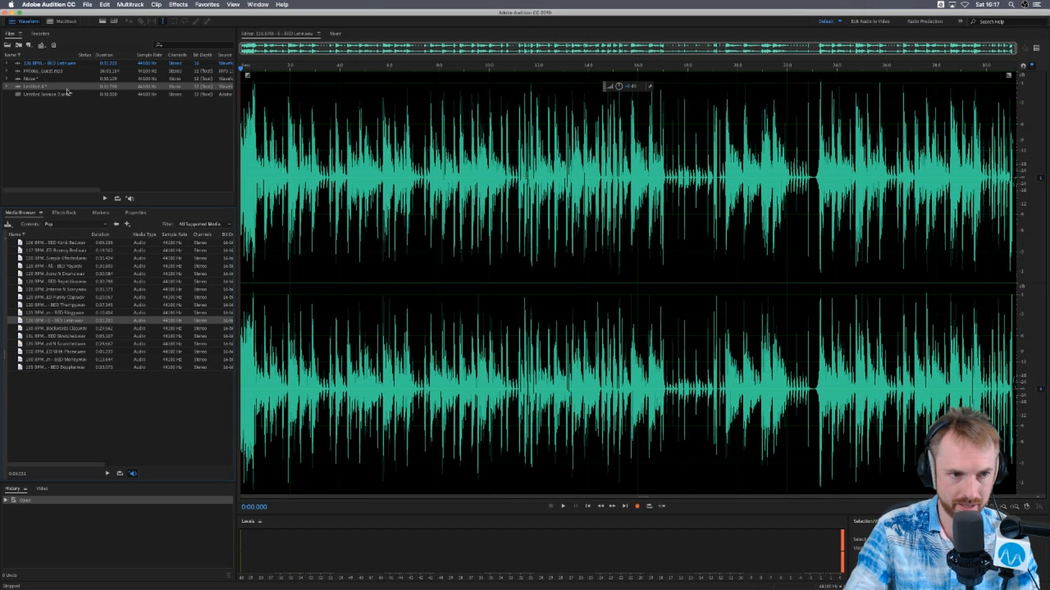
- Open Untitled 4 in the waveform editor and open the Waves AU effect Kramer Tape (s) on its selection
{"action": "double_click", "coordinate": [49, 86]}
{"action": "left_click", "coordinate": [179, 4]}
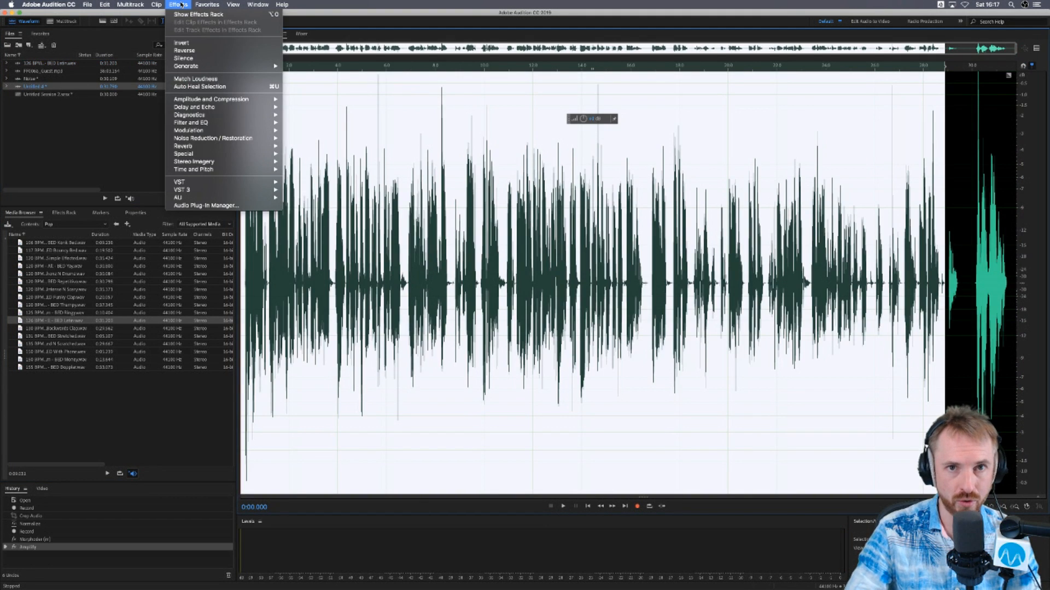
{"action": "mouse_move", "coordinate": [227, 198]}
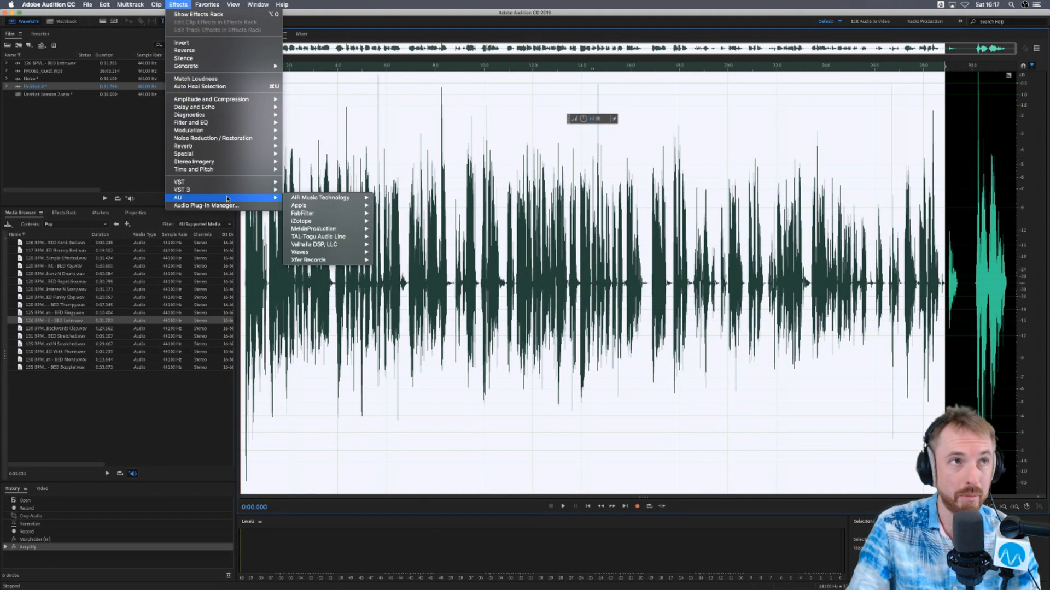
{"action": "mouse_move", "coordinate": [347, 255]}
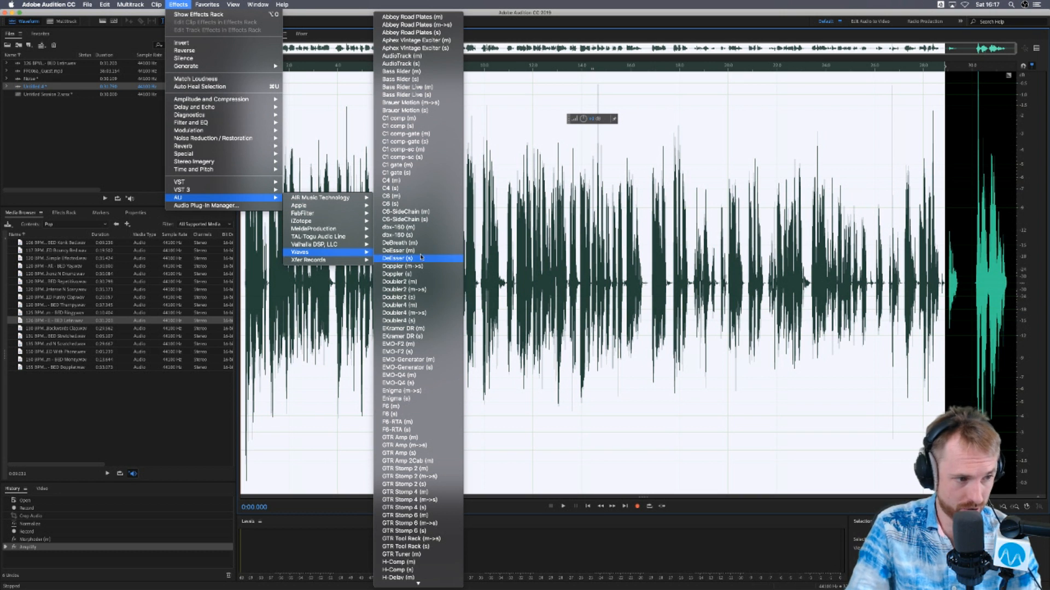
{"action": "scroll", "coordinate": [453, 571], "scroll_direction": "down", "scroll_amount": 5}
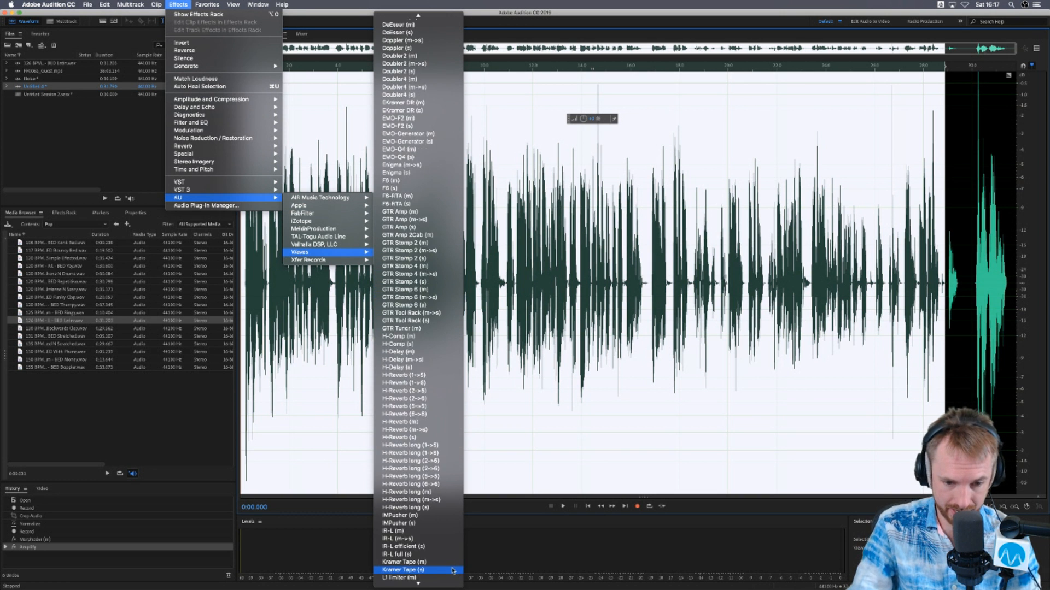
{"action": "scroll", "coordinate": [452, 571], "scroll_direction": "down", "scroll_amount": 5}
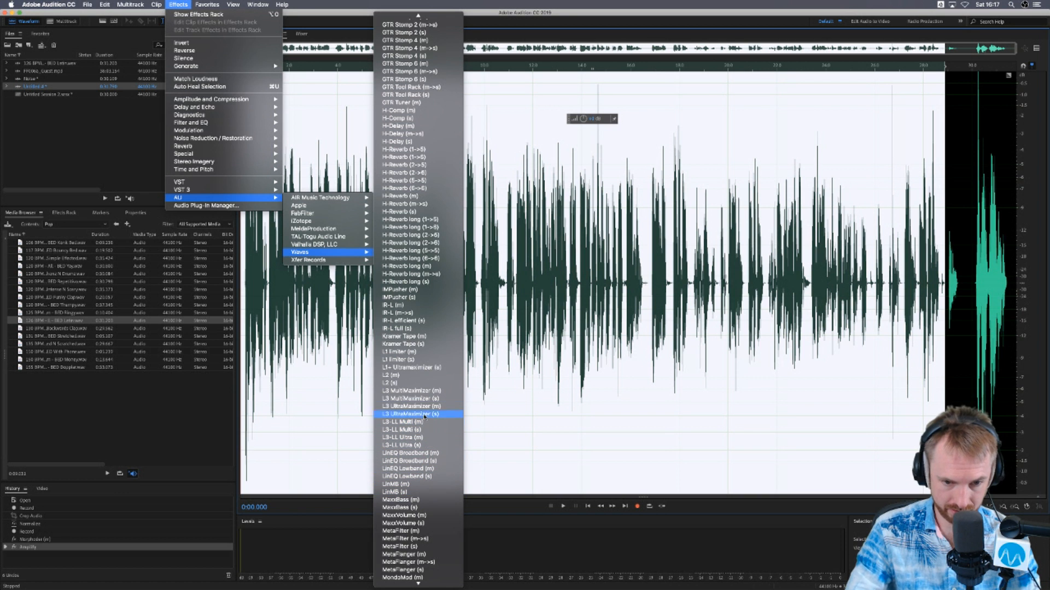
{"action": "left_click", "coordinate": [416, 345]}
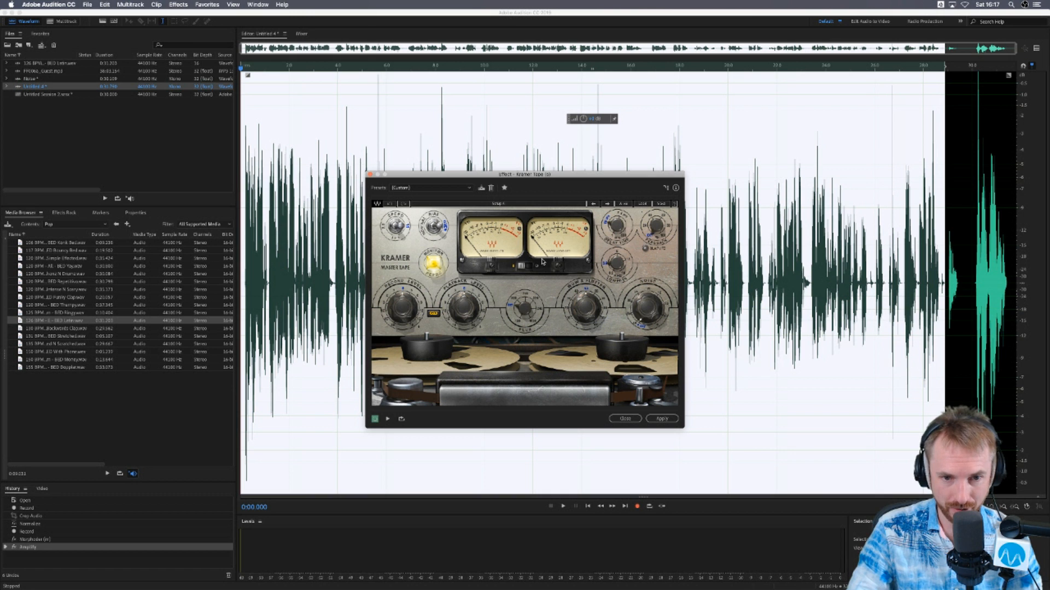
- Preview the selected voice through Kramer Tape, adjust the Record Level, and play it again
{"action": "key", "text": "space"}
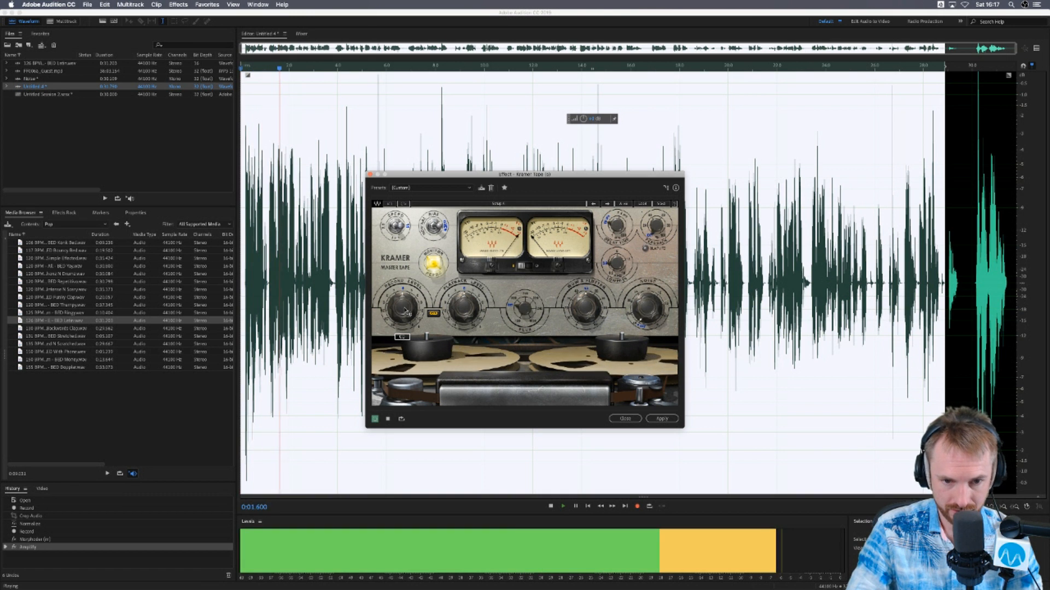
{"action": "key", "text": "space"}
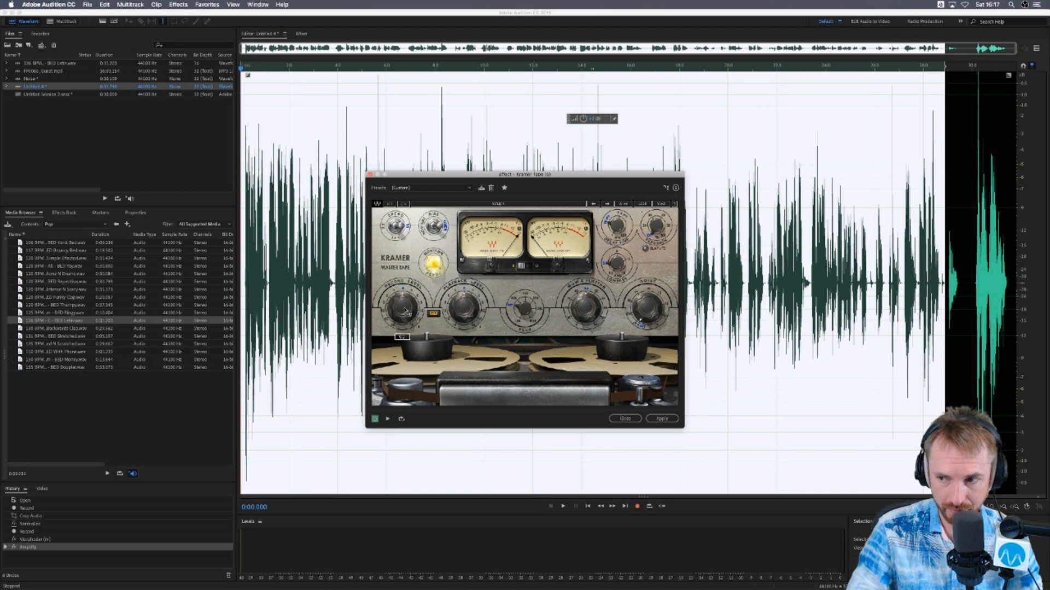
{"action": "key", "text": "space"}
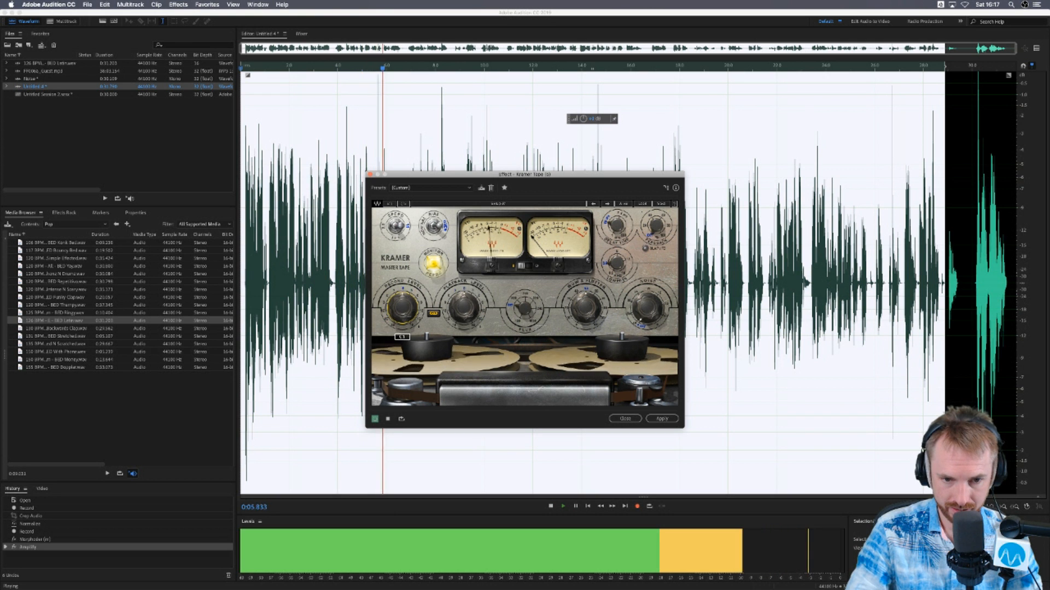
{"action": "key", "text": "space"}
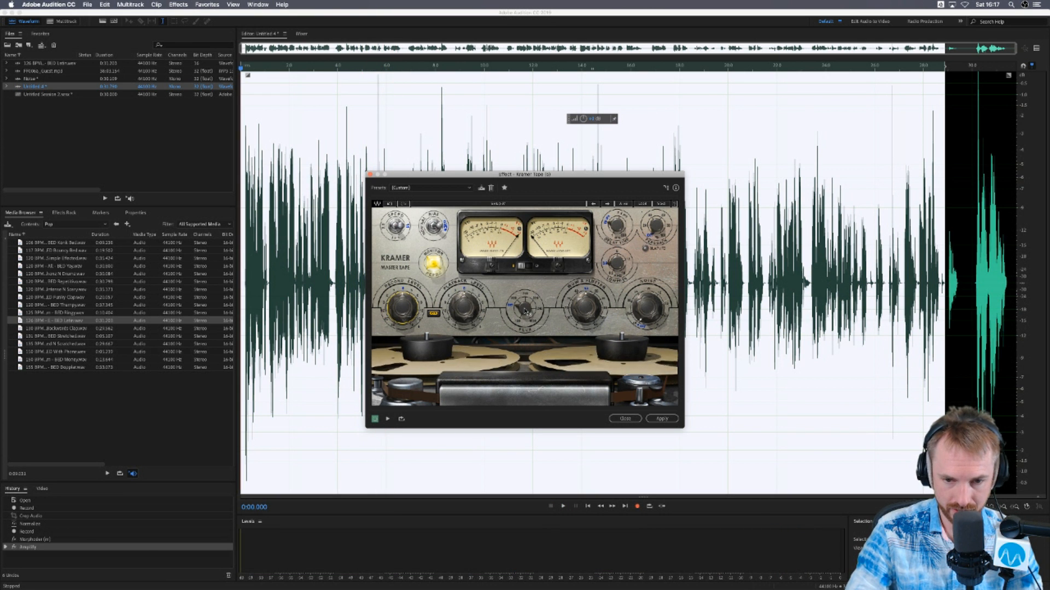
- Adjust Kramer Tape's Flux, Wow & Flutter and Noise controls while previewing the voice
{"action": "key", "text": "space"}
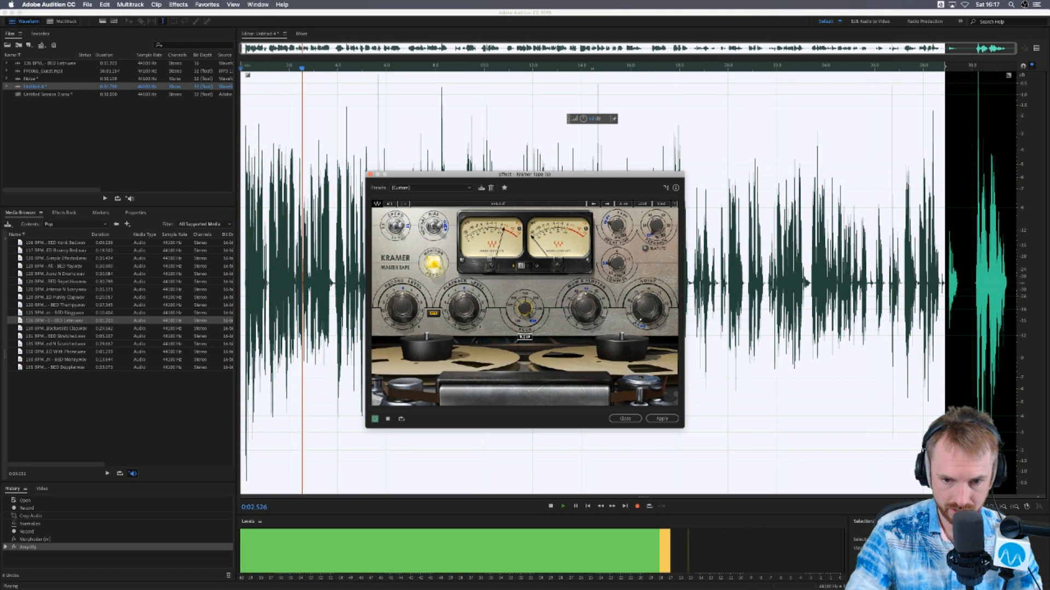
{"action": "key", "text": "space"}
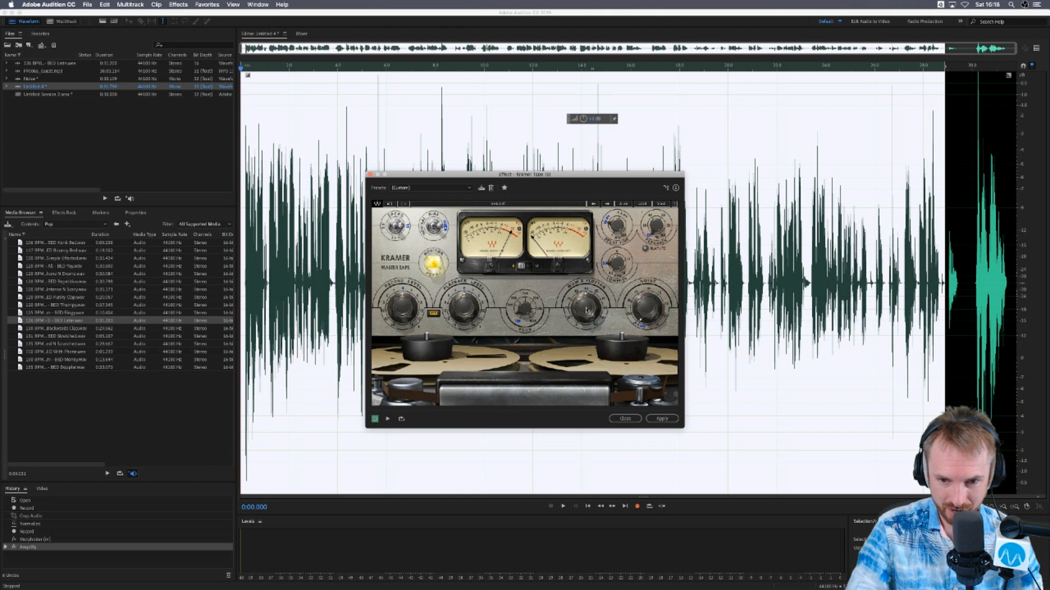
{"action": "key", "text": "space"}
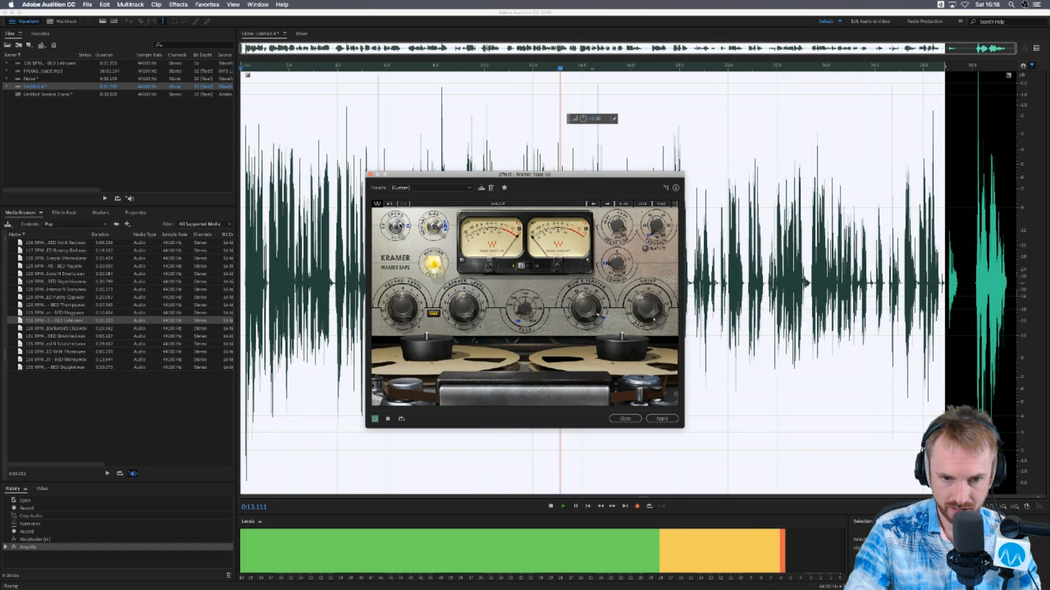
{"action": "key", "text": "space"}
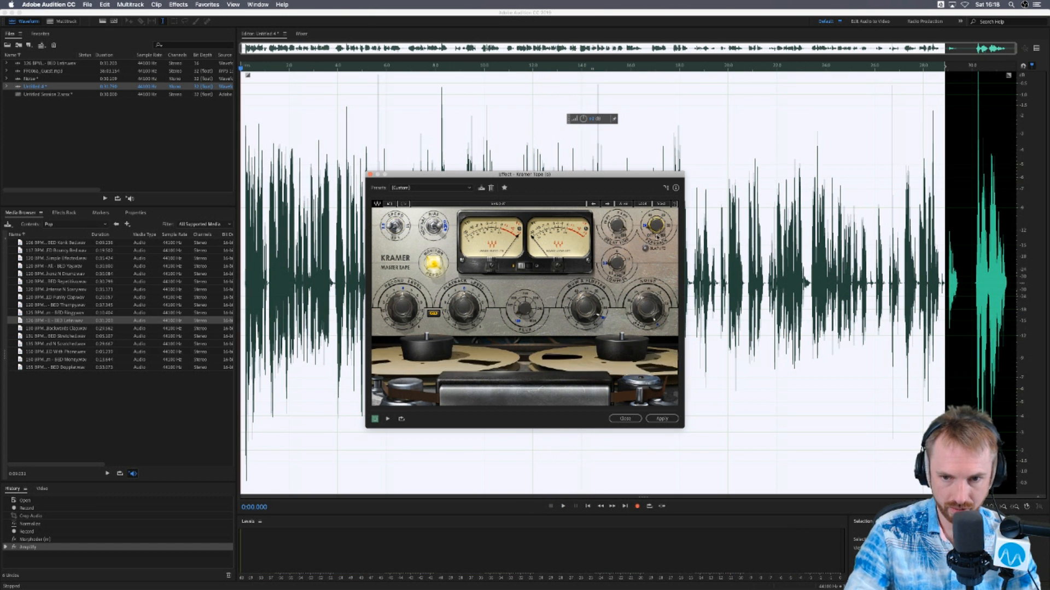
- Preview the voice with changed Kramer Tape delay settings, power the tape unit off, and close the effect without applying it
{"action": "key", "text": "space"}
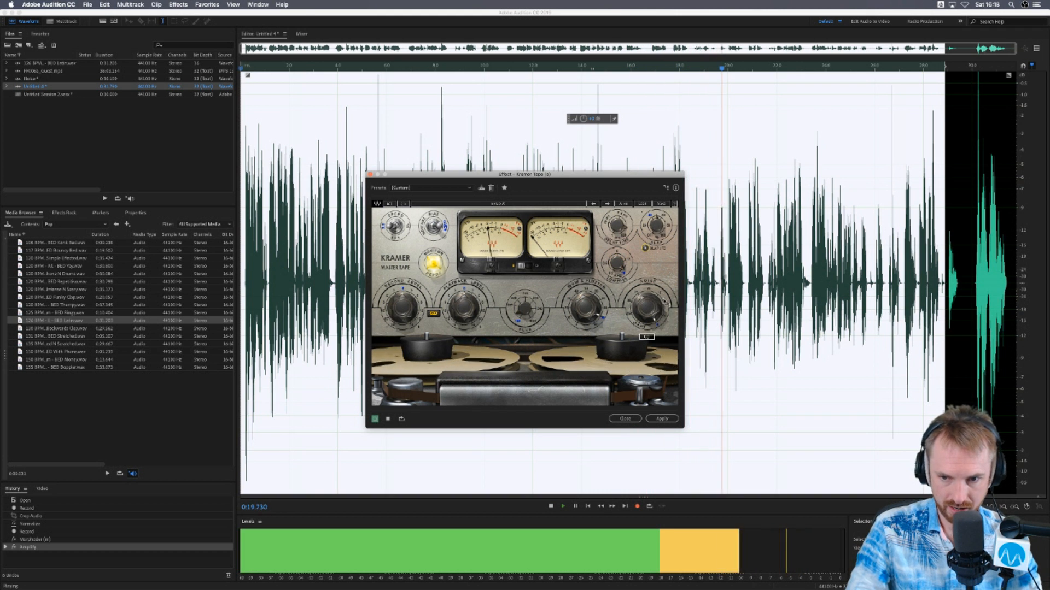
{"action": "key", "text": "space"}
{"action": "left_click", "coordinate": [434, 264]}
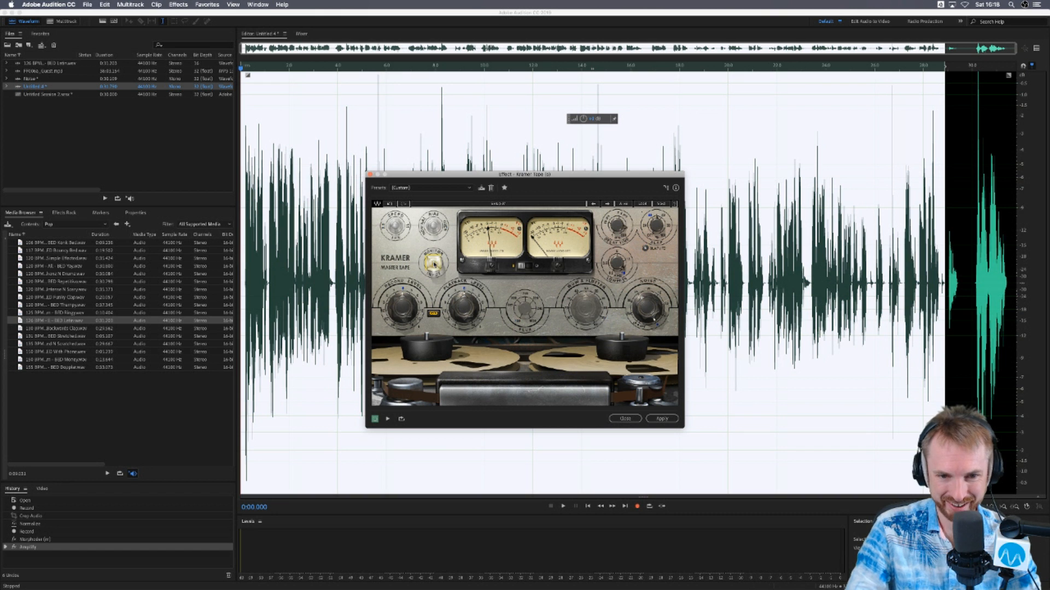
{"action": "left_click", "coordinate": [370, 175]}
- Open the Waves AU effect IMPusher (s) on the selection and close it without applying it
{"action": "left_click", "coordinate": [177, 5]}
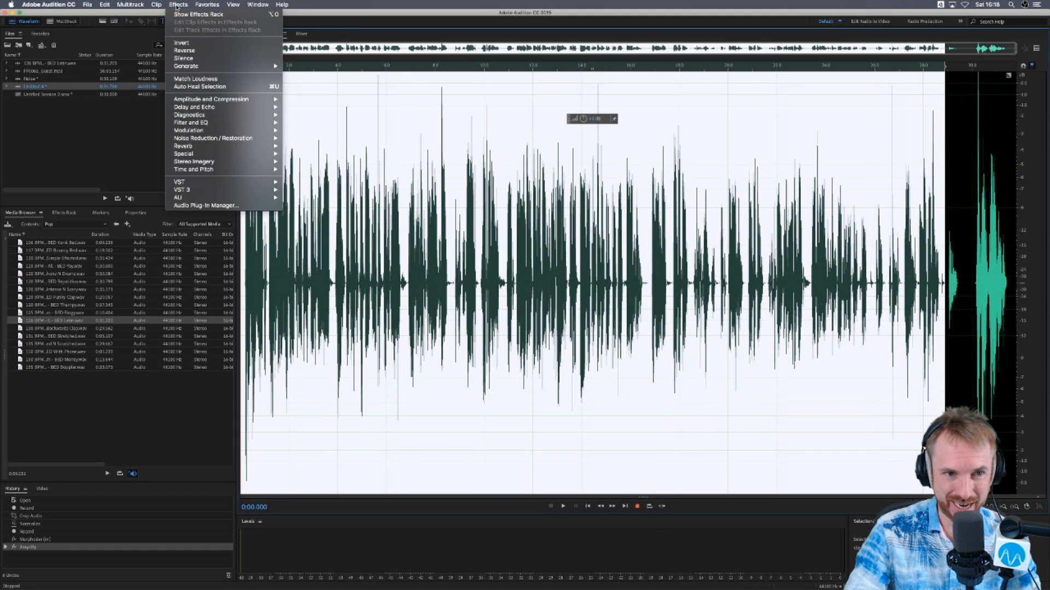
{"action": "mouse_move", "coordinate": [209, 198]}
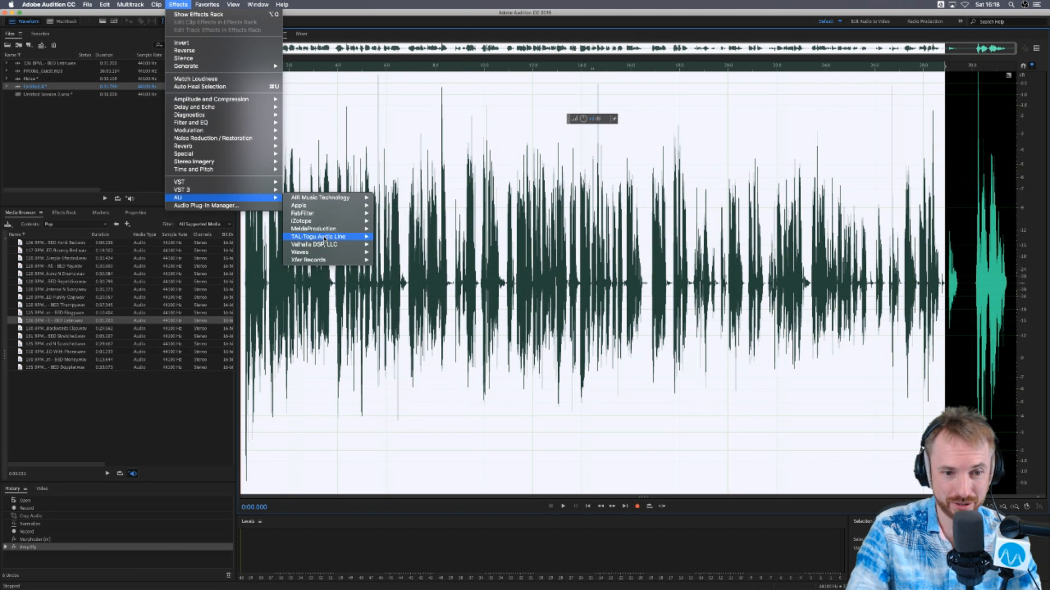
{"action": "mouse_move", "coordinate": [331, 252]}
{"action": "scroll", "coordinate": [393, 438], "scroll_direction": "down", "scroll_amount": 10}
{"action": "scroll", "coordinate": [411, 458], "scroll_direction": "down", "scroll_amount": 10}
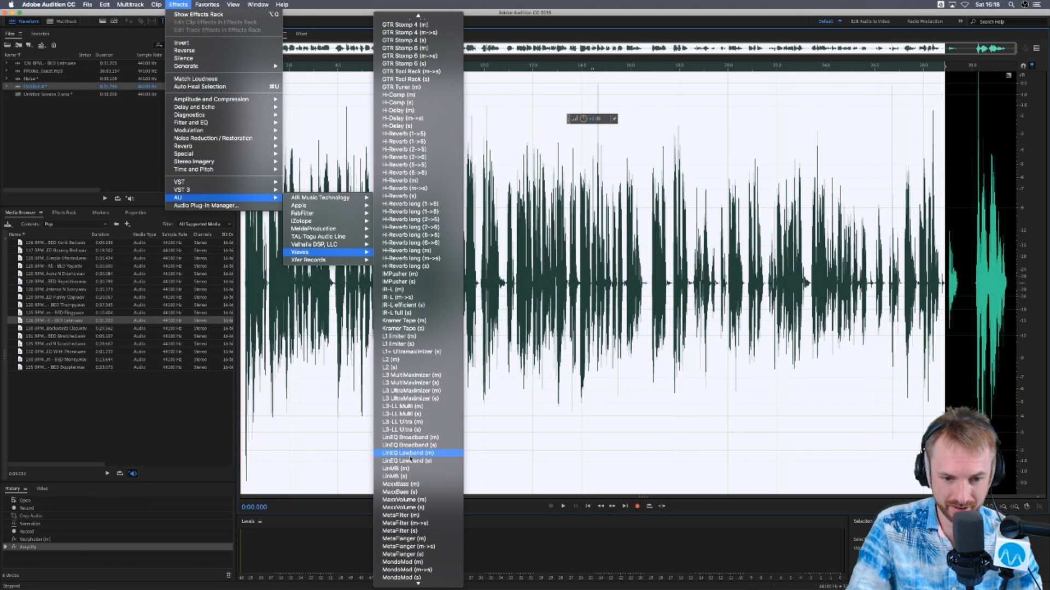
{"action": "scroll", "coordinate": [434, 199], "scroll_direction": "up", "scroll_amount": 3}
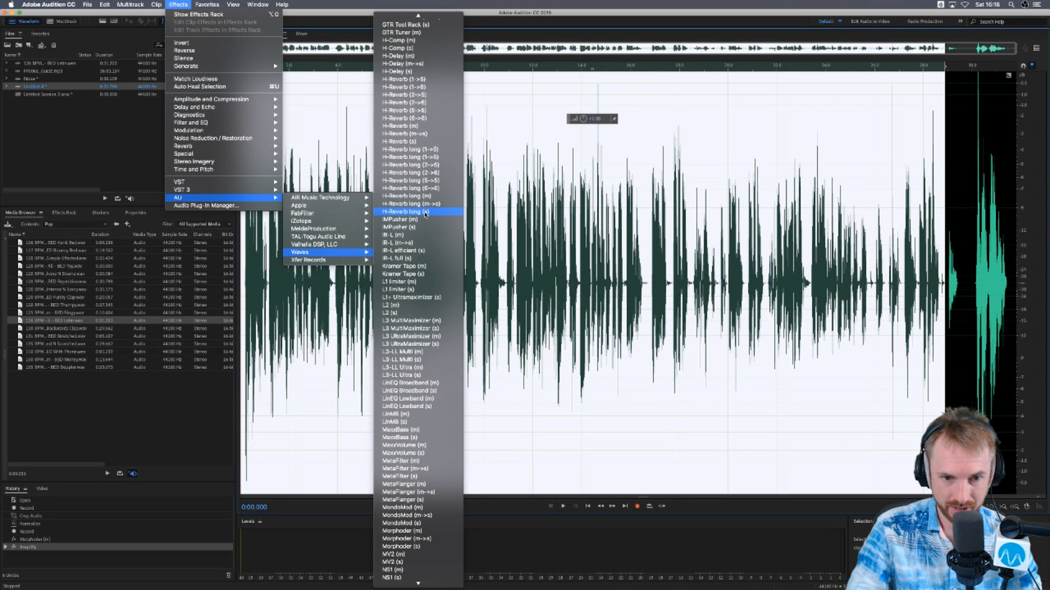
{"action": "scroll", "coordinate": [426, 216], "scroll_direction": "up", "scroll_amount": 2}
{"action": "scroll", "coordinate": [426, 216], "scroll_direction": "up", "scroll_amount": 2}
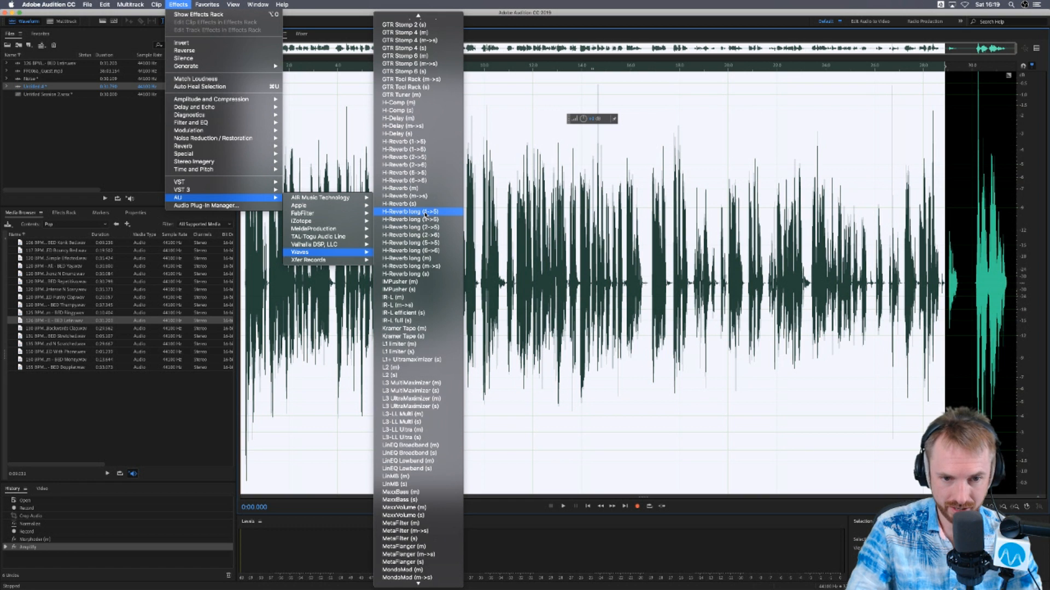
{"action": "left_click", "coordinate": [418, 322]}
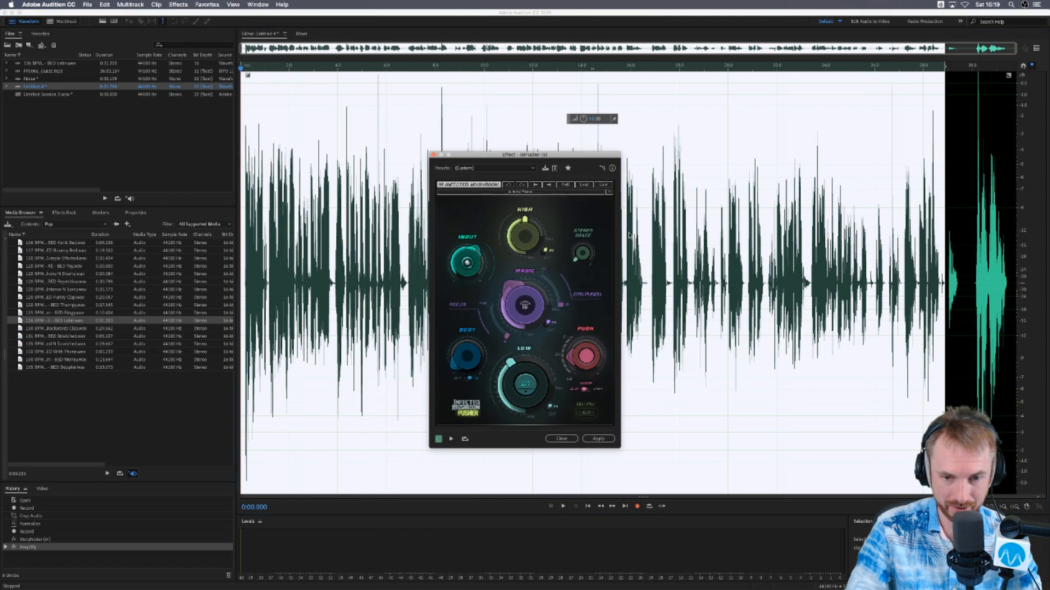
{"action": "left_click", "coordinate": [433, 155]}
- Open the Waves AU effect dbx-160 (s) on the selected voice
{"action": "left_click", "coordinate": [174, 5]}
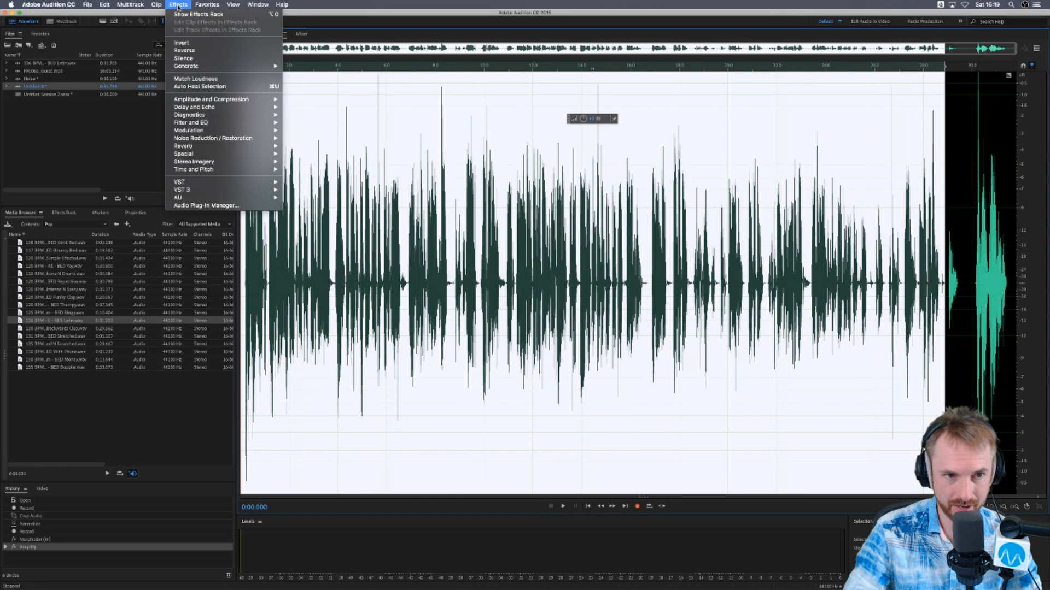
{"action": "mouse_move", "coordinate": [241, 200]}
{"action": "mouse_move", "coordinate": [306, 202]}
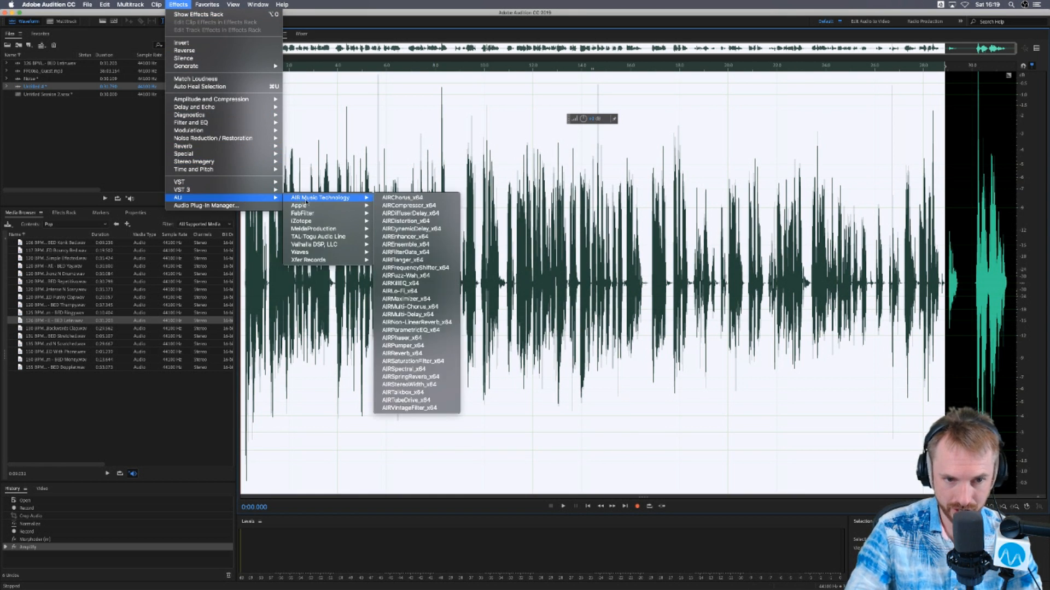
{"action": "scroll", "coordinate": [406, 256], "scroll_direction": "down", "scroll_amount": 5}
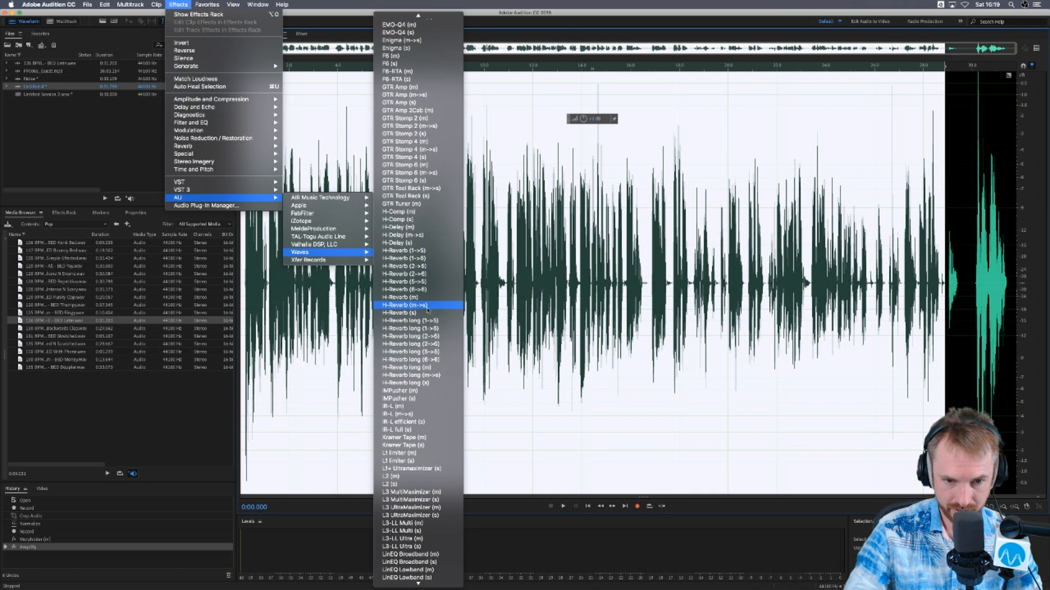
{"action": "scroll", "coordinate": [414, 298], "scroll_direction": "up", "scroll_amount": 4}
{"action": "scroll", "coordinate": [414, 292], "scroll_direction": "up", "scroll_amount": 4}
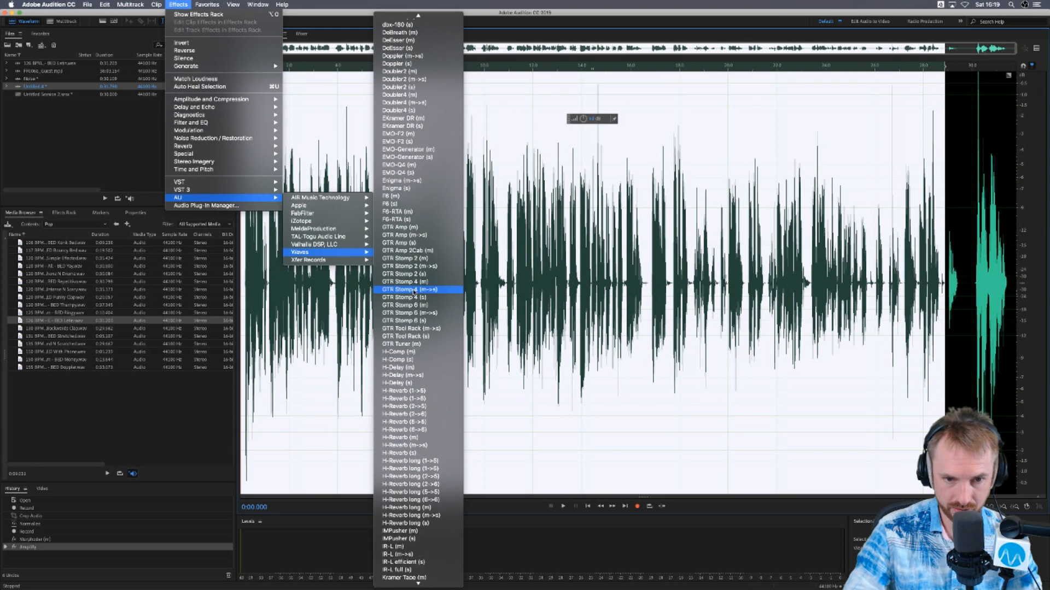
{"action": "scroll", "coordinate": [413, 284], "scroll_direction": "up", "scroll_amount": 2}
{"action": "scroll", "coordinate": [413, 285], "scroll_direction": "up", "scroll_amount": 3}
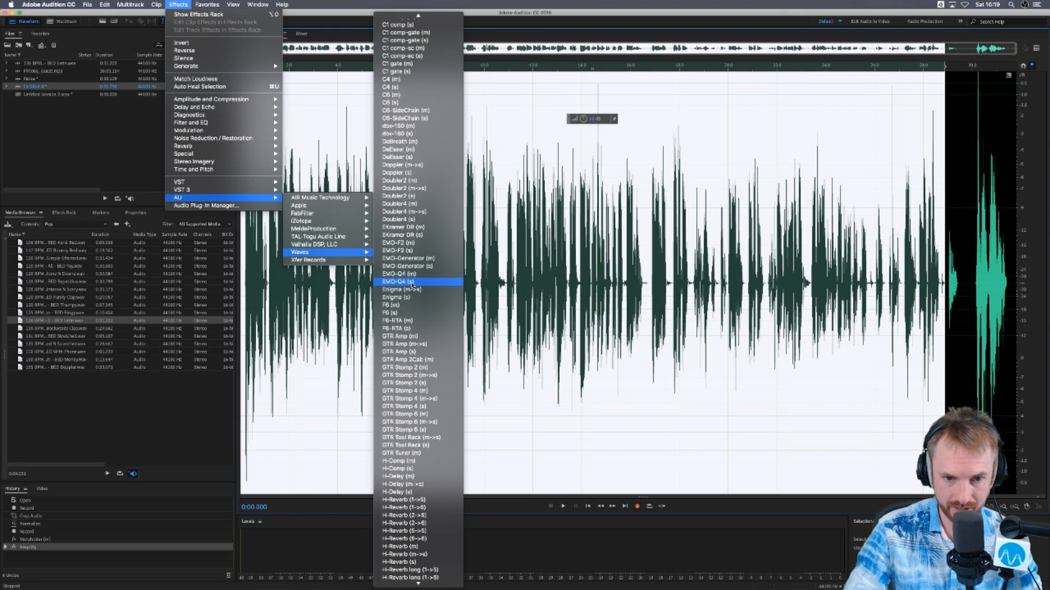
{"action": "scroll", "coordinate": [412, 285], "scroll_direction": "up", "scroll_amount": 3}
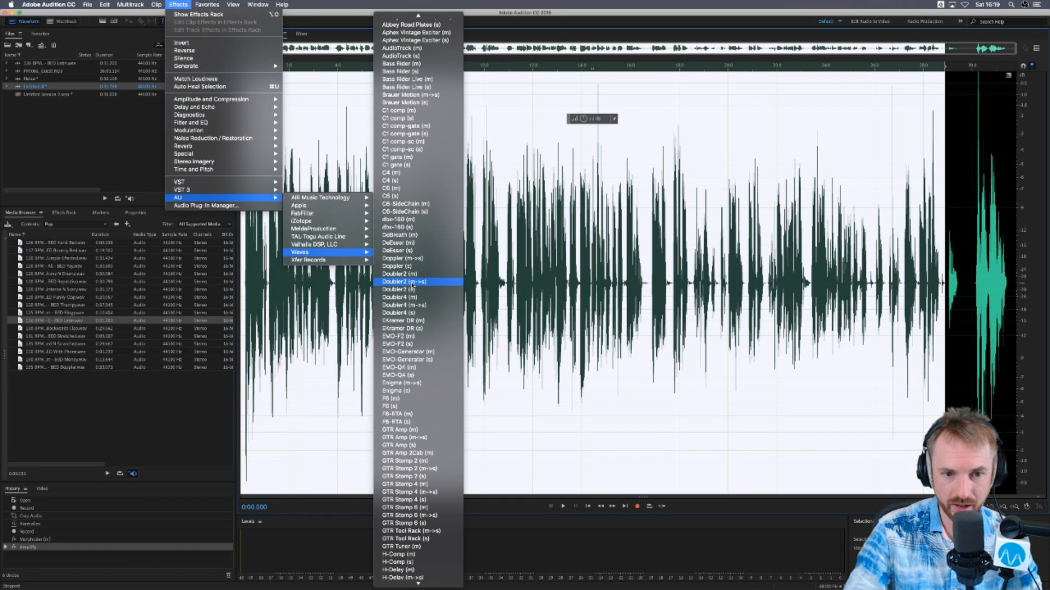
{"action": "scroll", "coordinate": [413, 284], "scroll_direction": "up", "scroll_amount": 1}
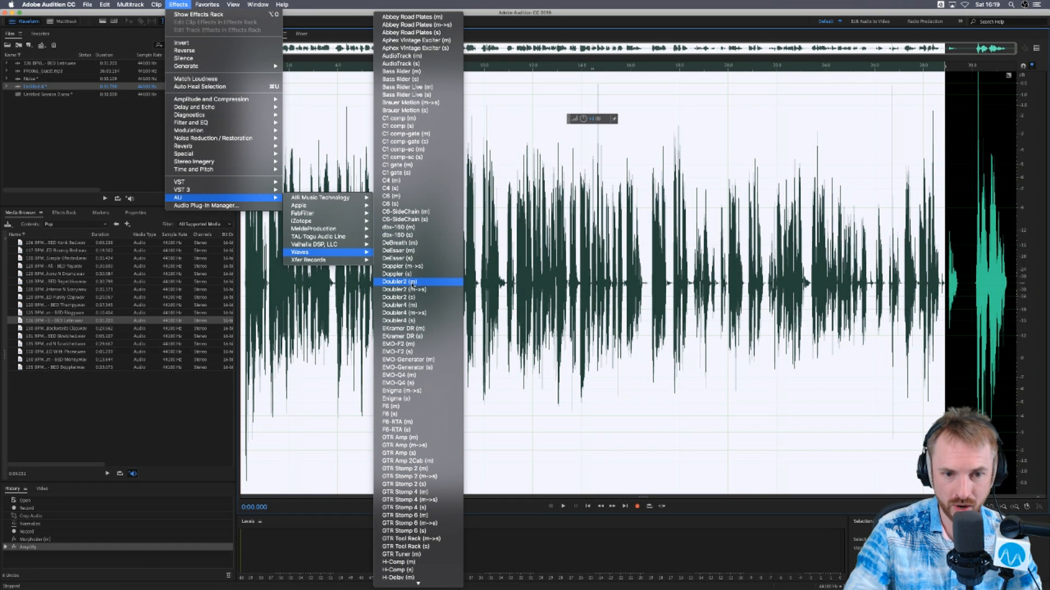
{"action": "left_click", "coordinate": [411, 236]}
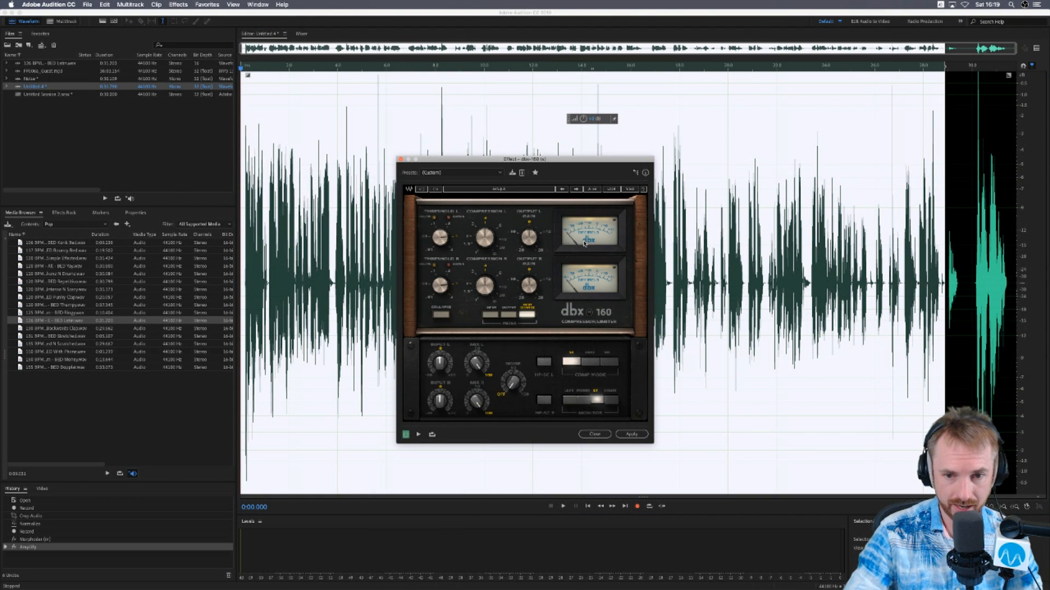
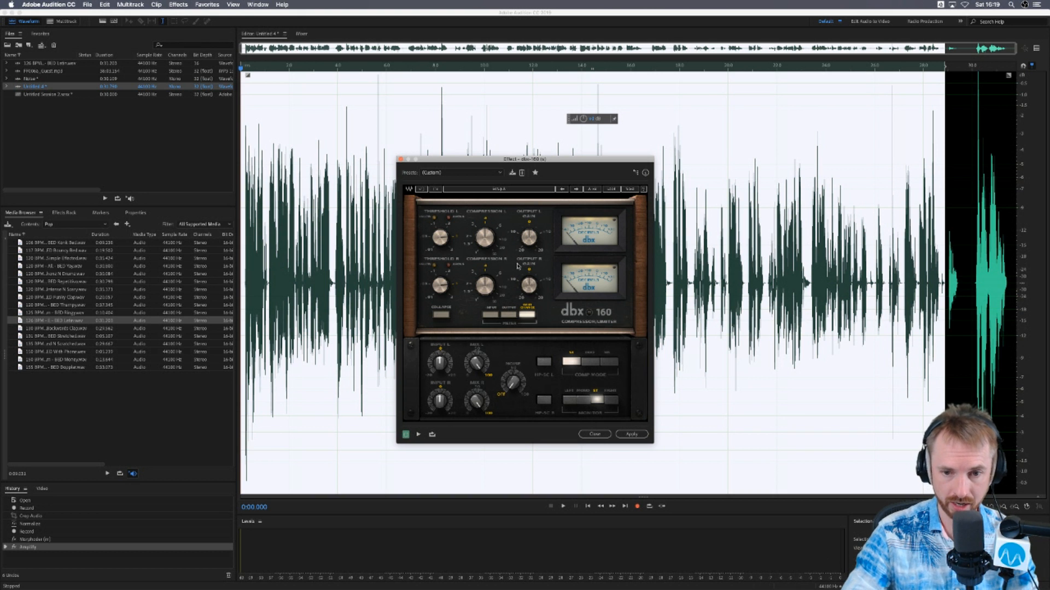
- Switch to Waves Central to view its Easy install & activate page, and return to the dbx-160 effect in Adobe Audition
{"action": "key", "text": "super+Tab"}
{"action": "key", "text": "super+Tab"}
{"action": "key", "text": "super+Tab"}
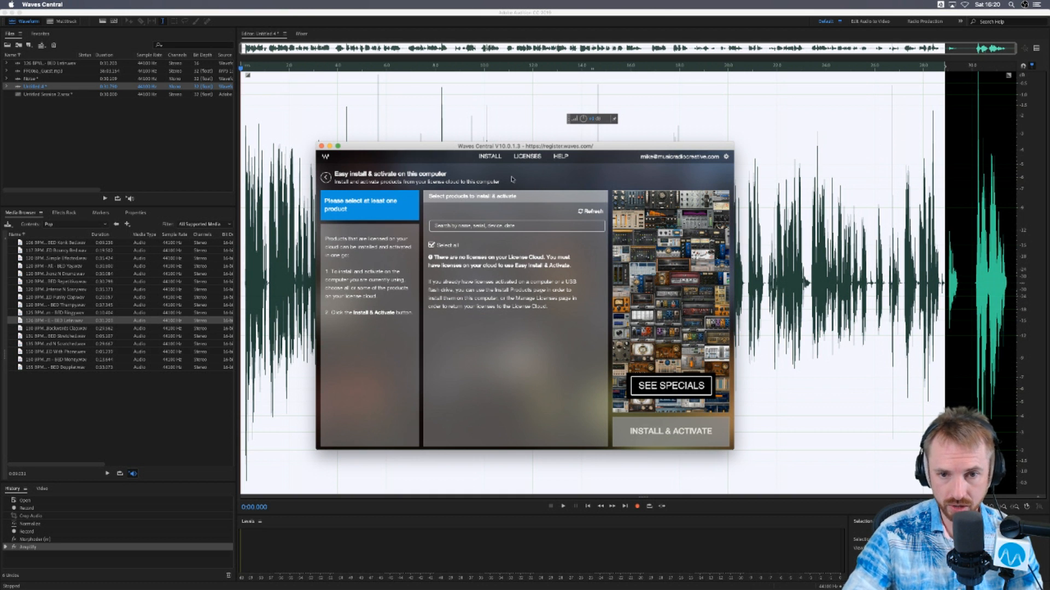
{"action": "left_click", "coordinate": [522, 159]}
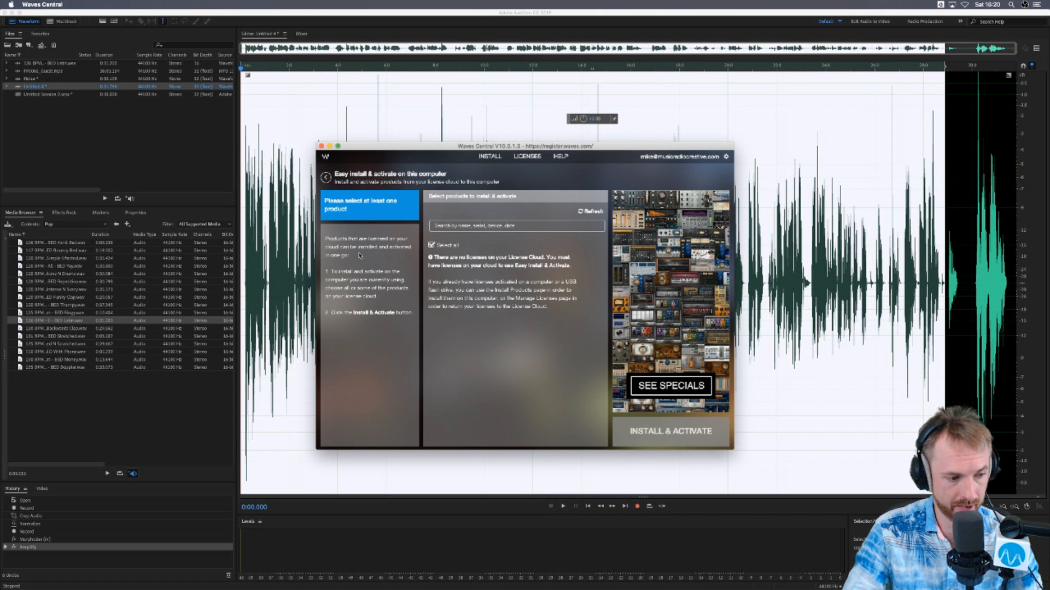
{"action": "left_click", "coordinate": [293, 227]}
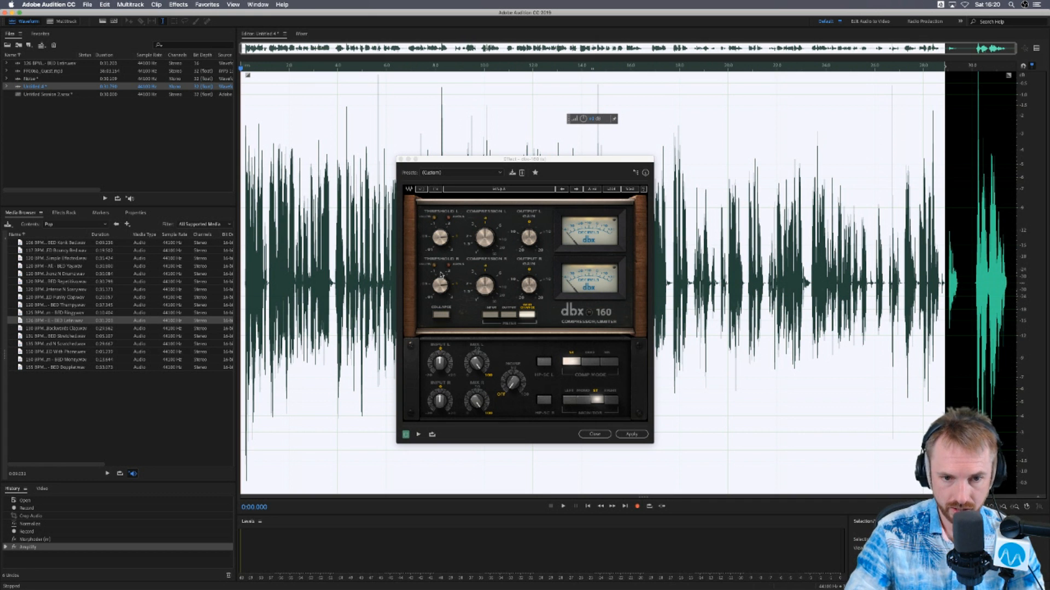
- Preview the start of the selected voice through the dbx-160 compressor with its current settings and stop playback
{"action": "key", "text": "space"}
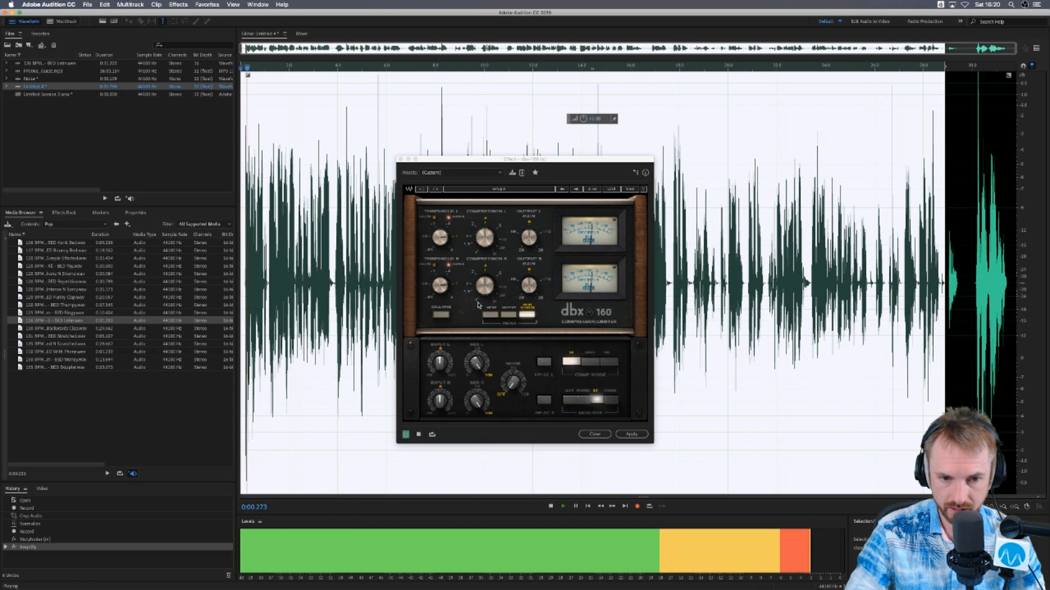
{"action": "key", "text": "space"}
{"action": "key", "text": "space"}
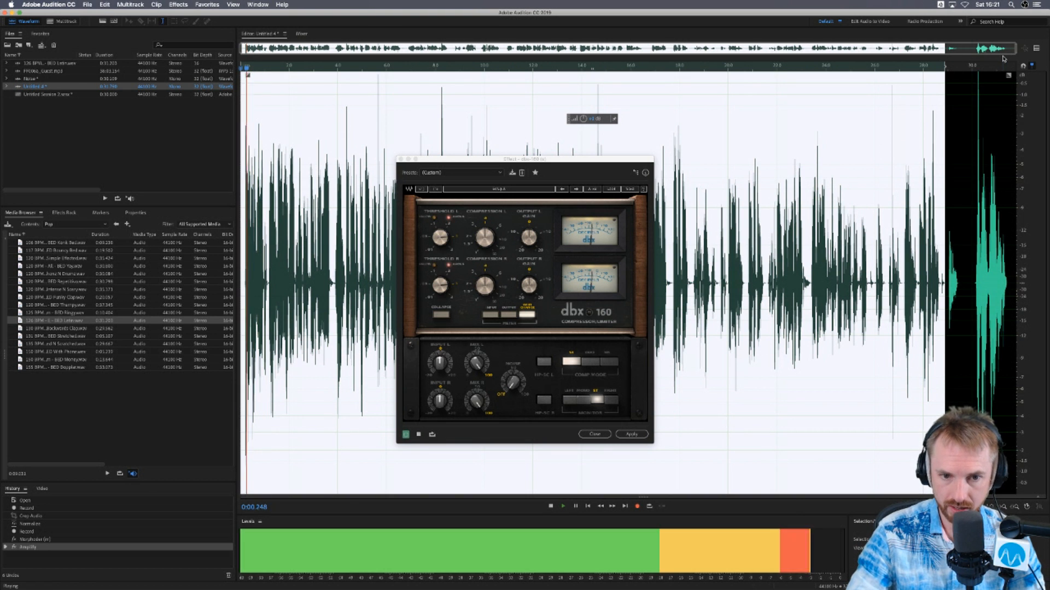
{"action": "key", "text": "space"}
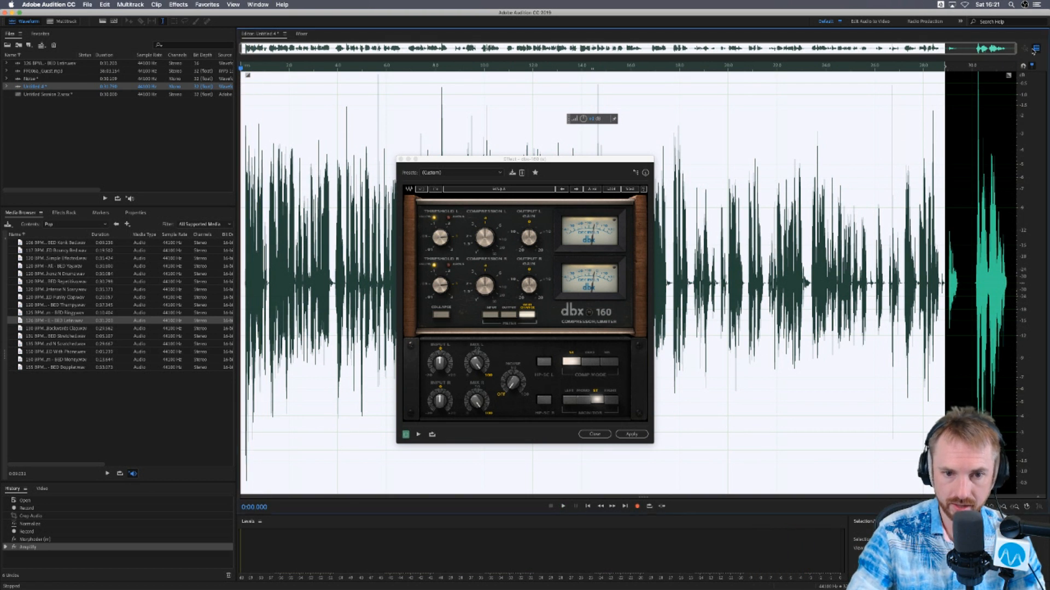
- Show the Preview Editor alongside the original waveform and start previewing the voice with the dbx-160 window moved aside
{"action": "left_click", "coordinate": [1035, 48]}
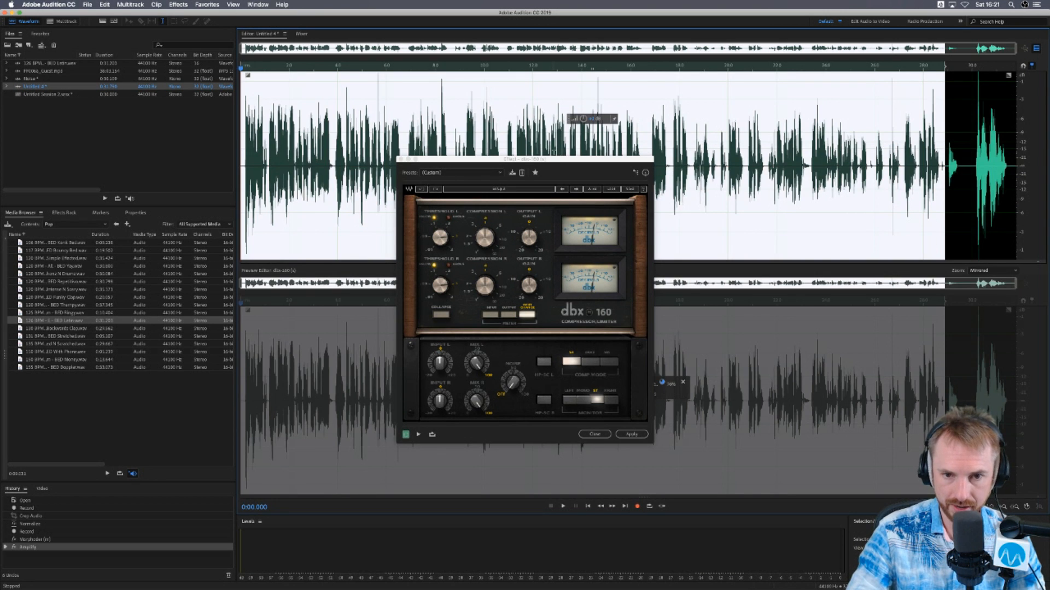
{"action": "left_click_drag", "start_coordinate": [522, 164], "coordinate": [661, 163]}
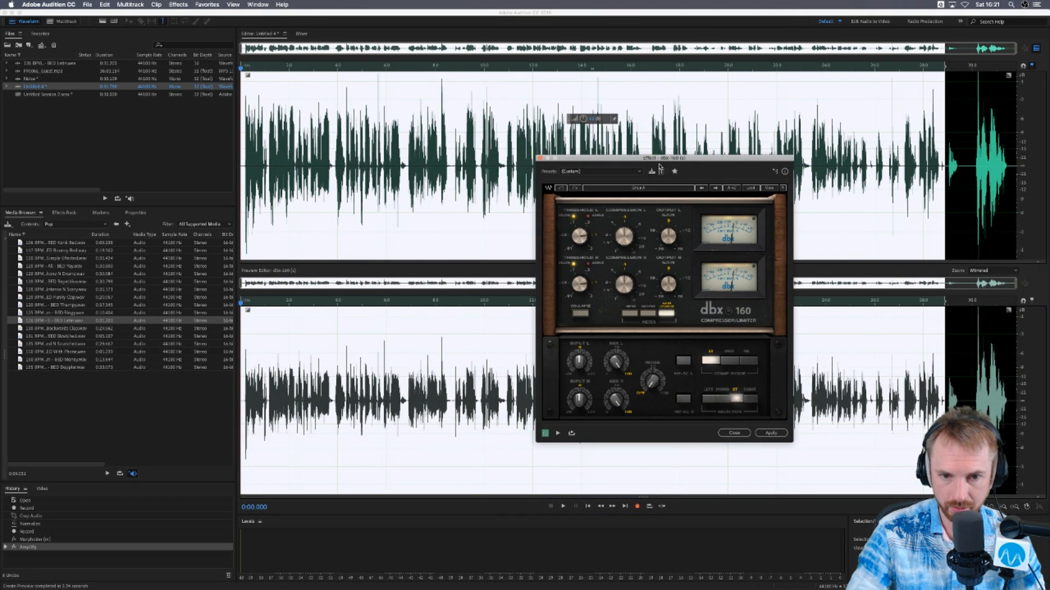
{"action": "key", "text": "space"}
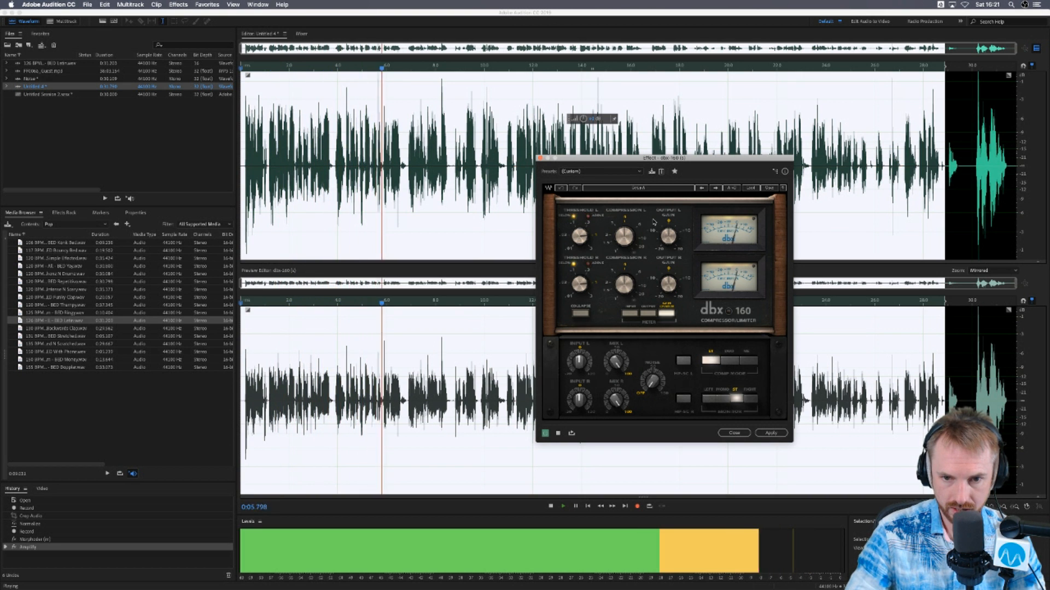
- Raise dbx-160's left compression and both channels' output gain while previewing the voice, and close the effect without applying it
{"action": "left_click_drag", "start_coordinate": [624, 236], "coordinate": [625, 197]}
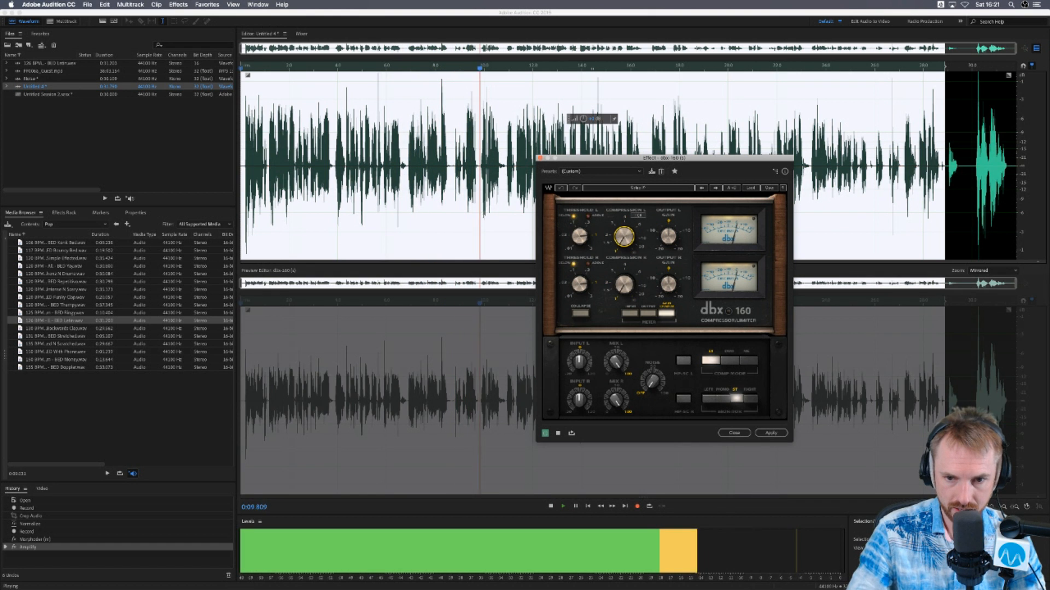
{"action": "left_click_drag", "start_coordinate": [624, 236], "coordinate": [623, 200]}
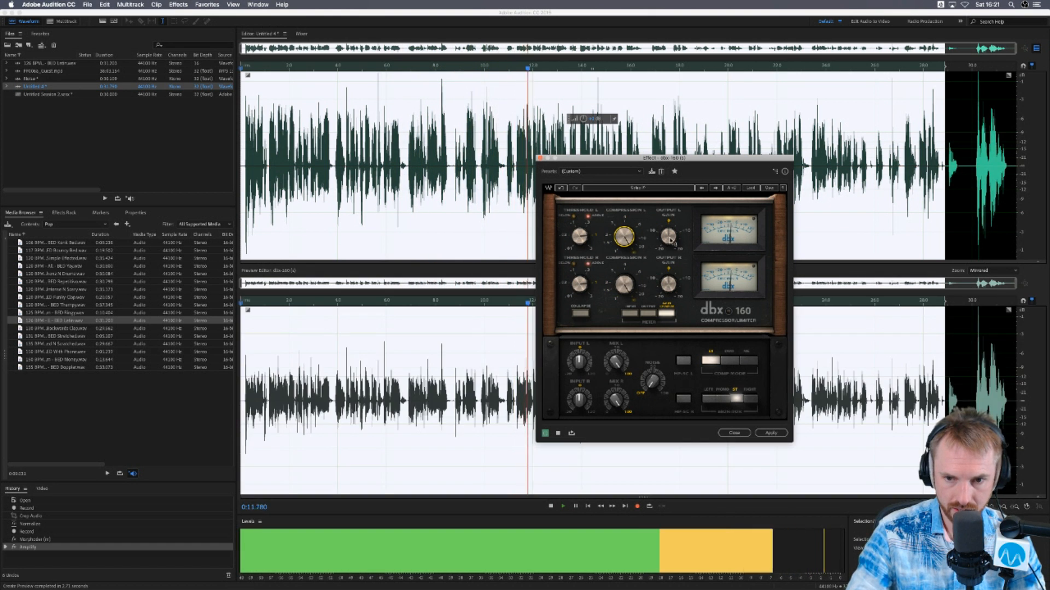
{"action": "left_click_drag", "start_coordinate": [668, 236], "coordinate": [668, 225]}
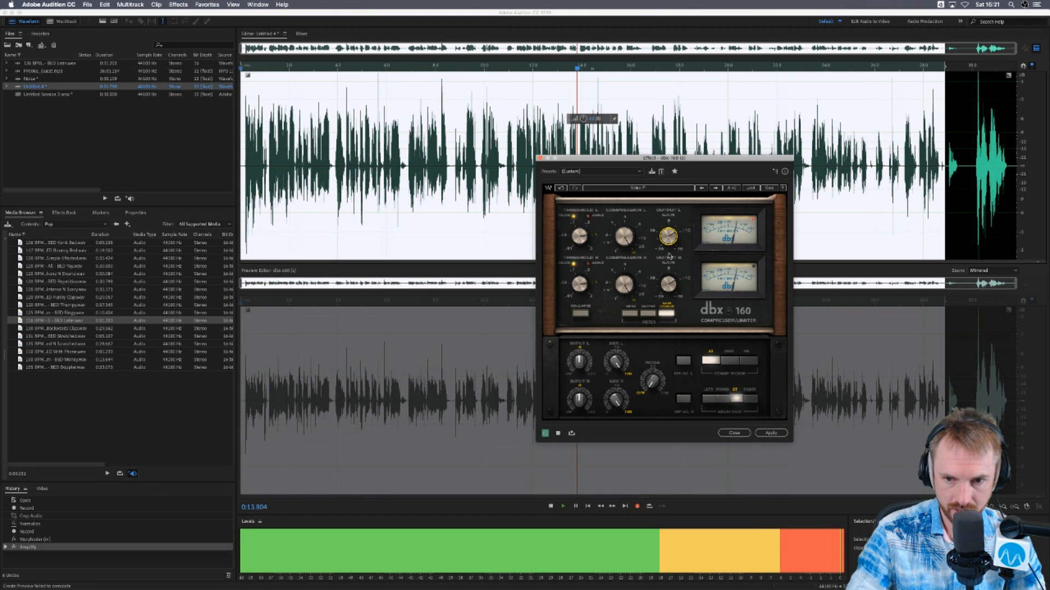
{"action": "left_click", "coordinate": [669, 285]}
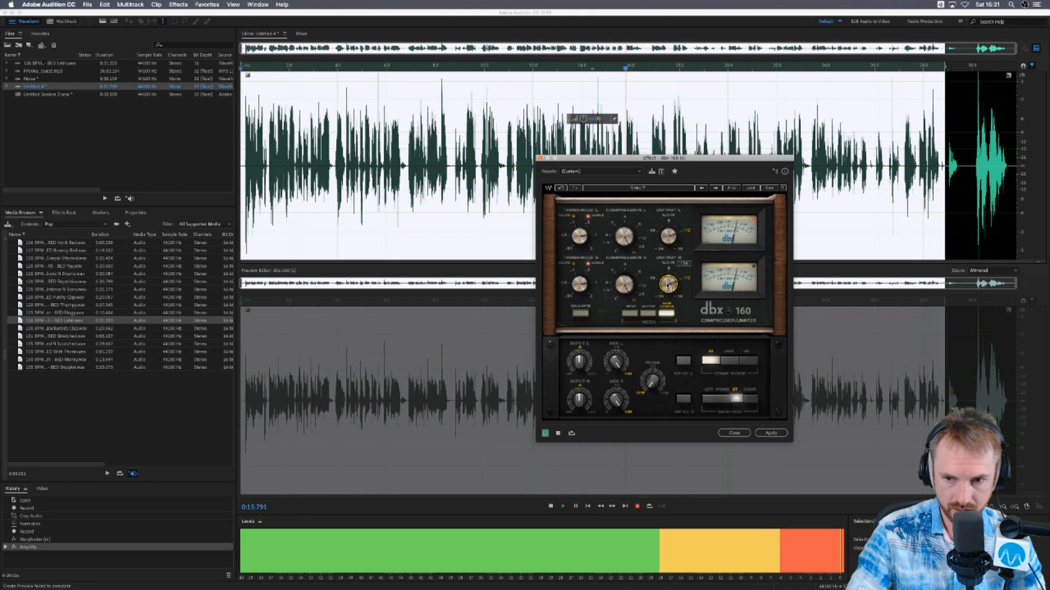
{"action": "key", "text": "space"}
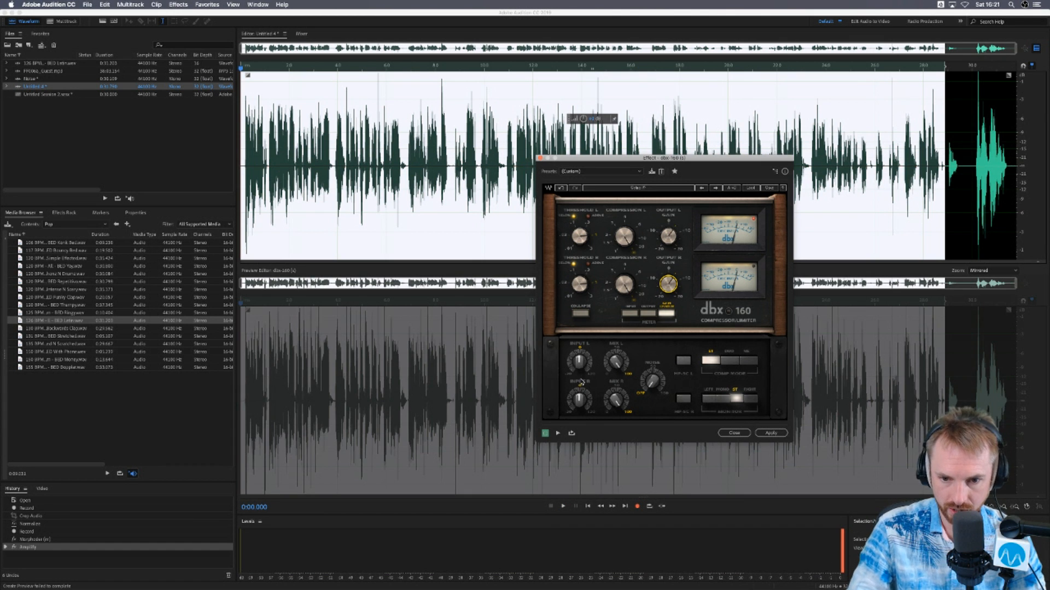
{"action": "left_click", "coordinate": [735, 432]}
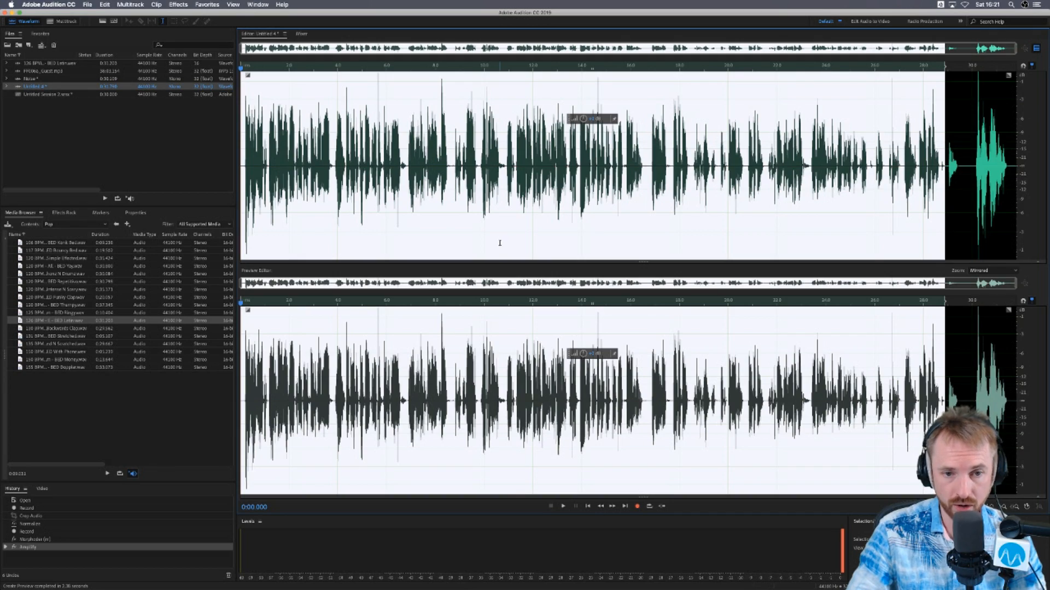